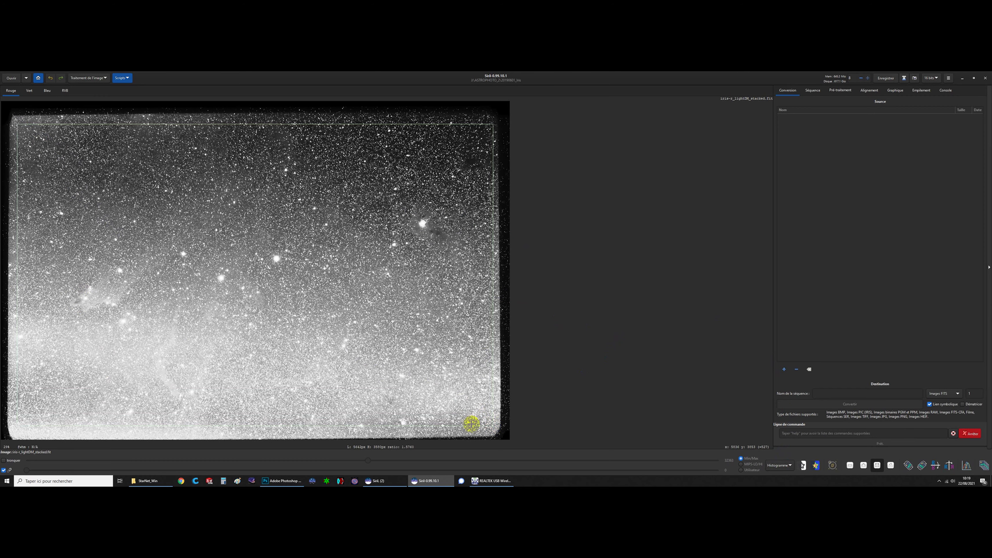
- Crop the stacked image to the drawn selection, cutting off the dark stacking borders
right_click(247, 252)
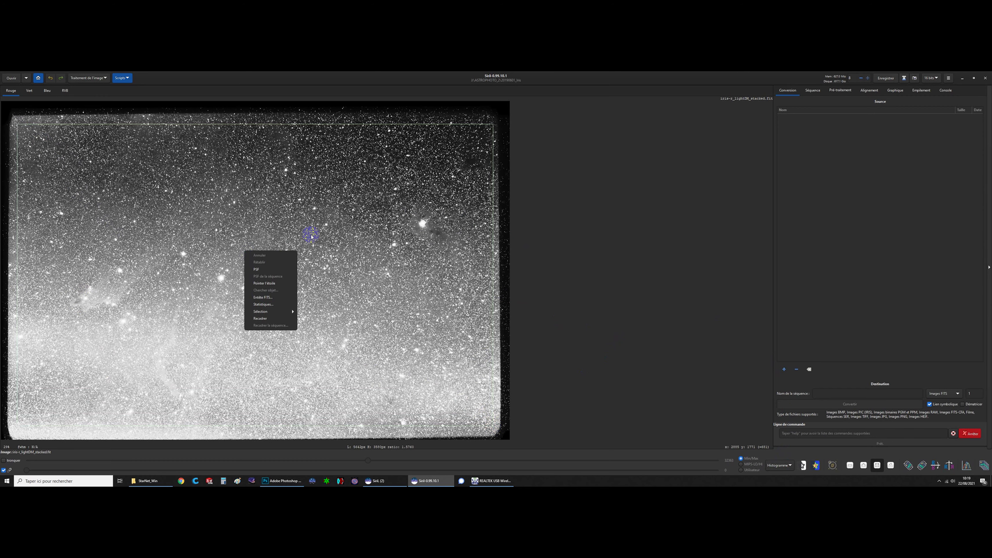
left_click(269, 318)
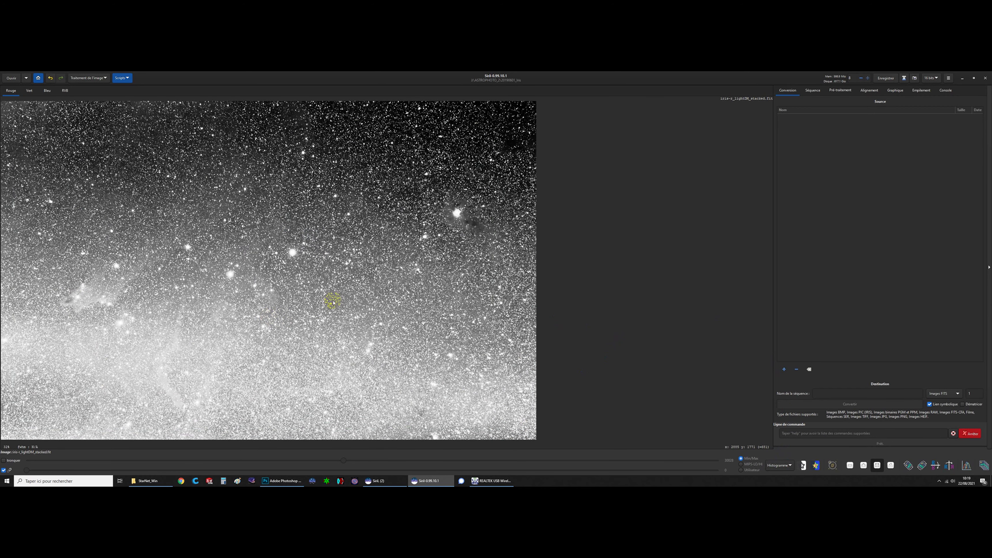
- Try extracting the background gradient with a first-order polynomial, generated samples and subtraction correction
left_click(91, 79)
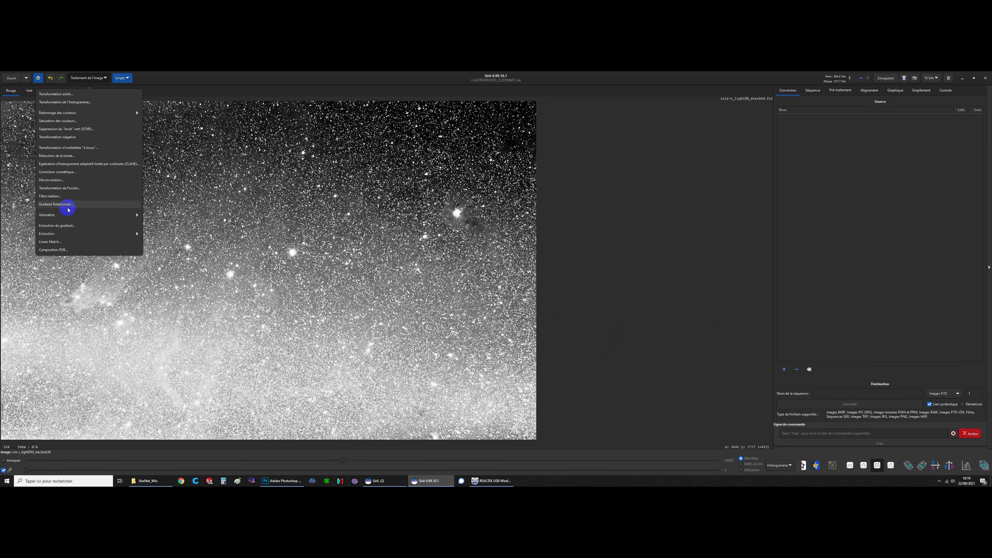
left_click(65, 225)
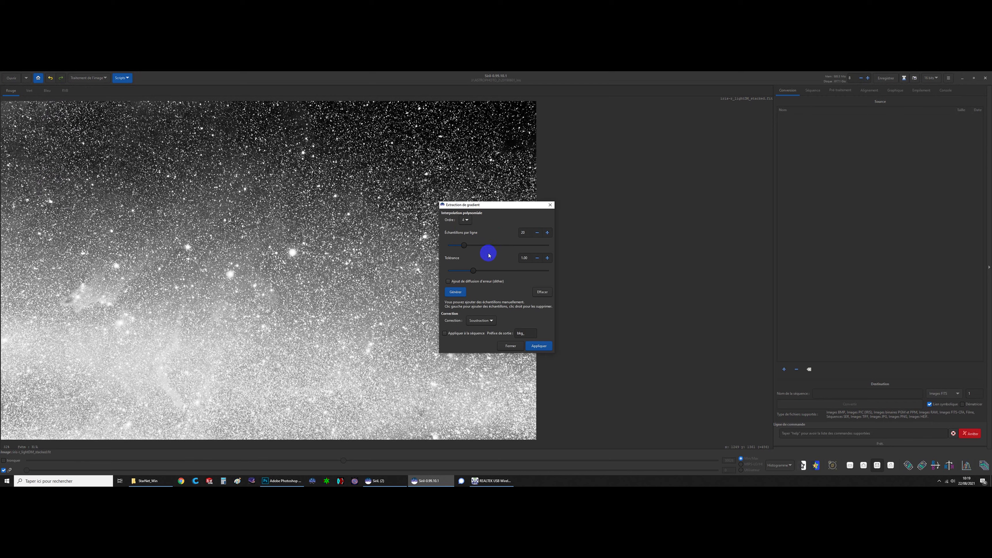
left_click_drag(466, 248, 473, 248)
left_click(464, 293)
left_click(468, 220)
left_click(463, 197)
left_click(543, 346)
left_click_drag(473, 247, 472, 247)
left_click(539, 347)
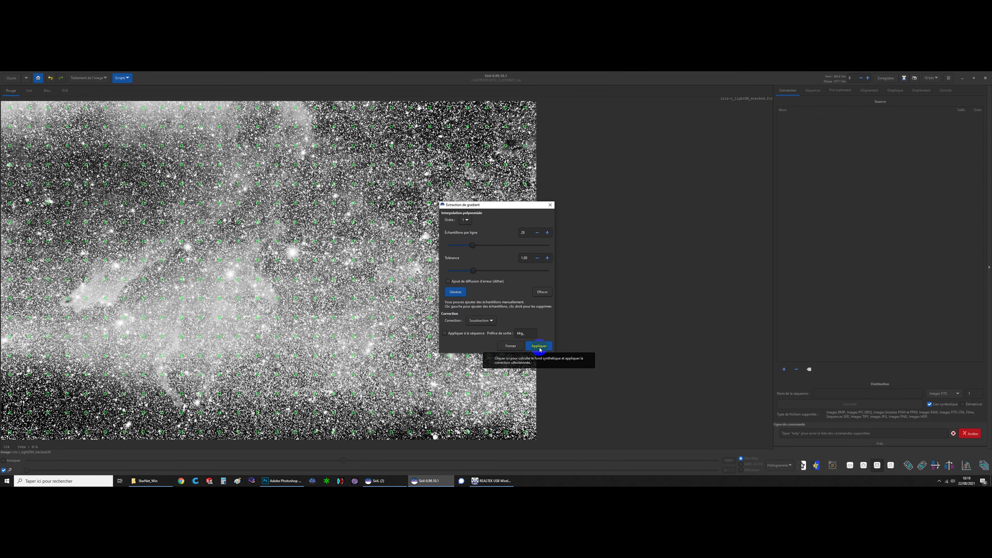
left_click(511, 346)
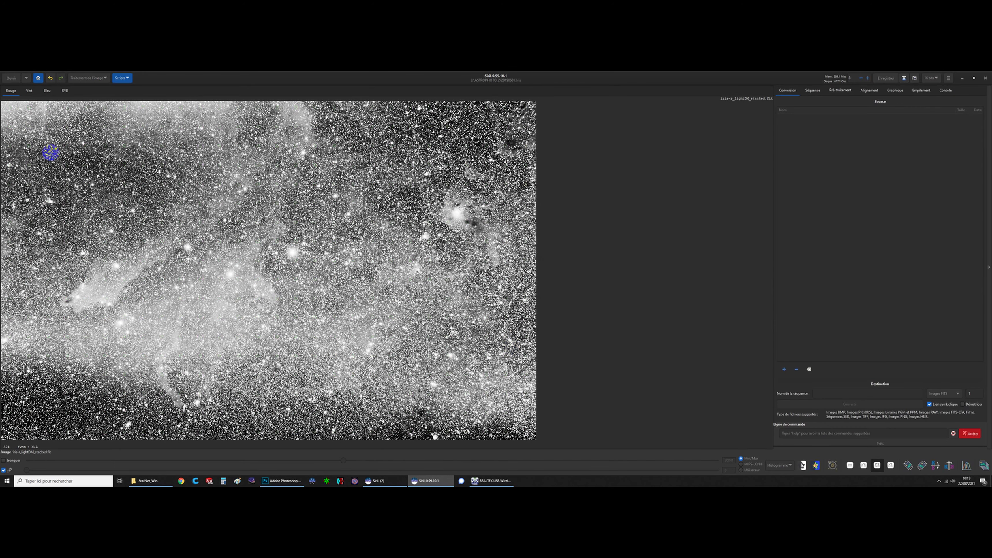
- Show the RGB view and subtract the background gradient using order 4, 25 samples per line and a tolerance of 0.13
left_click(65, 91)
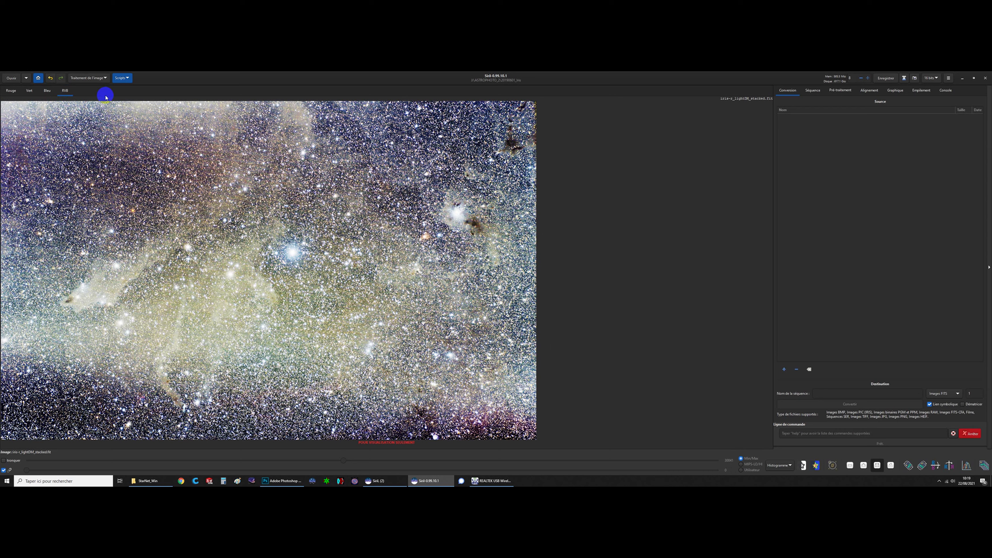
left_click(100, 78)
left_click(71, 226)
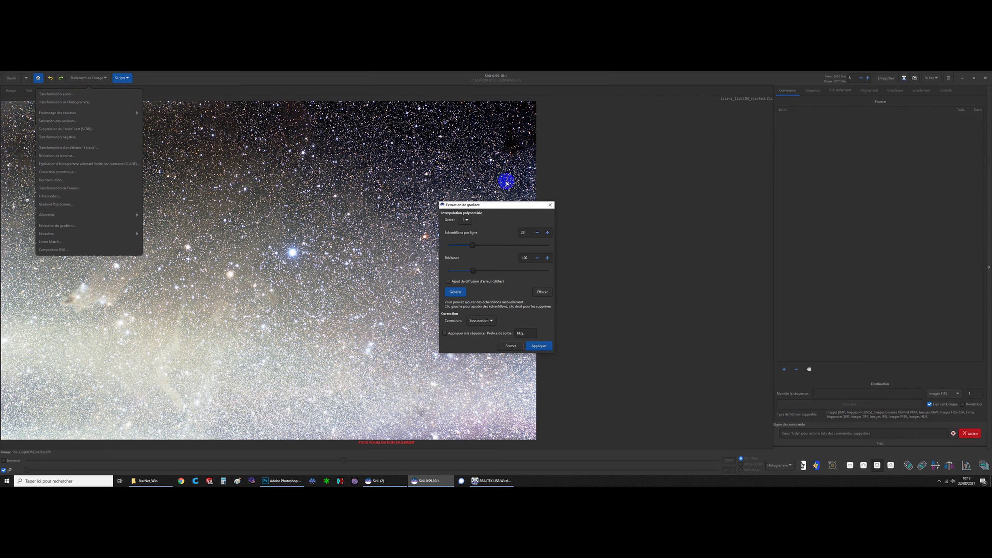
left_click(463, 220)
left_click(462, 244)
left_click_drag(471, 245, 458, 271)
left_click(459, 293)
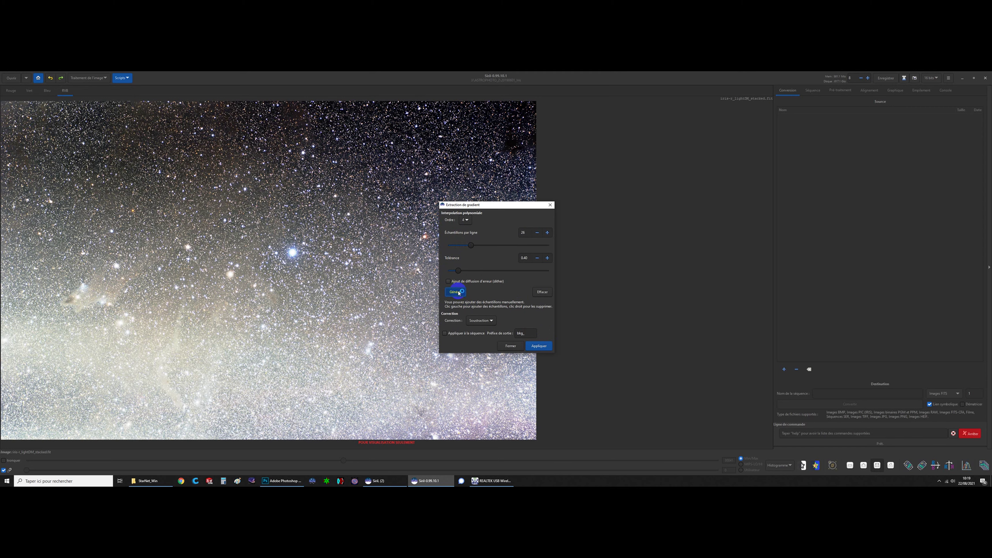
left_click(459, 269)
left_click_drag(459, 269, 452, 272)
left_click(461, 293)
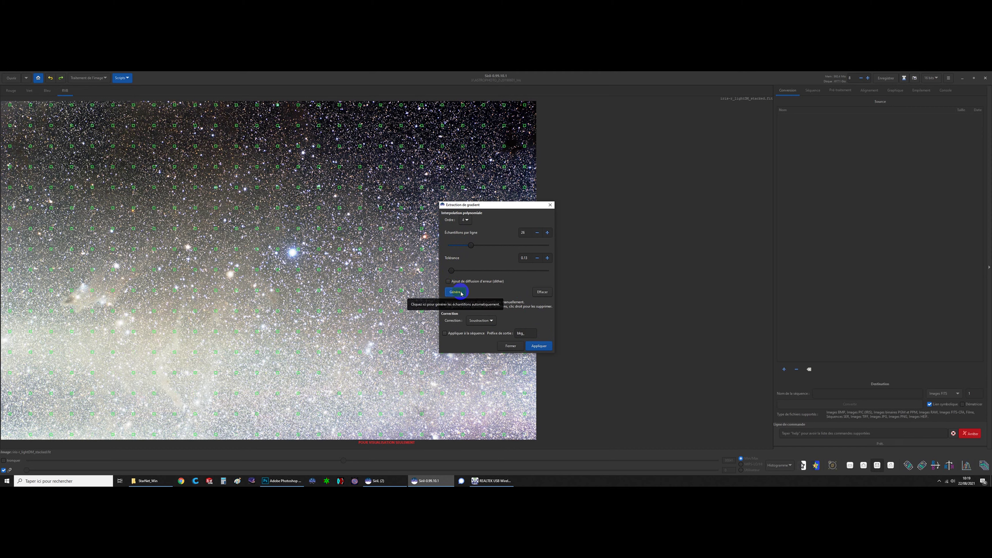
left_click(546, 347)
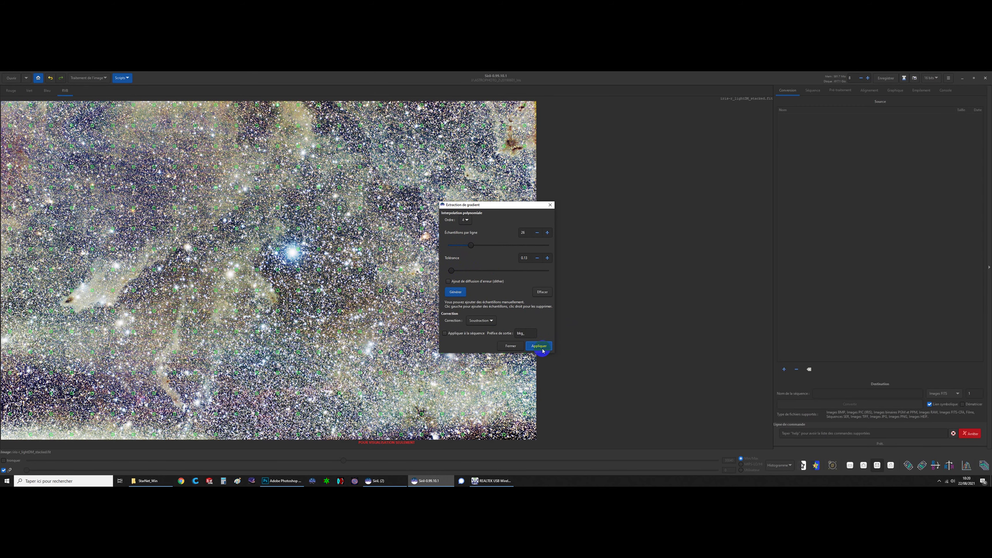
left_click(523, 347)
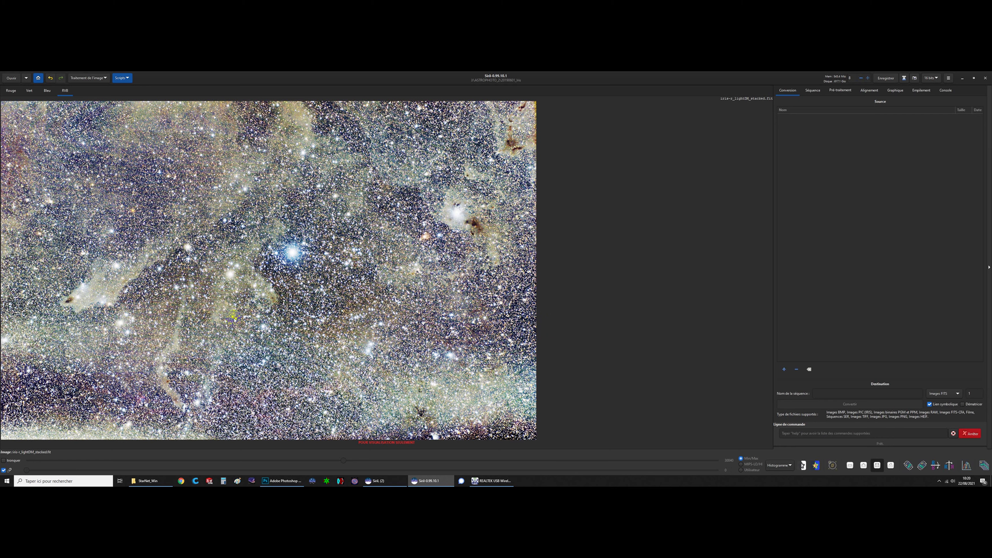
- Open the photometric colour calibration and make its object search ready for a star name
left_click(344, 283)
left_click(97, 80)
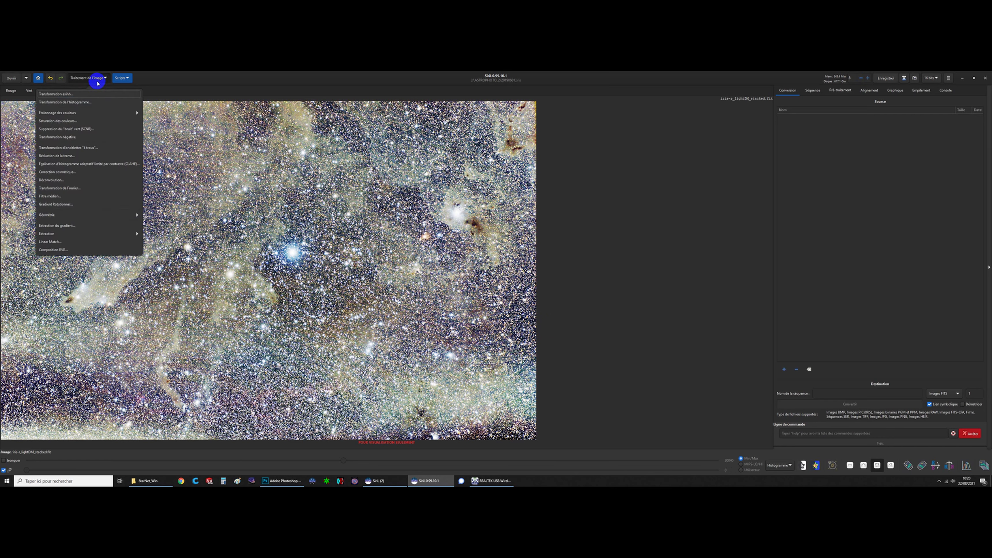
left_click(88, 113)
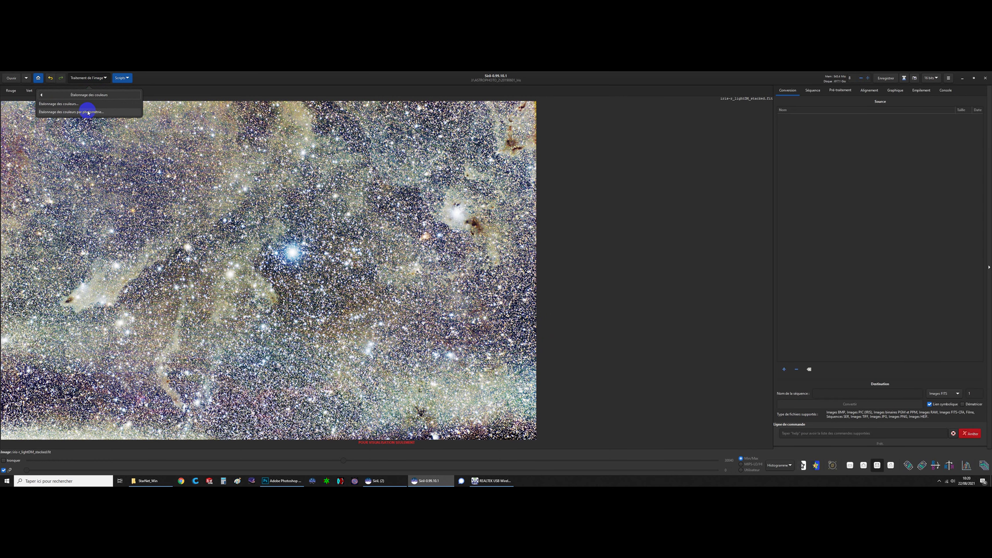
left_click(67, 113)
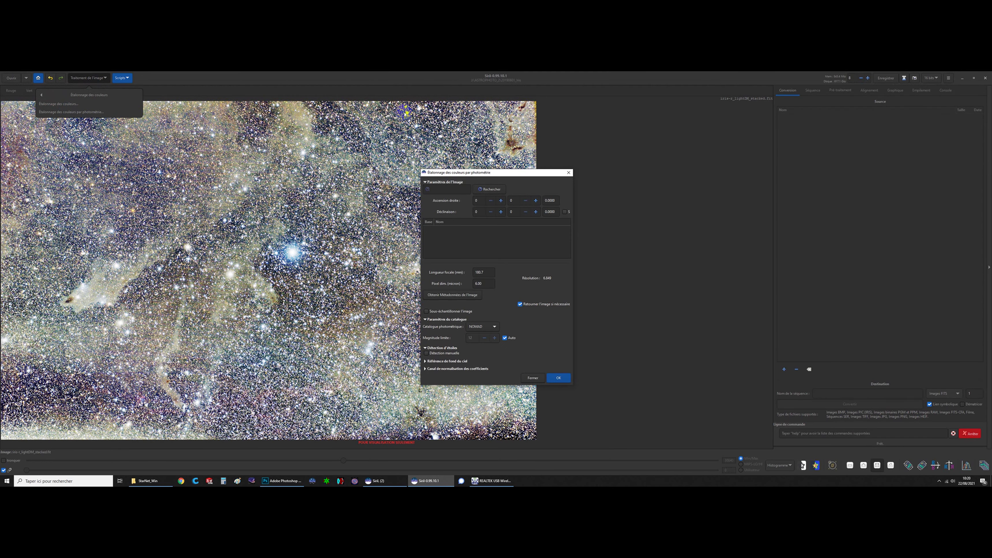
left_click(294, 253)
left_click(451, 191)
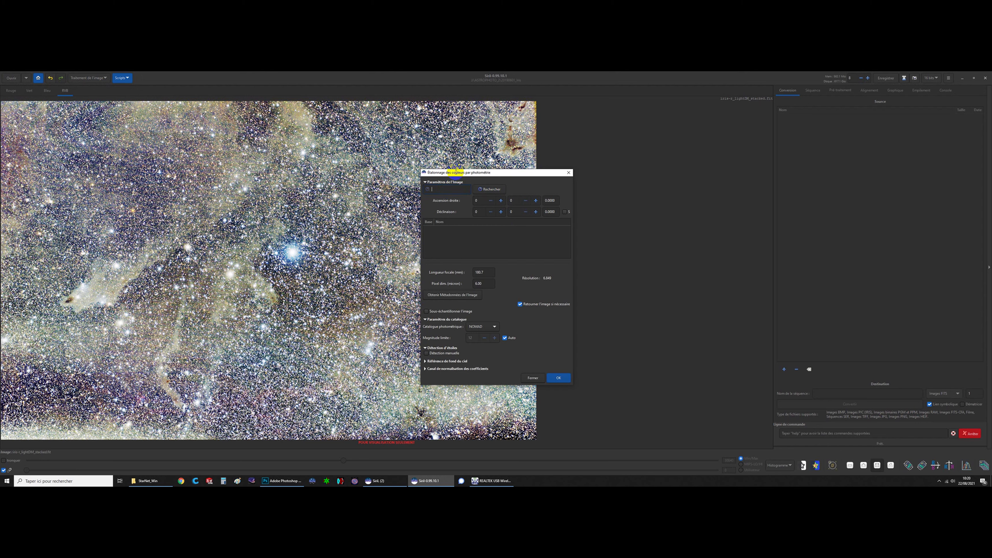
- Switch to Stellarium to look up the name of the bright star in the imaged field
left_click(356, 482)
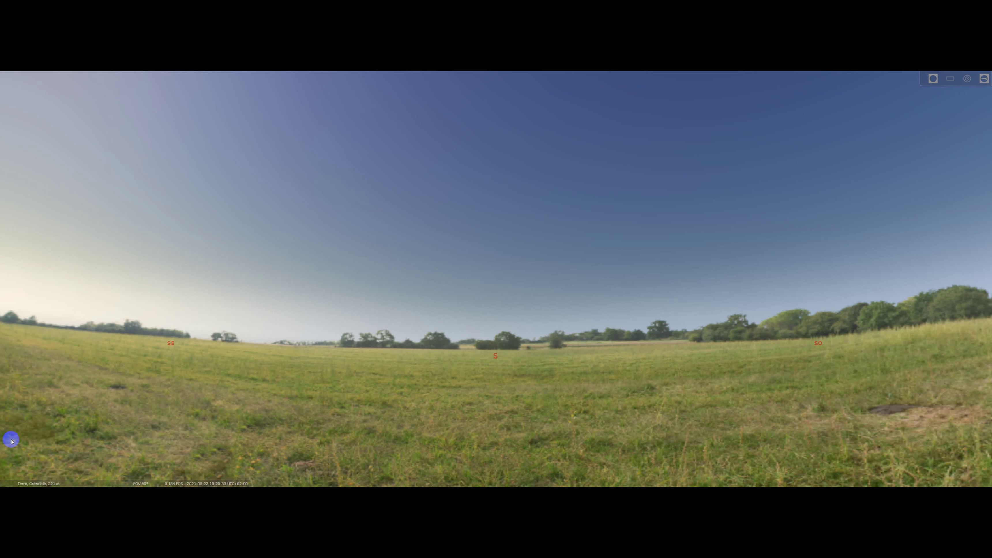
left_click(477, 285)
left_click(694, 322)
left_click(249, 481)
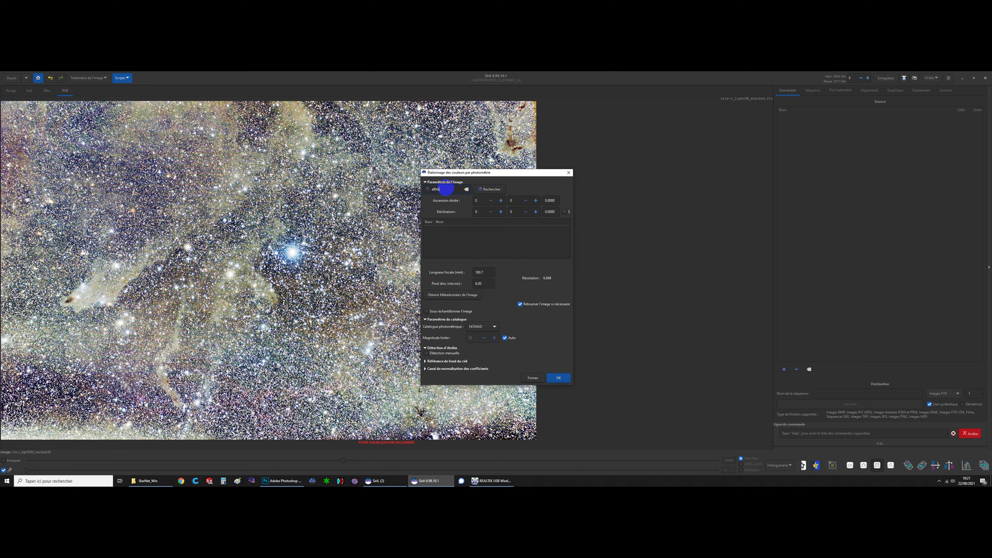
- Search for the star Alfirk, select its Simbad entry and run the photometric colour calibration with it
left_click(494, 190)
left_click(440, 231)
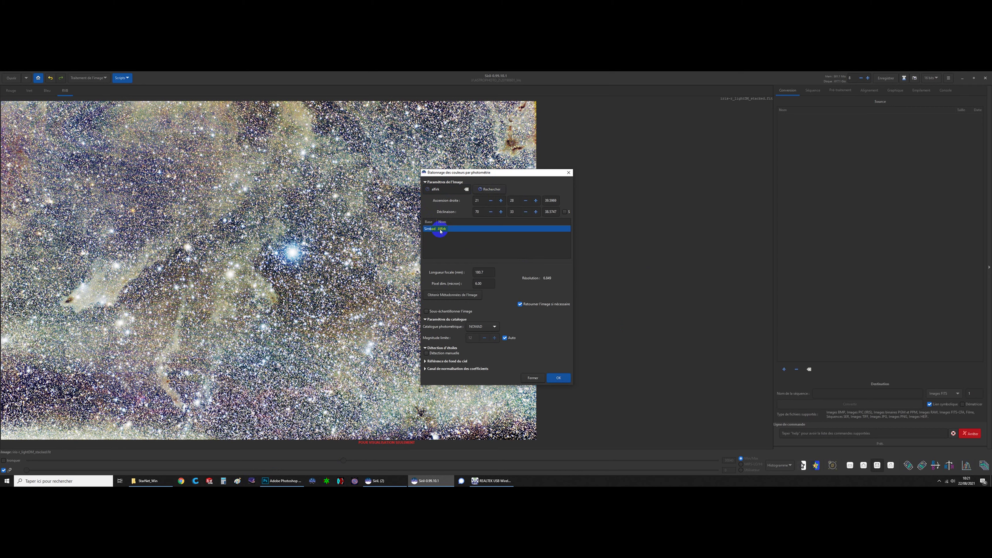
left_click(488, 272)
left_click(557, 378)
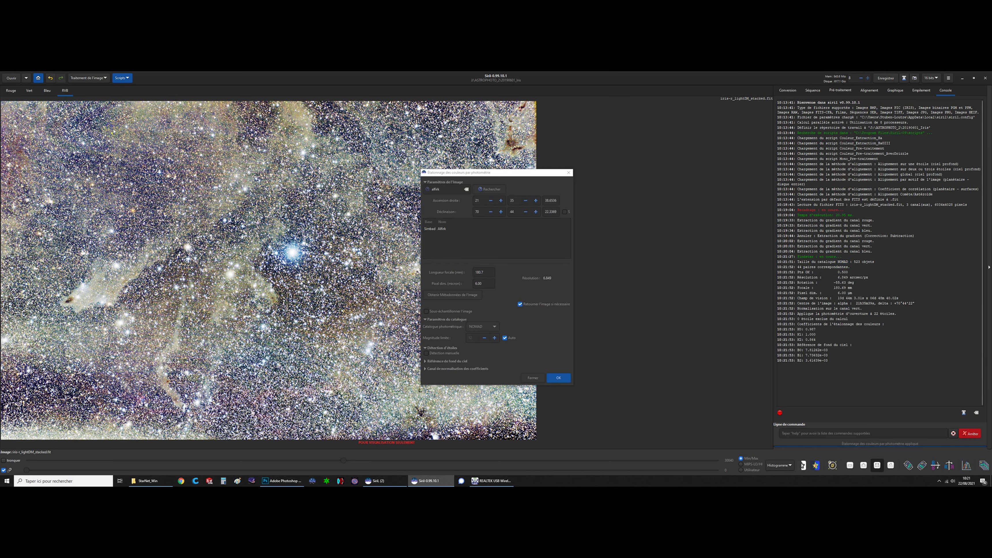
left_click(534, 377)
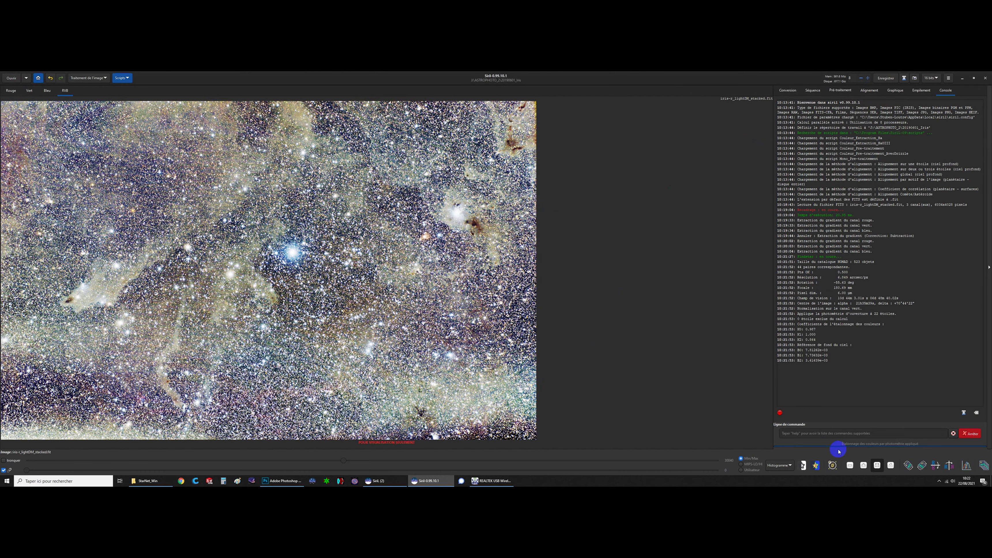
- Set the display mode to auto-stretch and apply SCNR green noise removal to the image
left_click(779, 466)
left_click(778, 449)
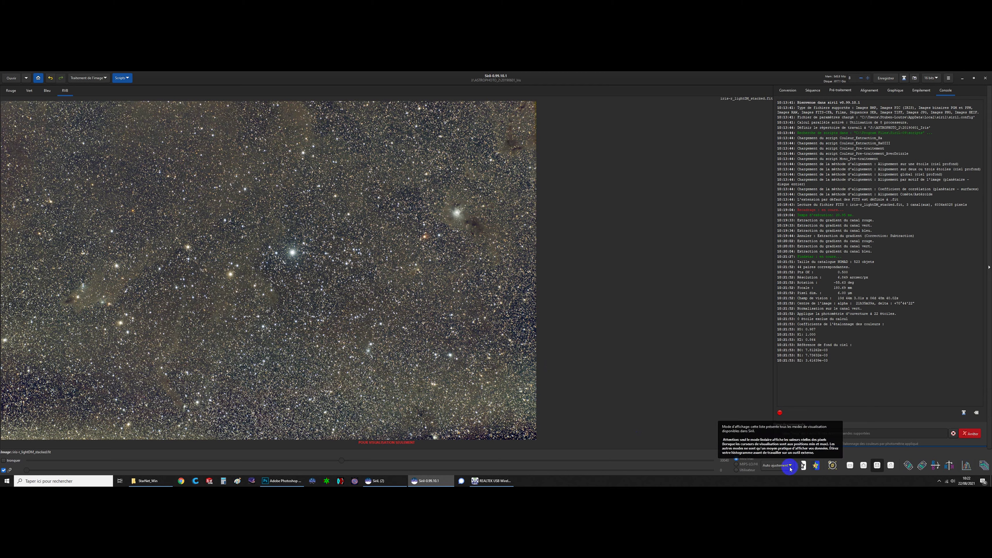
left_click(96, 78)
left_click(81, 132)
left_click(517, 258)
left_click(516, 258)
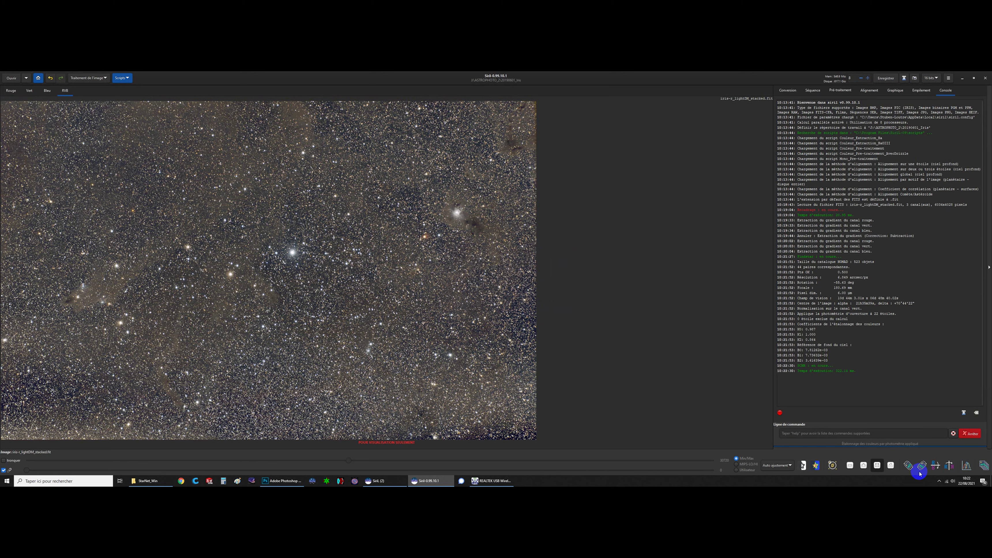
- Set the display mode to linear and raise the upper display cutoff to its maximum of 65535
left_click(791, 466)
left_click(775, 414)
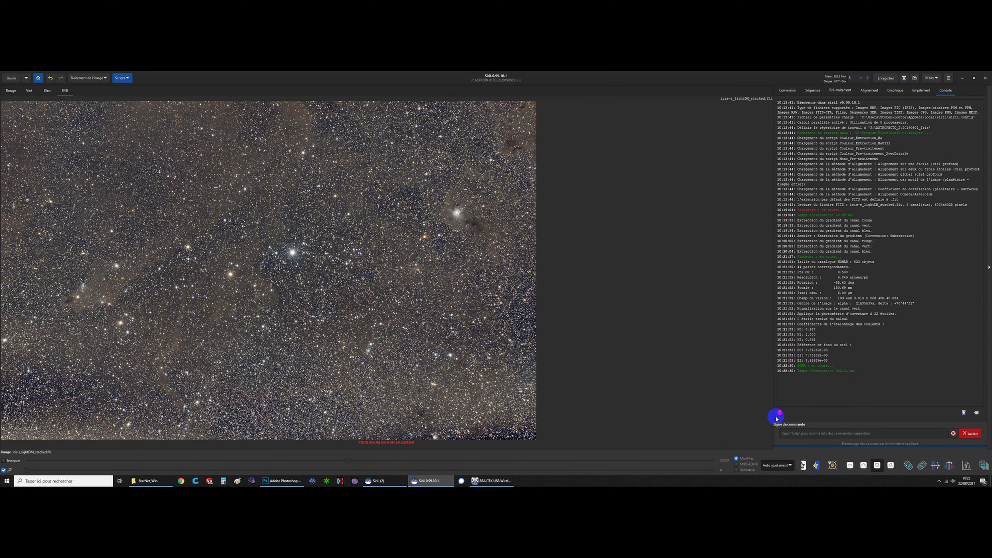
left_click_drag(356, 461, 716, 462)
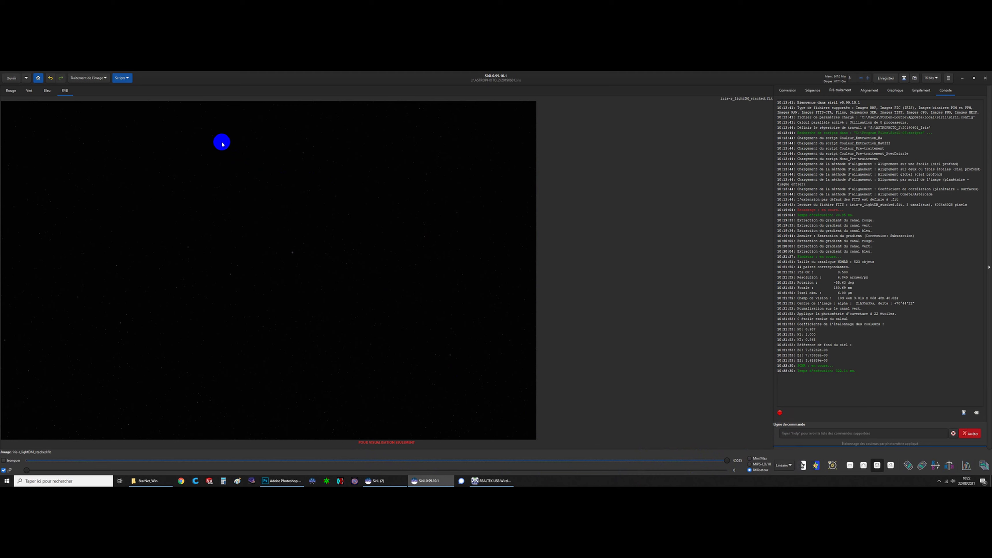
- Apply a histogram transformation with midtones at about 0.085, and apply a second one that raises the black point
left_click(105, 78)
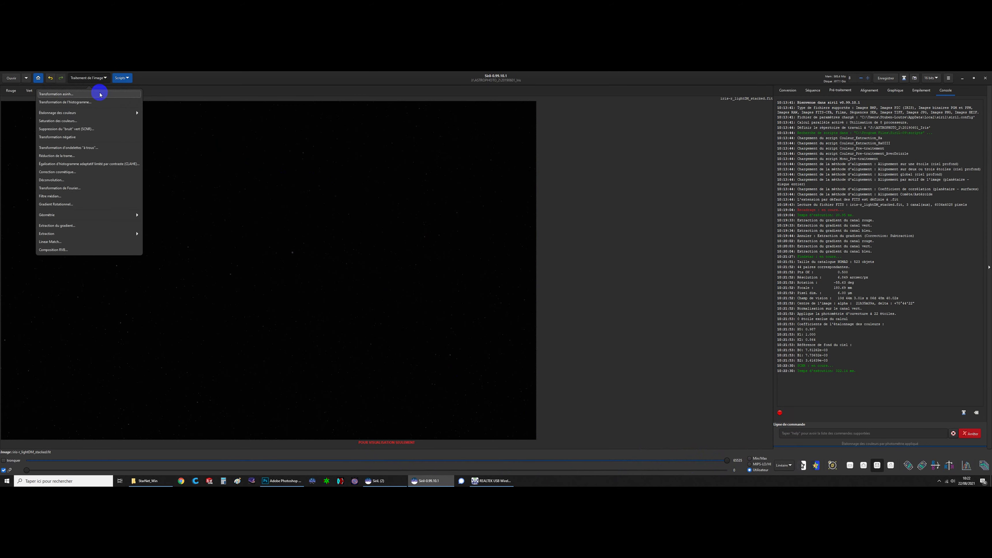
left_click(101, 102)
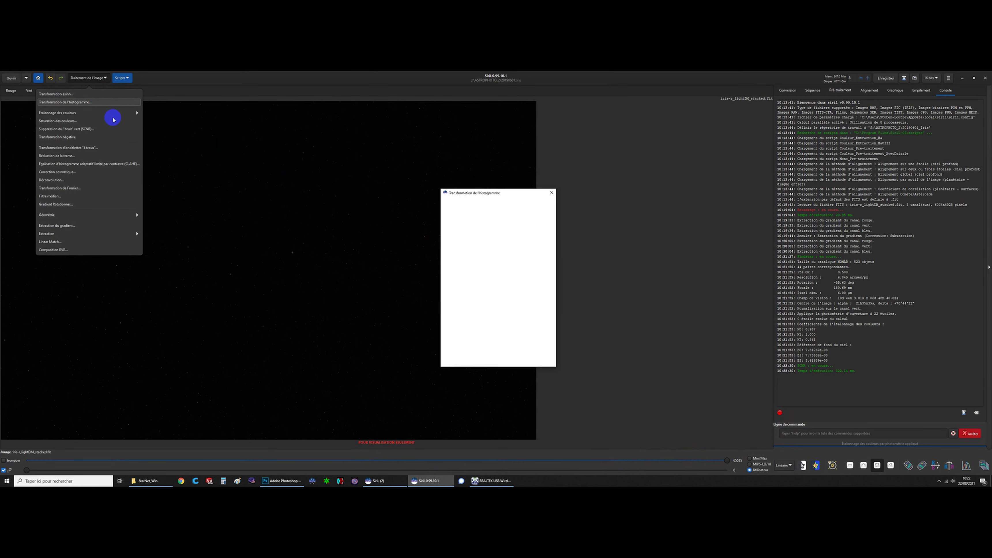
left_click_drag(499, 294, 452, 294)
left_click(545, 362)
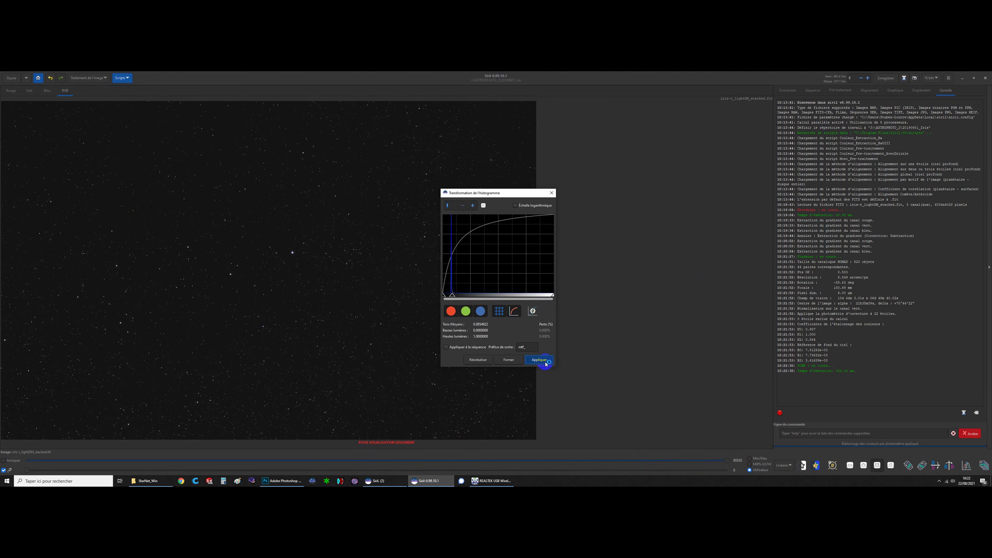
left_click(443, 296)
left_click_drag(444, 295, 448, 295)
left_click(539, 359)
- Try a stronger midtones stretch and the automatic histogram stretch, and reset the transformation settings
left_click(499, 296)
left_click_drag(500, 296, 450, 297)
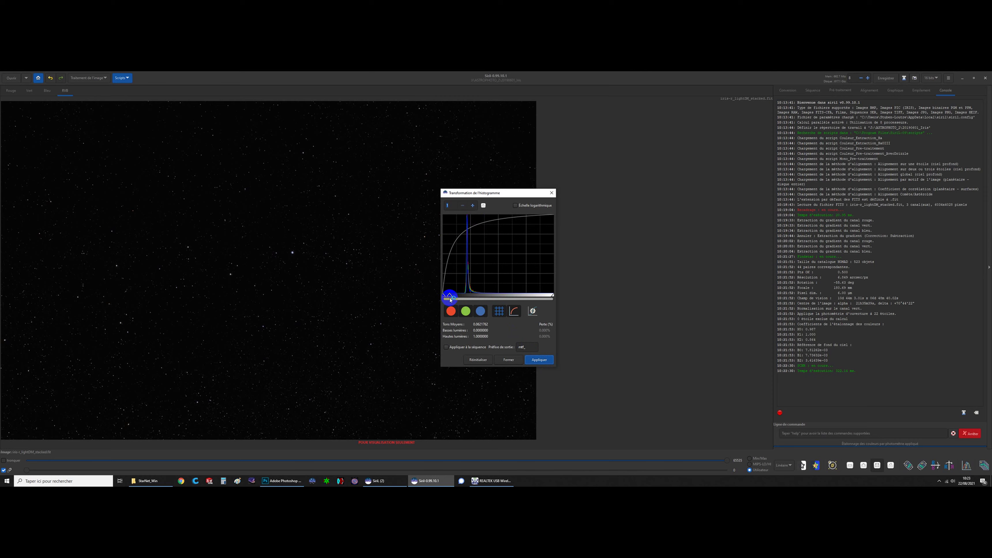
left_click(532, 311)
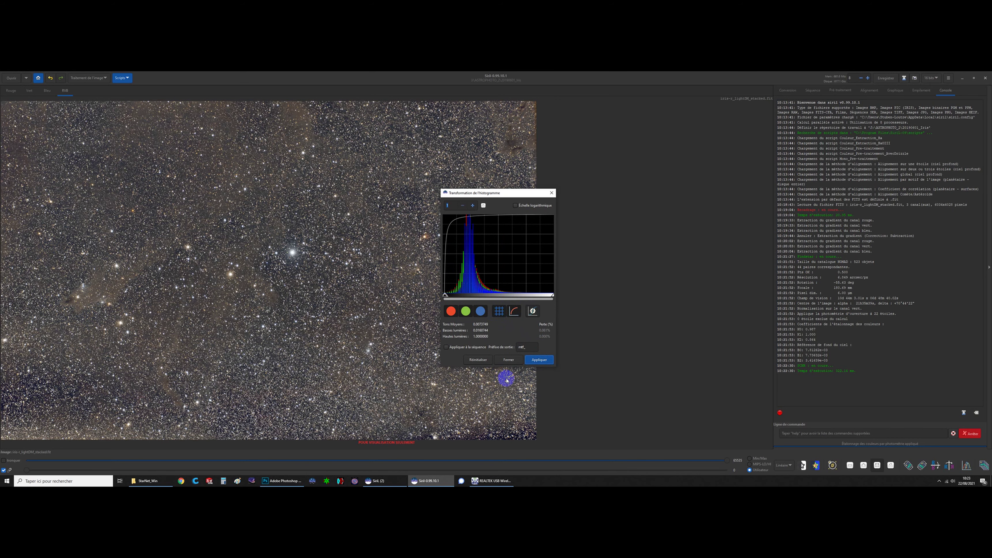
left_click(489, 360)
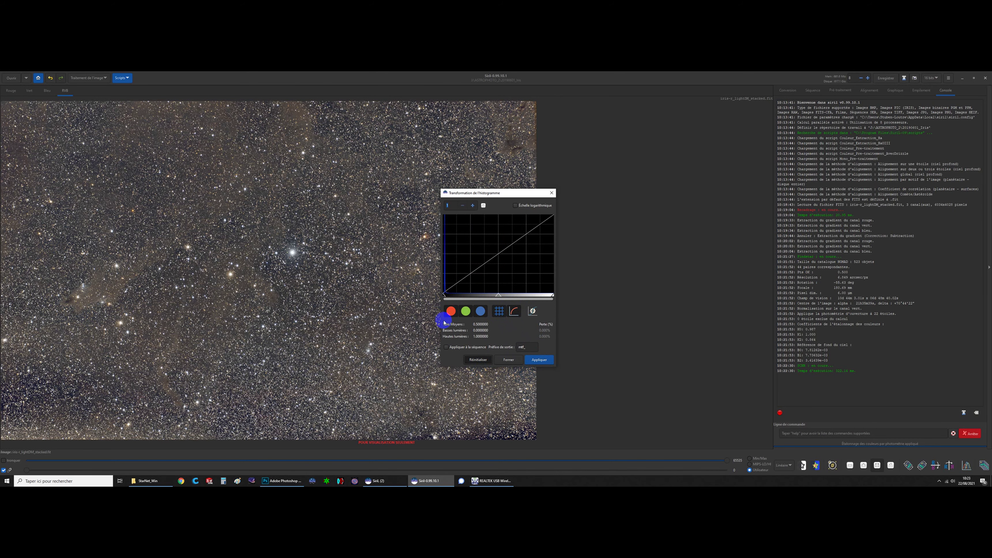
- Apply another midtones stretch, raise and apply the black point, and close the histogram transformation
left_click_drag(498, 295, 457, 295)
left_click(525, 358)
left_click_drag(445, 295, 452, 297)
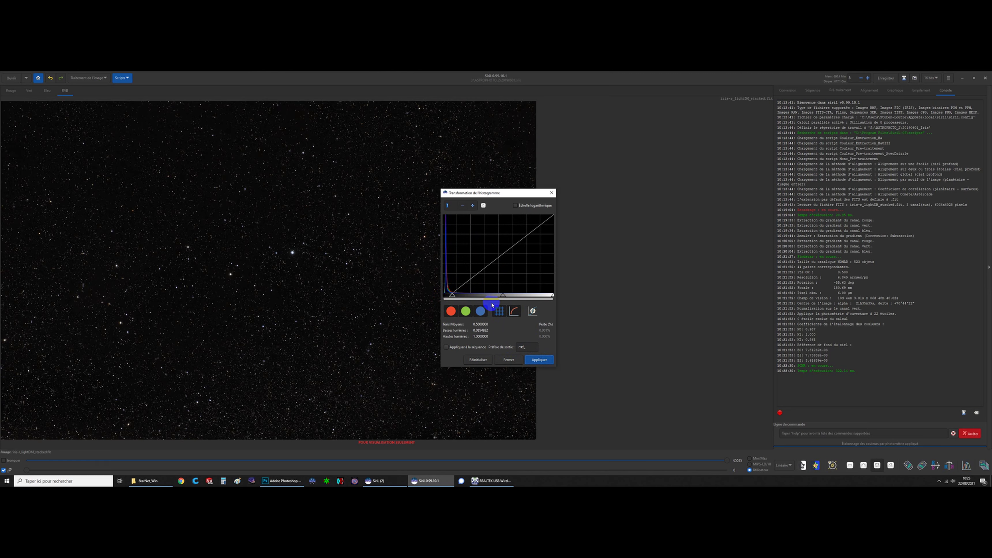
mouse_move(503, 296)
left_mouse_down()
mouse_move(489, 295)
mouse_move(504, 295)
left_mouse_up()
left_click(552, 359)
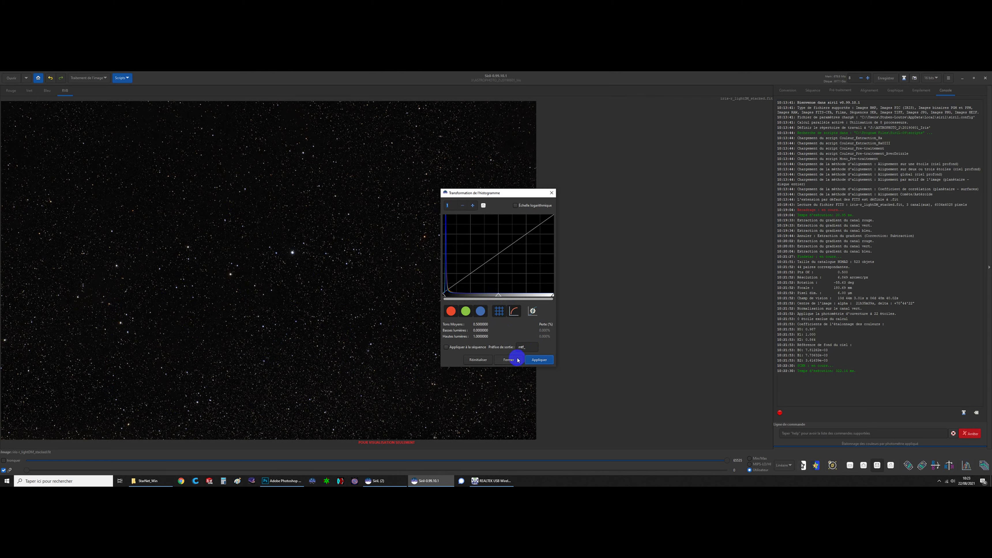
left_click(551, 193)
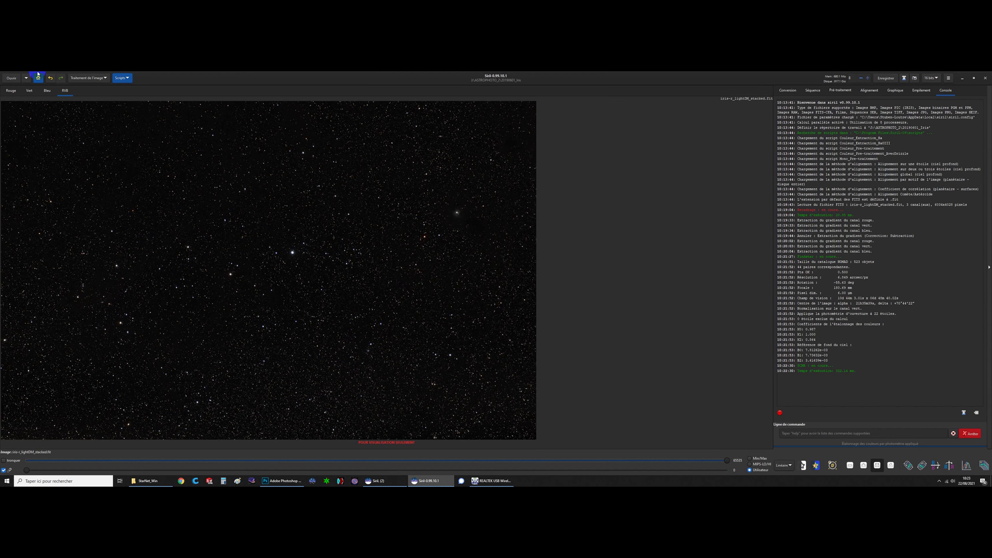
- Apply an asinh transformation with an increased stretch factor, keeping the black point at 0 and the RGB working space enabled
left_click(81, 76)
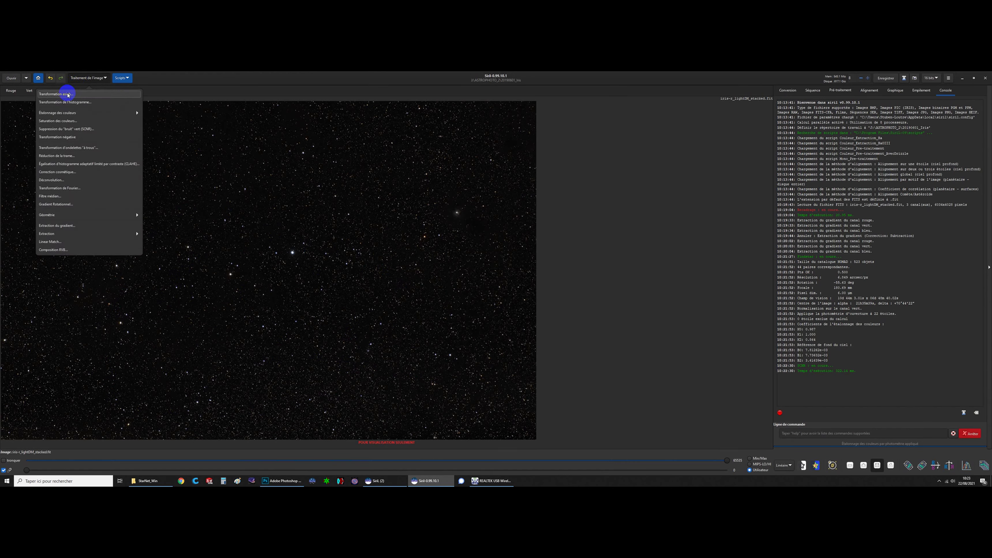
left_click(67, 94)
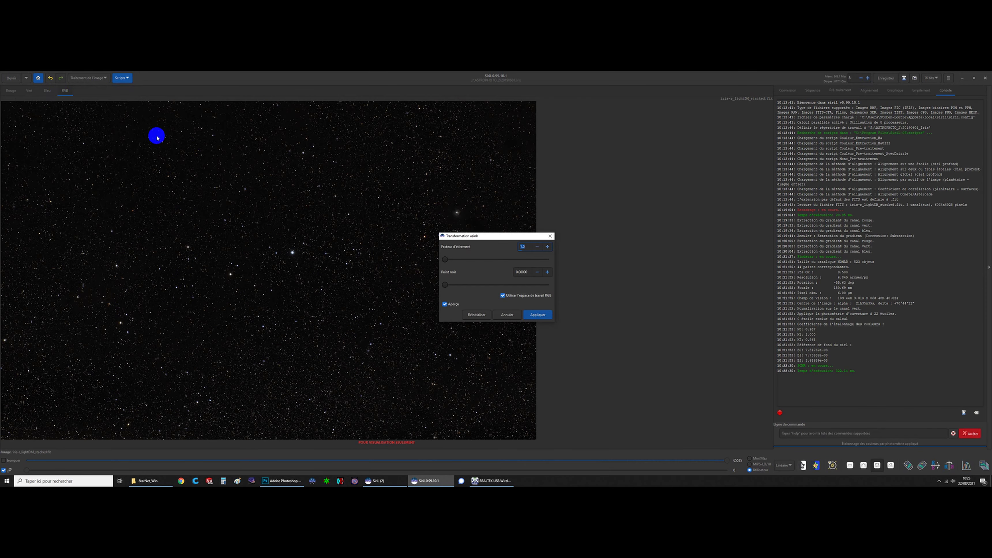
left_click_drag(508, 236, 601, 210)
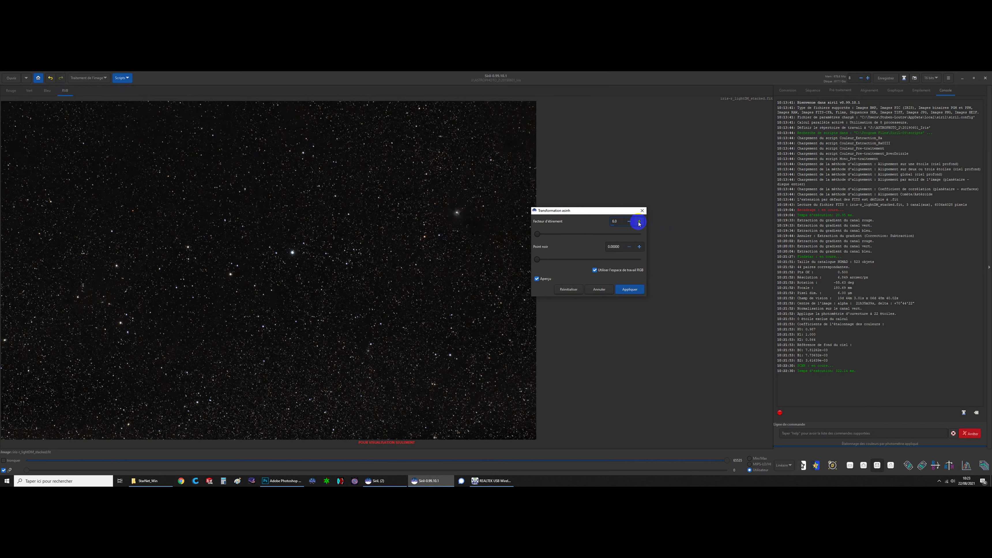
left_click(639, 222)
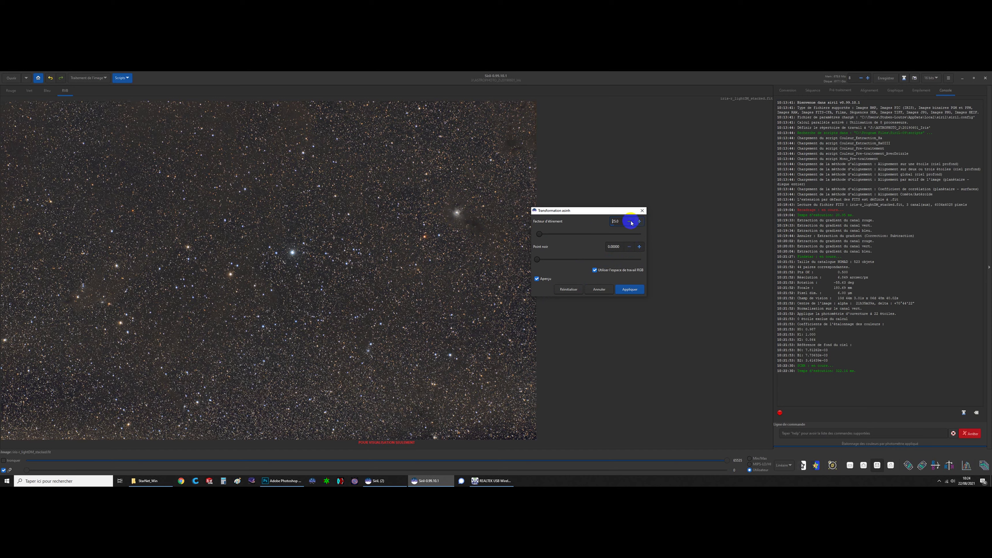
left_click(639, 290)
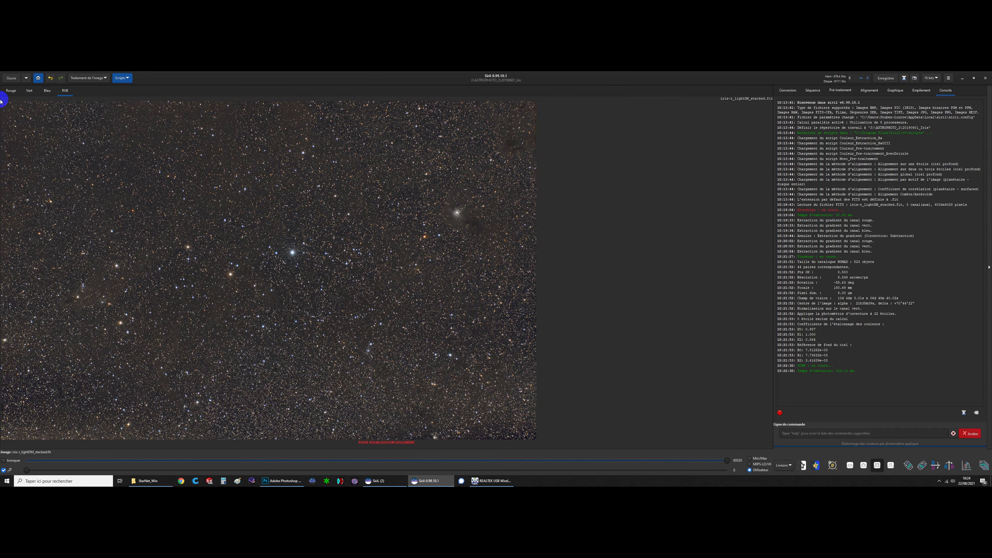
- Apply a histogram transformation with the black point at about 0.062 and midtones at about 0.60, and close the dialog
left_click(99, 75)
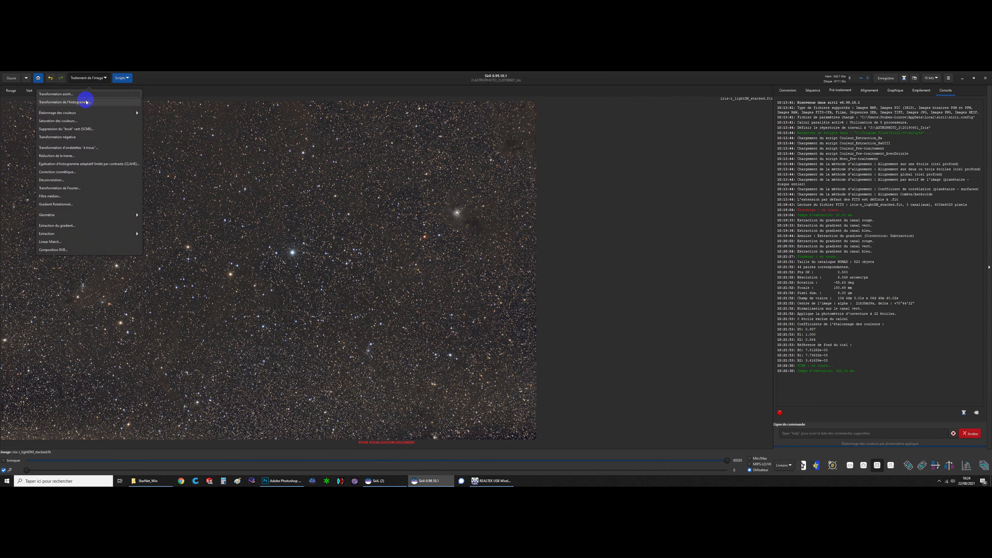
left_click(86, 102)
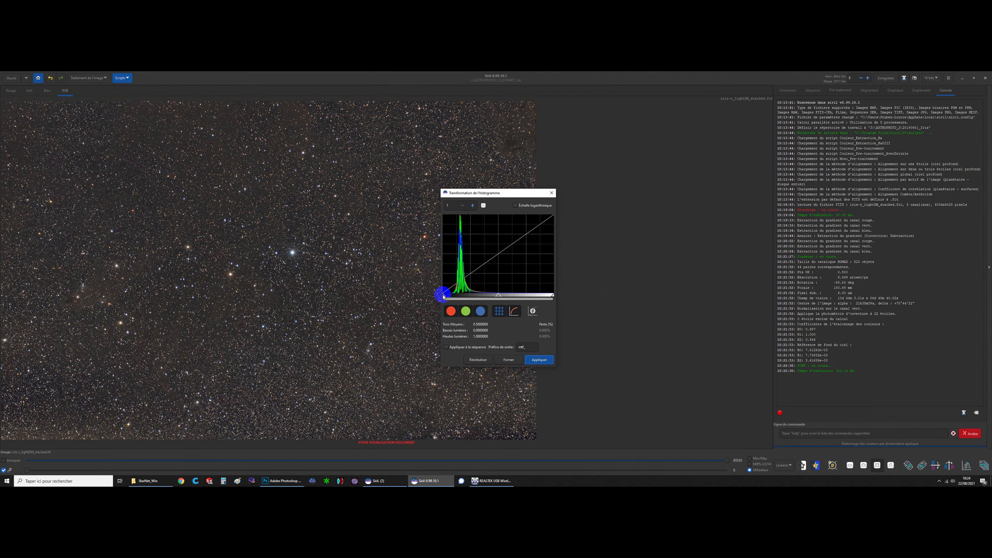
left_click_drag(444, 297, 449, 297)
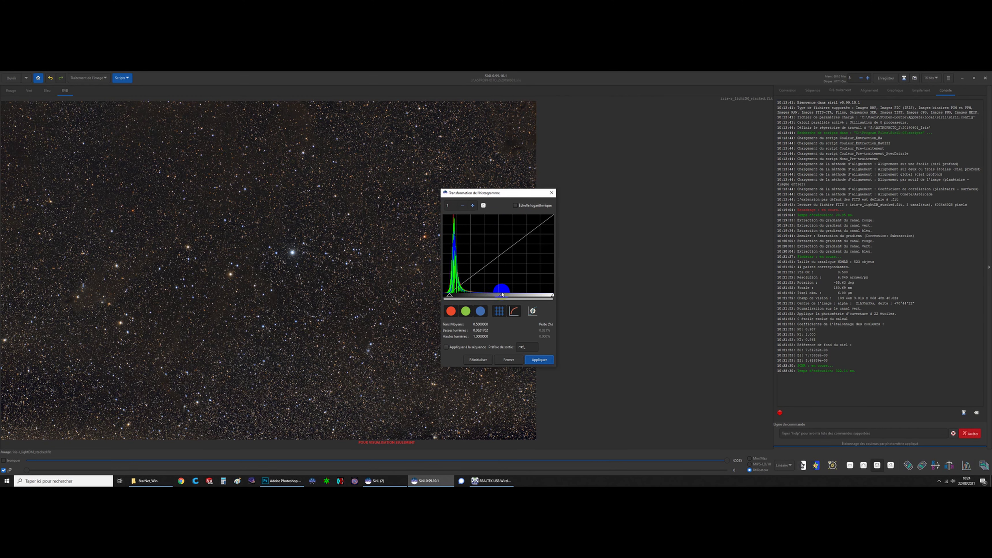
mouse_move(502, 296)
left_mouse_down()
mouse_move(489, 296)
mouse_move(512, 294)
left_mouse_up()
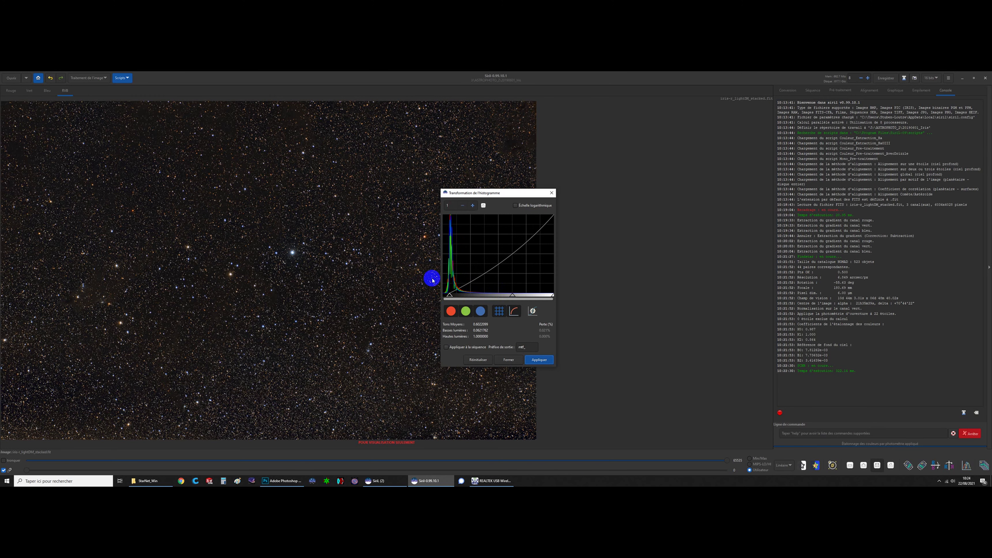
left_click(543, 362)
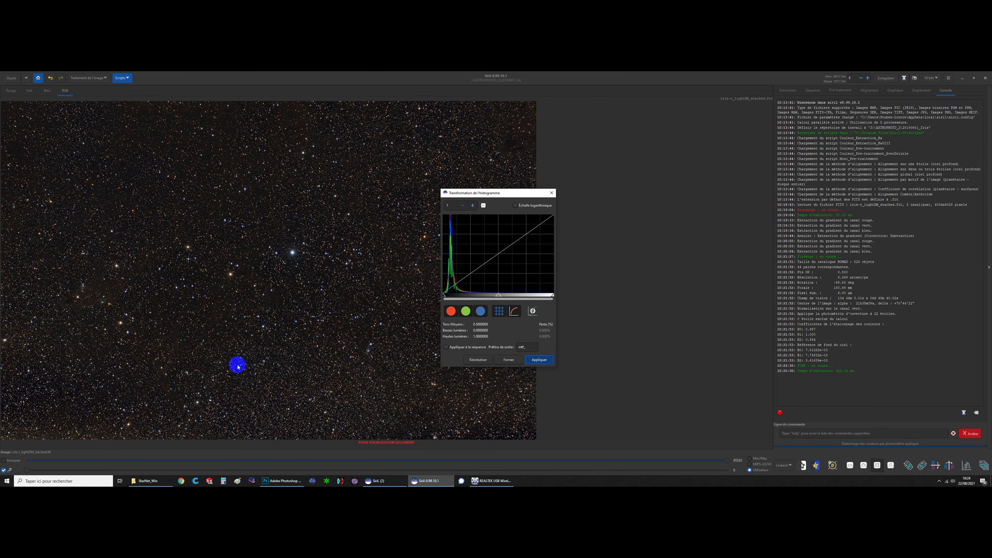
left_click(551, 193)
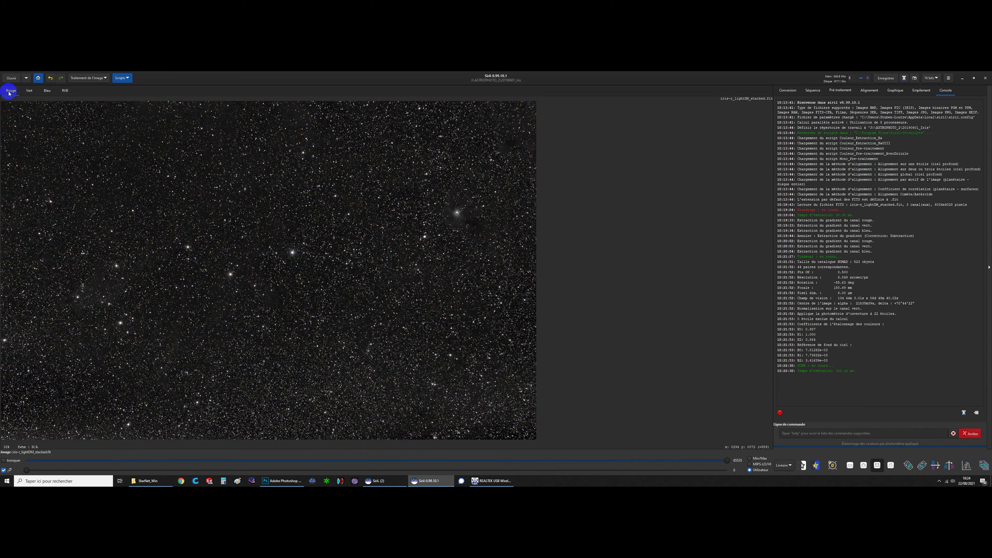
- View the green channel, and save the colour image under its existing base name as an uncompressed 16-bit TIFF with the ICC profile
left_click(30, 91)
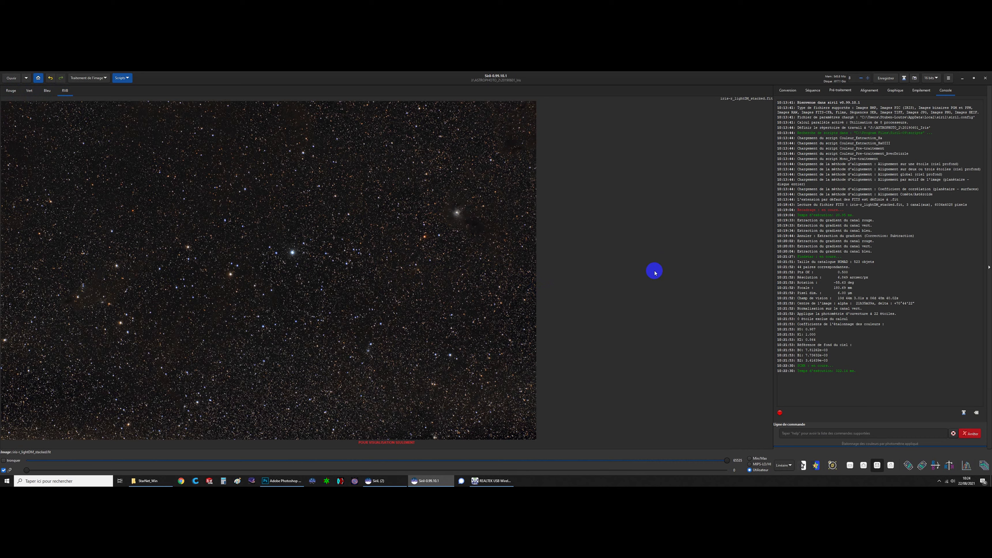
left_click(905, 78)
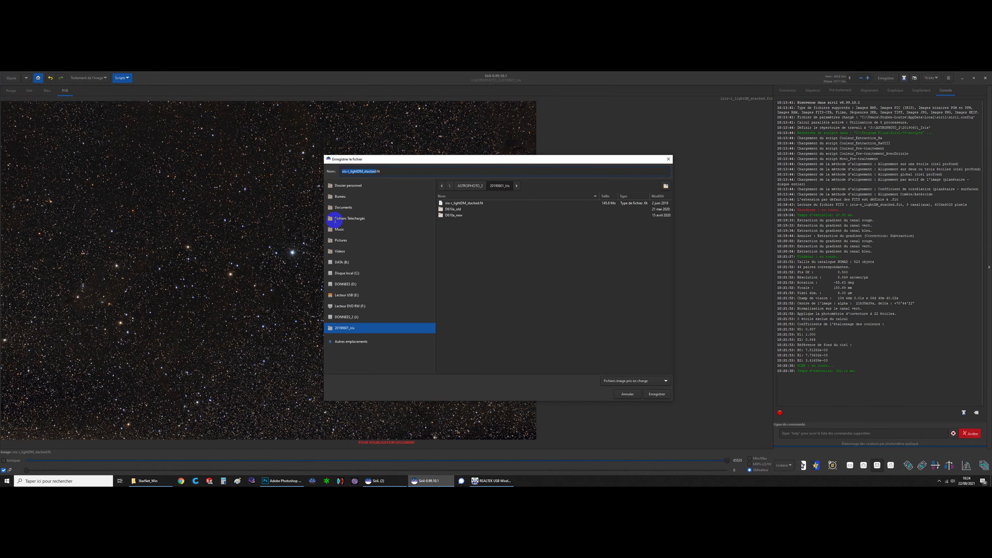
left_click_drag(376, 172, 390, 172)
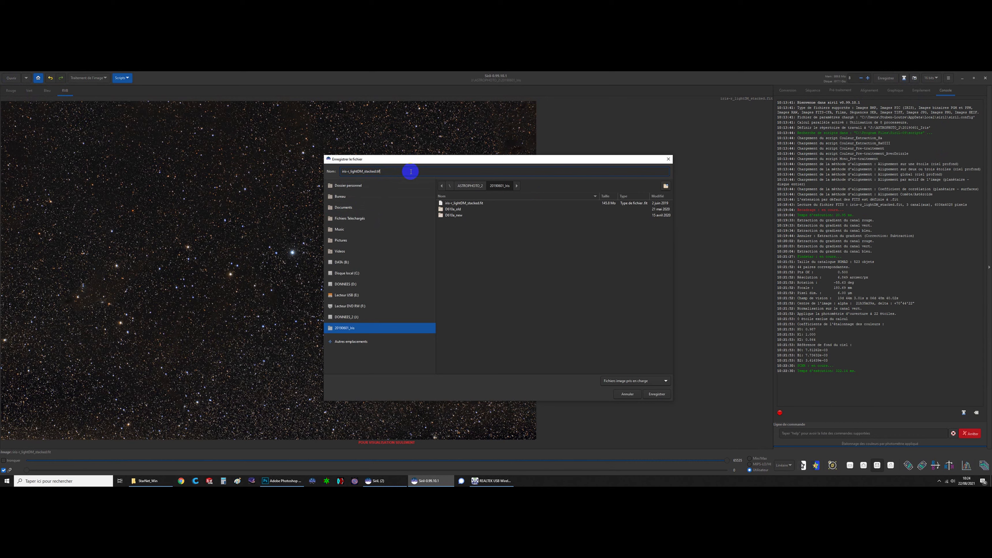
left_click(658, 395)
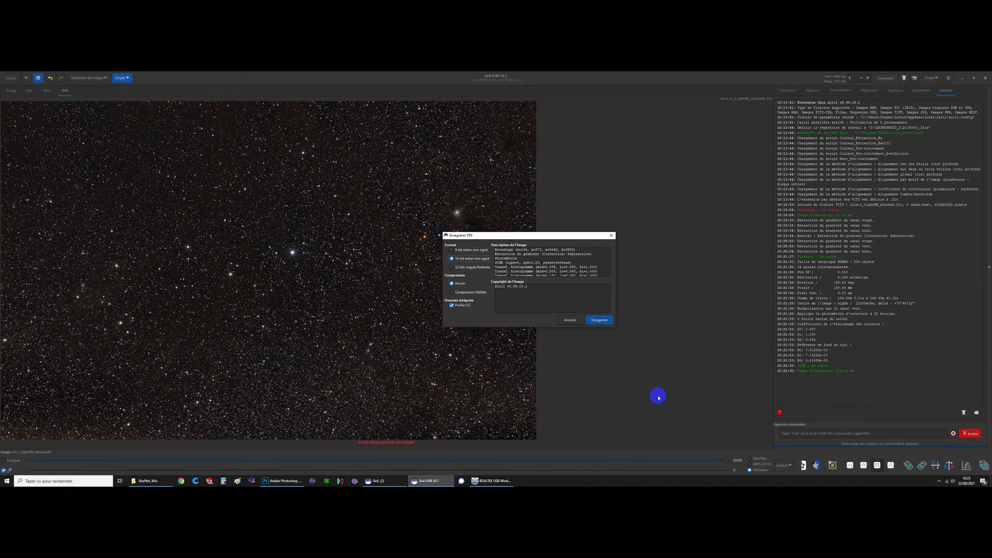
left_click(600, 321)
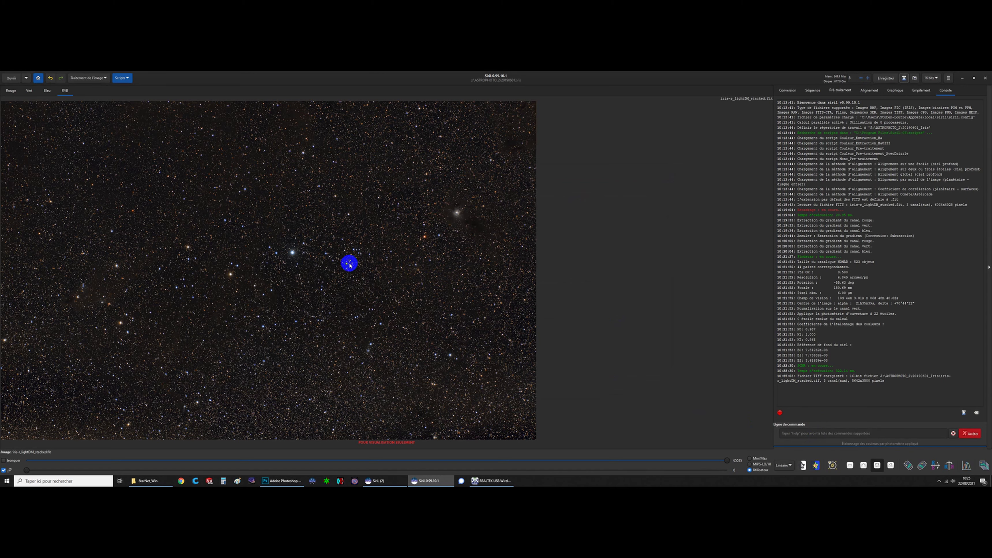
- Examine the stars, faint nebulosity and background across the stretched colour image at close range and as a whole
scroll(350, 265, "up", 3)
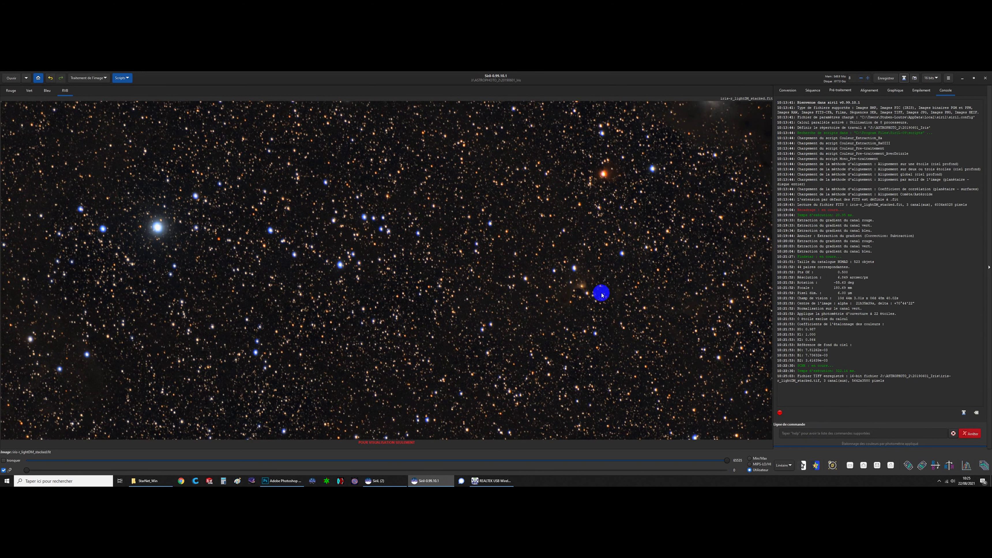
scroll(599, 290, "up", 3)
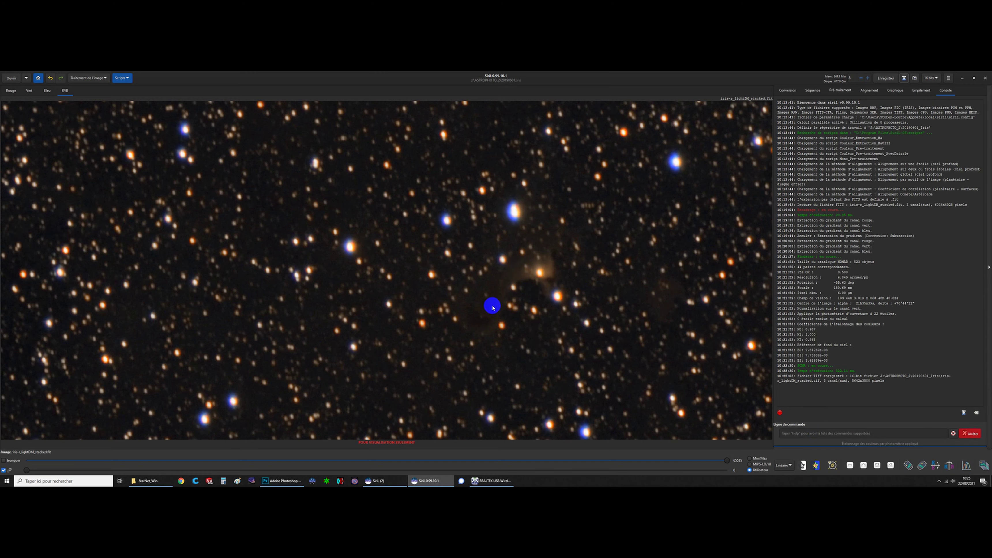
scroll(493, 311, "down", 2)
scroll(493, 311, "down", 2)
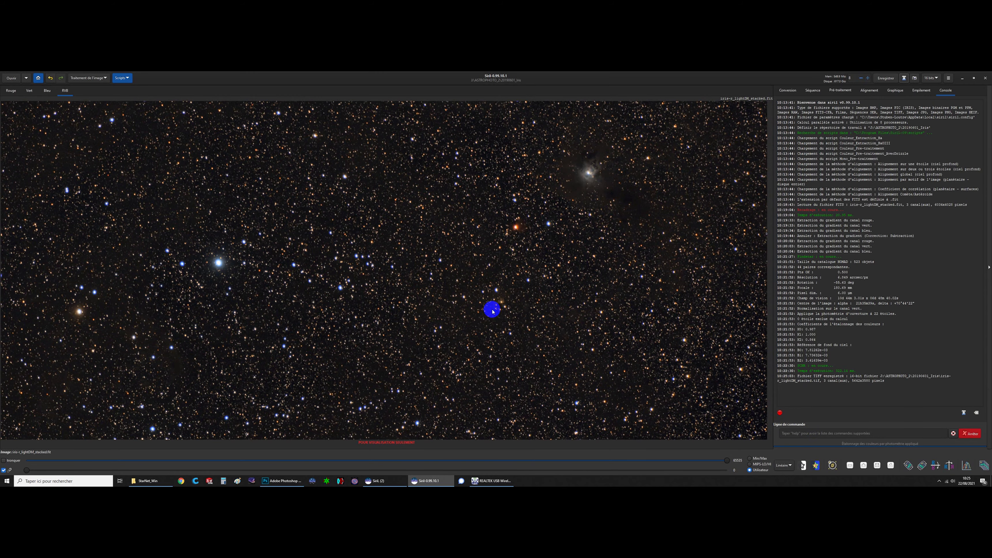
scroll(489, 310, "down", 1)
scroll(312, 239, "up", 3)
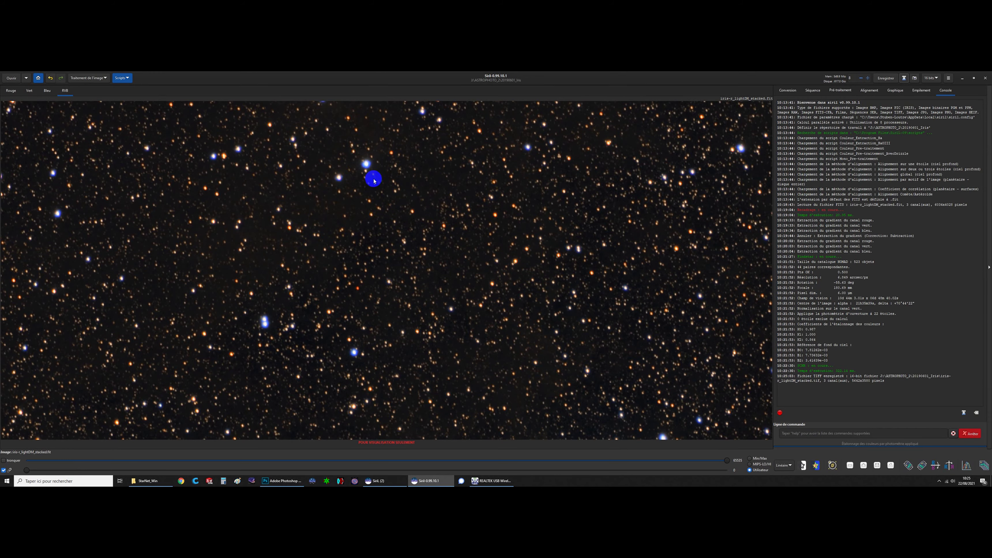
scroll(502, 321, "down", 3)
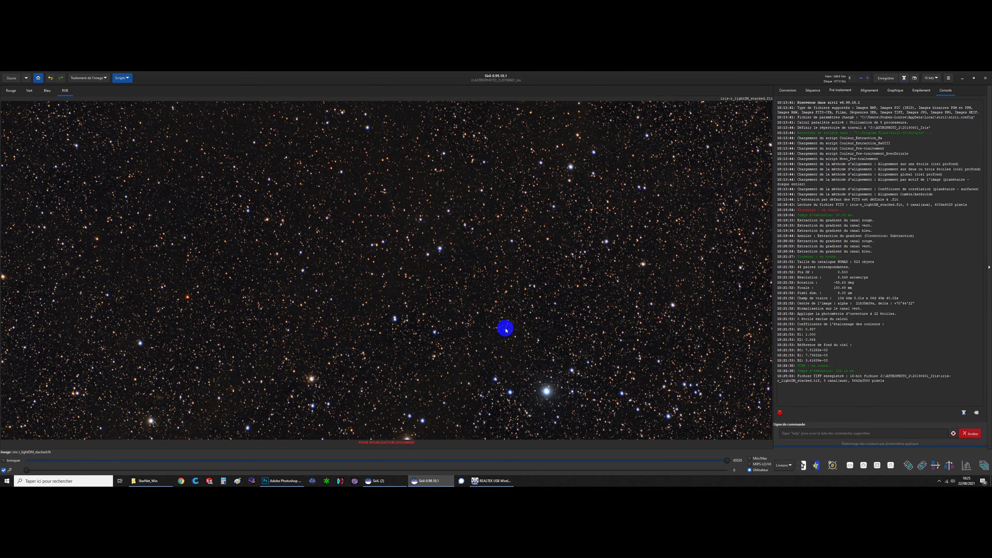
scroll(504, 338, "down", 1)
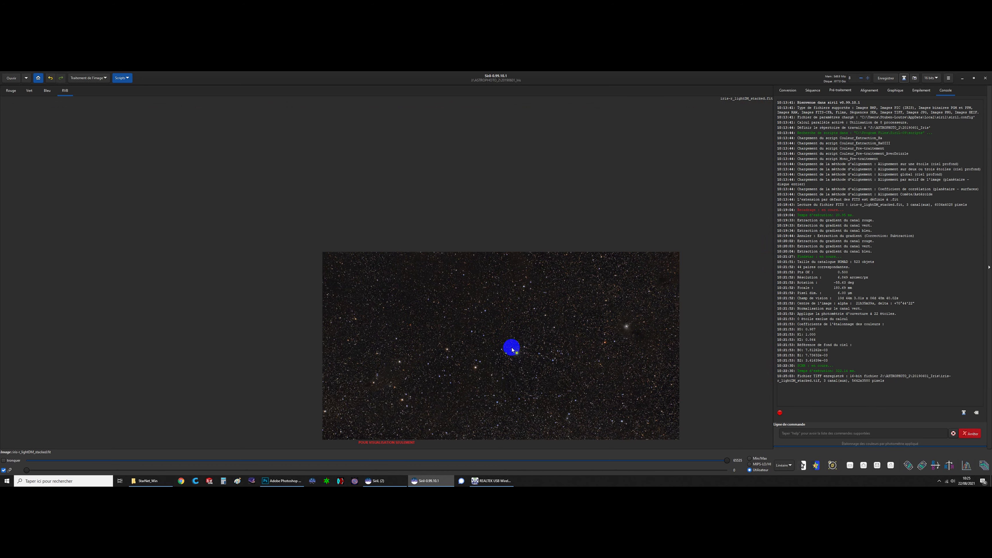
scroll(513, 348, "down", 1)
scroll(516, 352, "up", 4)
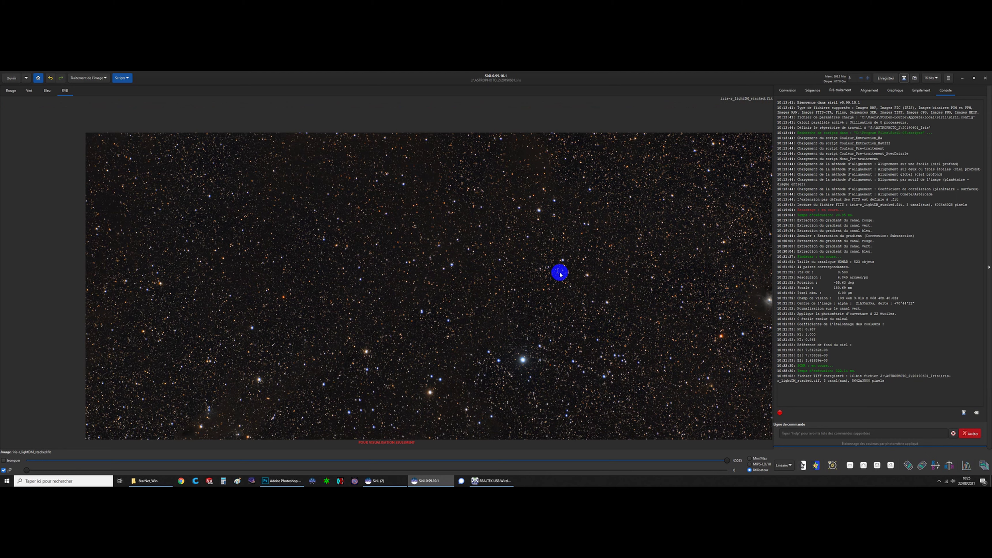
- Close Siril, and open the StarNet_Win folder along with a second file window on the ASTROPHOTO_2 folder
left_click(986, 79)
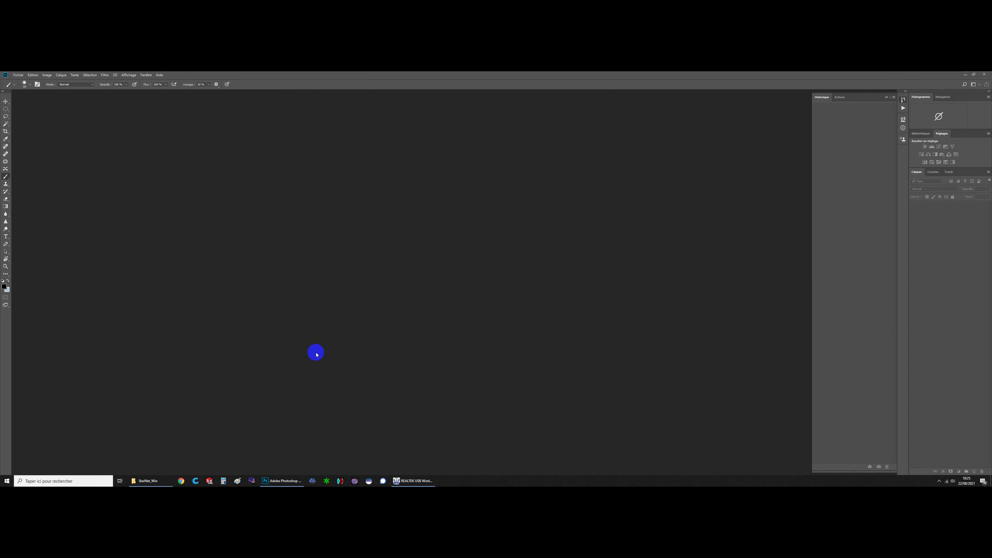
left_click(147, 484)
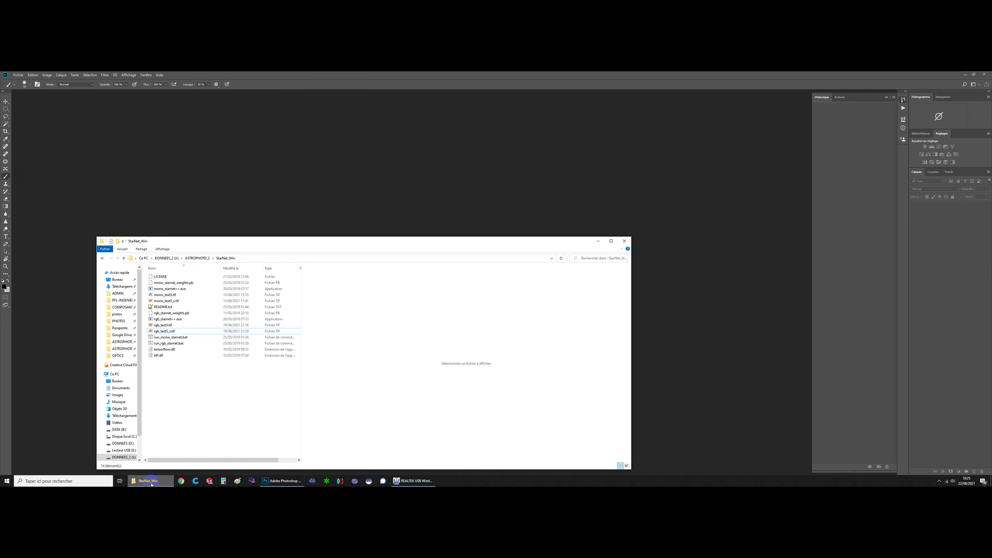
left_click(269, 482)
right_click(150, 481)
left_click(139, 428)
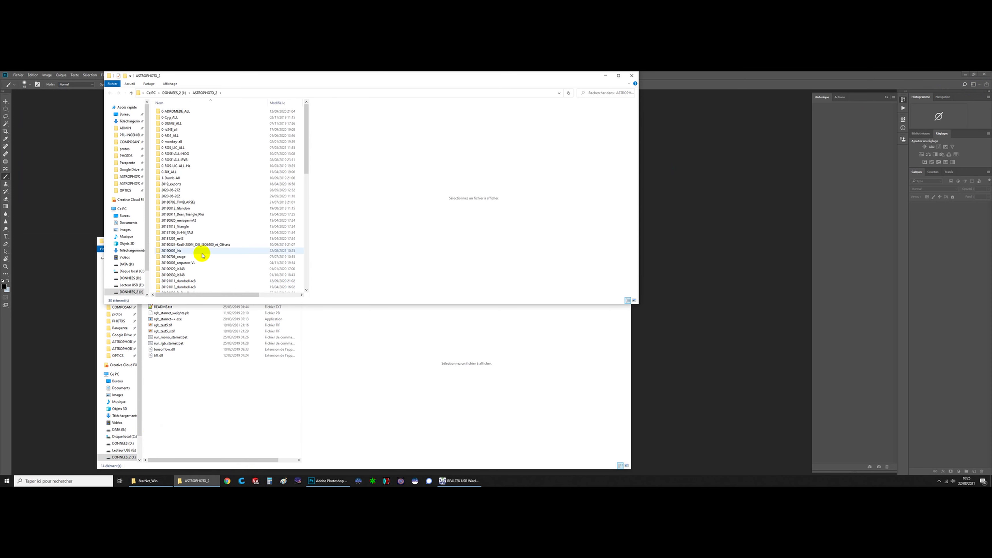
- Copy the saved stacked TIFF from the 20190601_Iris folder into the StarNet_Win folder
scroll(198, 249, "down", 4)
left_click(174, 181)
double_click(174, 180)
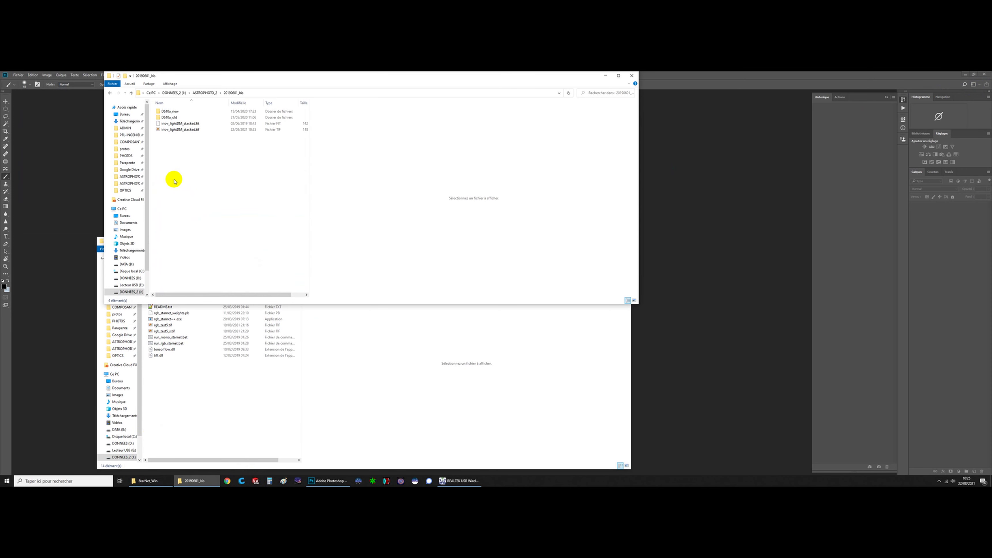
left_click(173, 130)
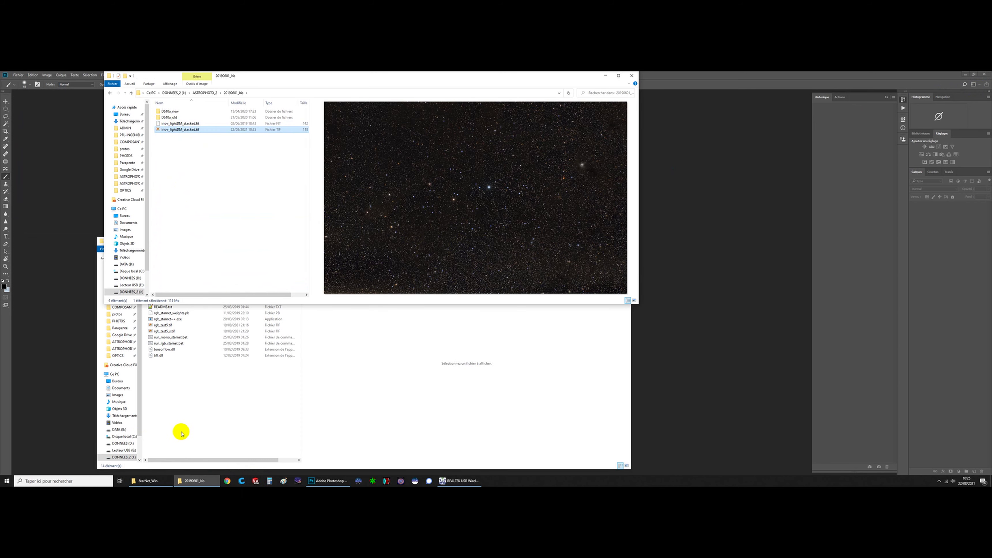
left_click(181, 411)
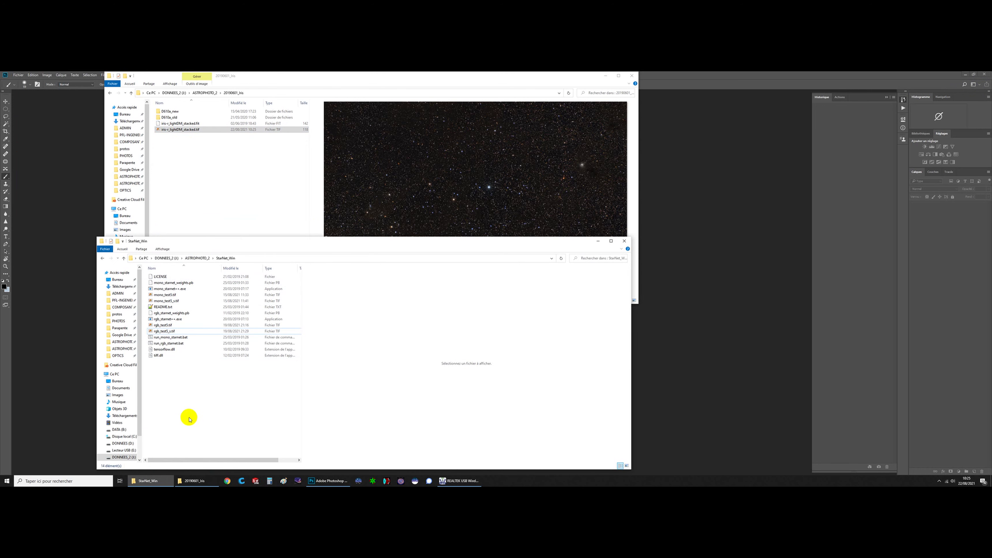
key("ctrl+v")
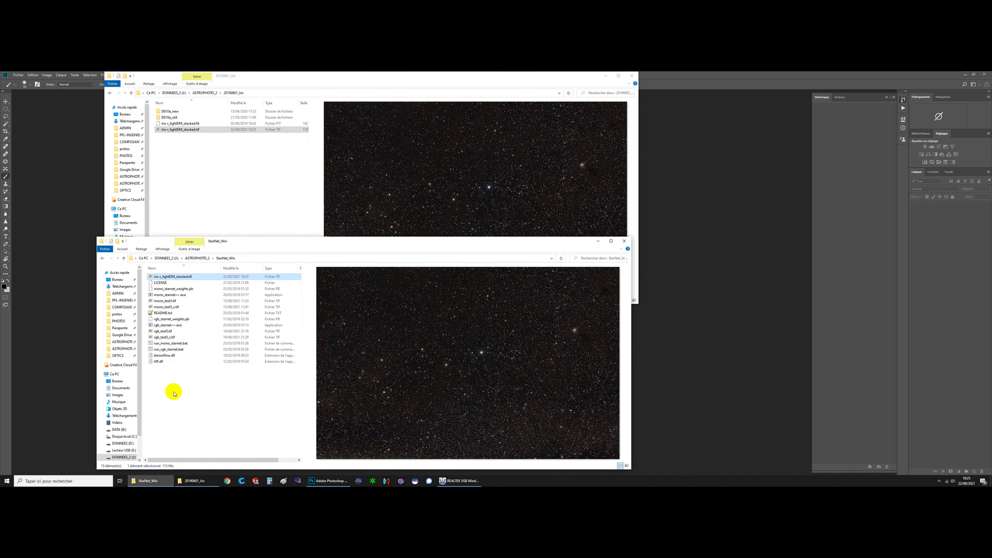
- Permanently delete the old rgb_test5.tif from the StarNet_Win folder
left_click(161, 333)
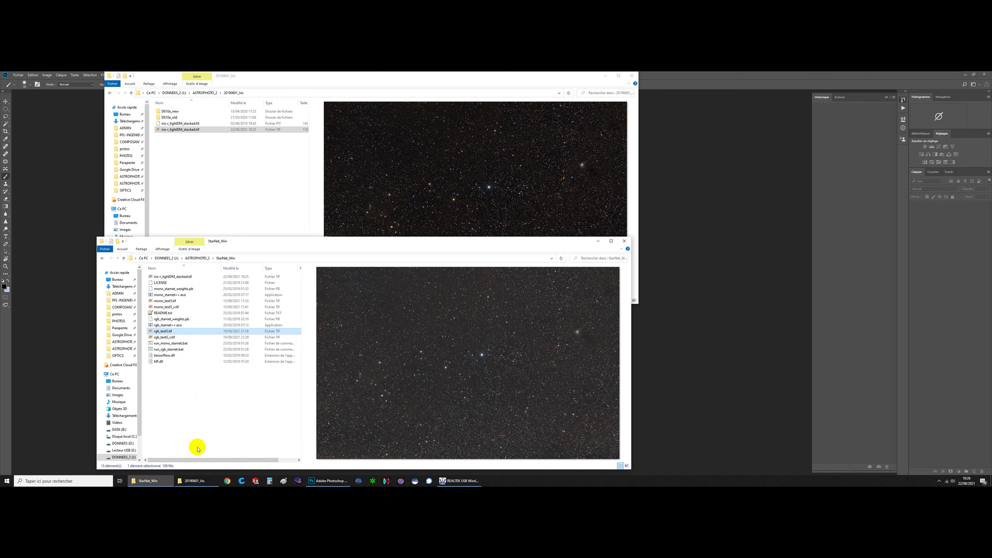
key("shift+Delete")
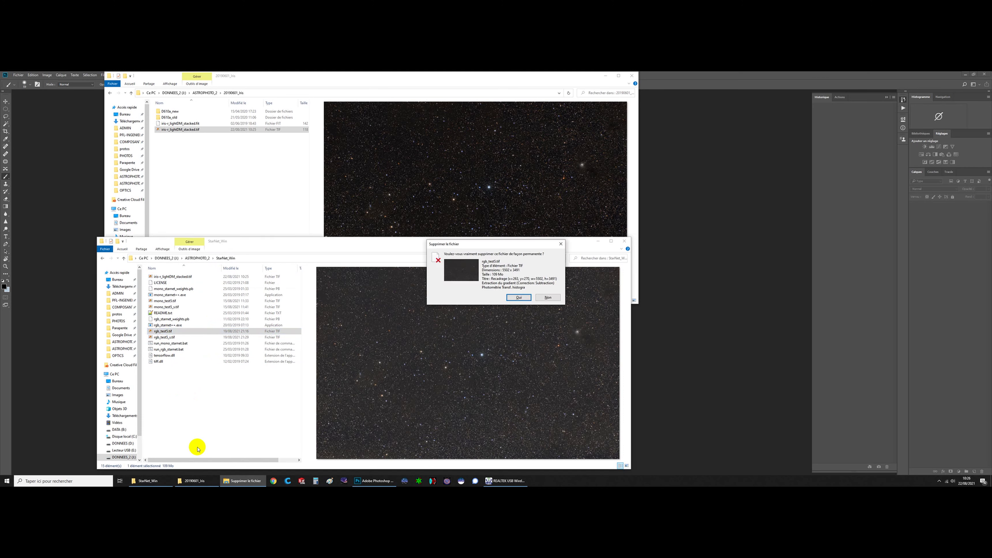
key("Return")
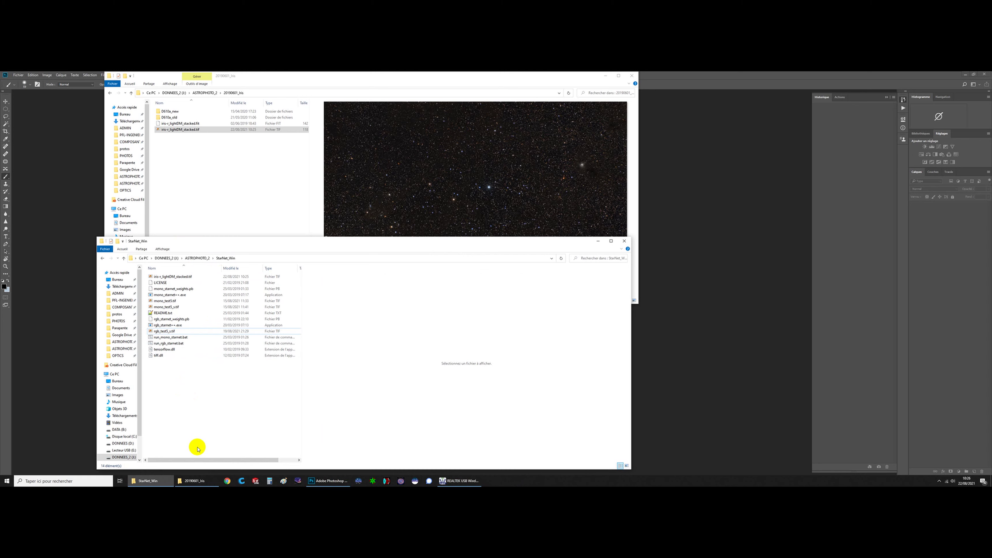
- Rename the copied stacked TIFF in the StarNet_Win folder to rgb_test5.tif
left_click(172, 277)
left_click(173, 277)
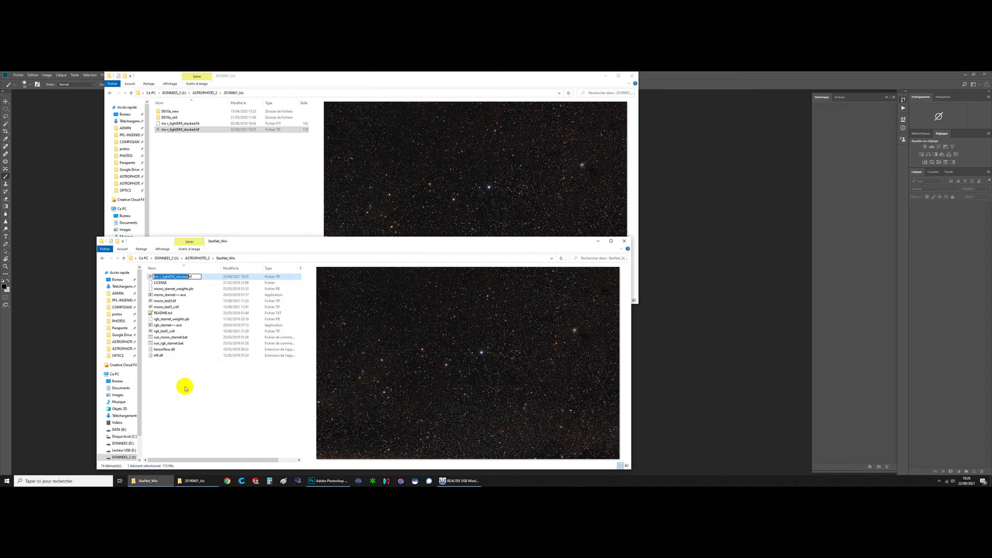
type("r")
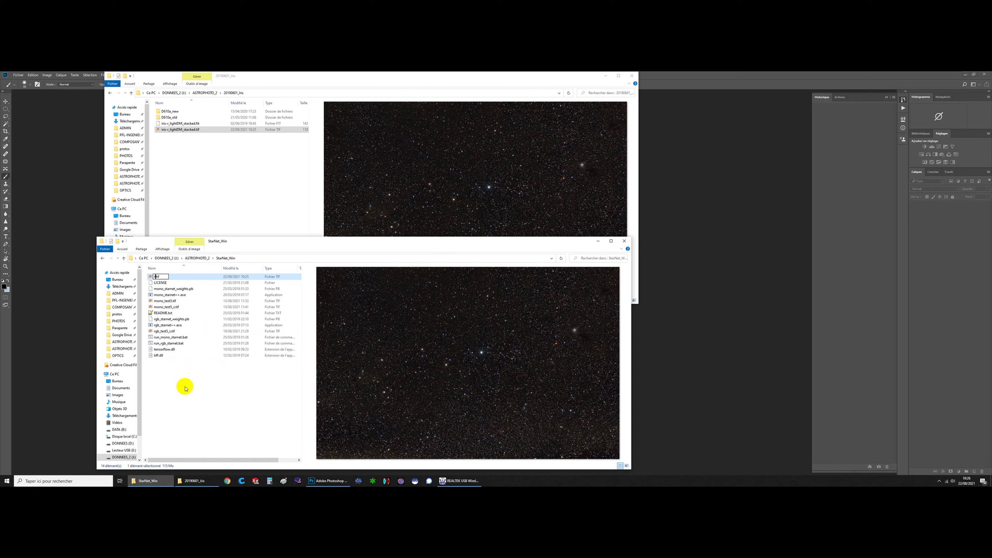
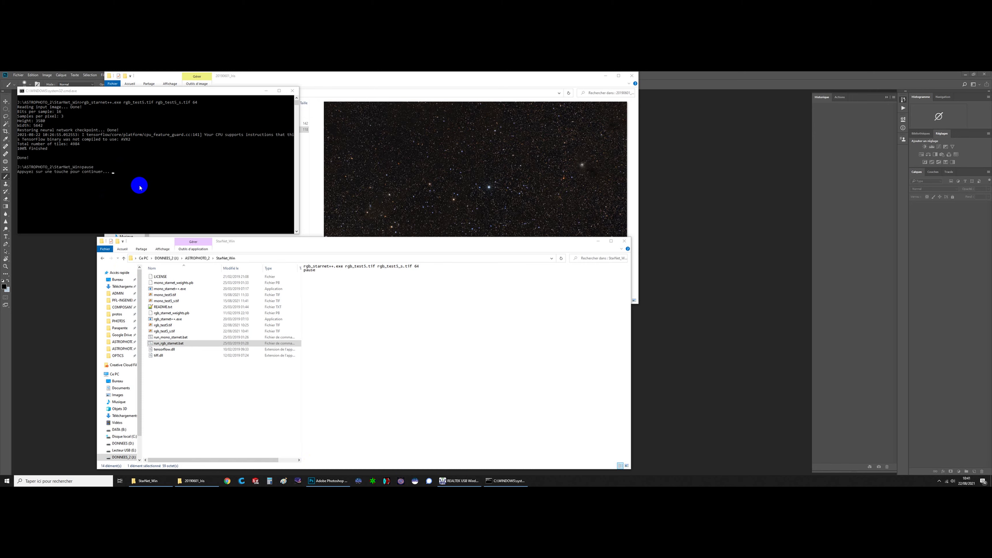
- Dismiss the finished StarNet console and examine the nebulosity in the starless rgb_test5_s.tif at close range in the photo viewer
left_click(217, 89)
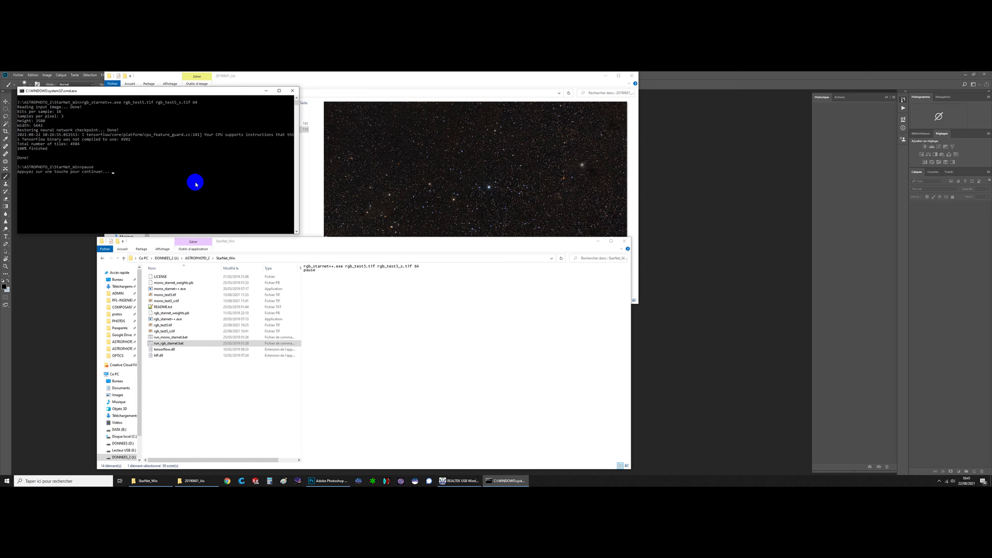
key("Return")
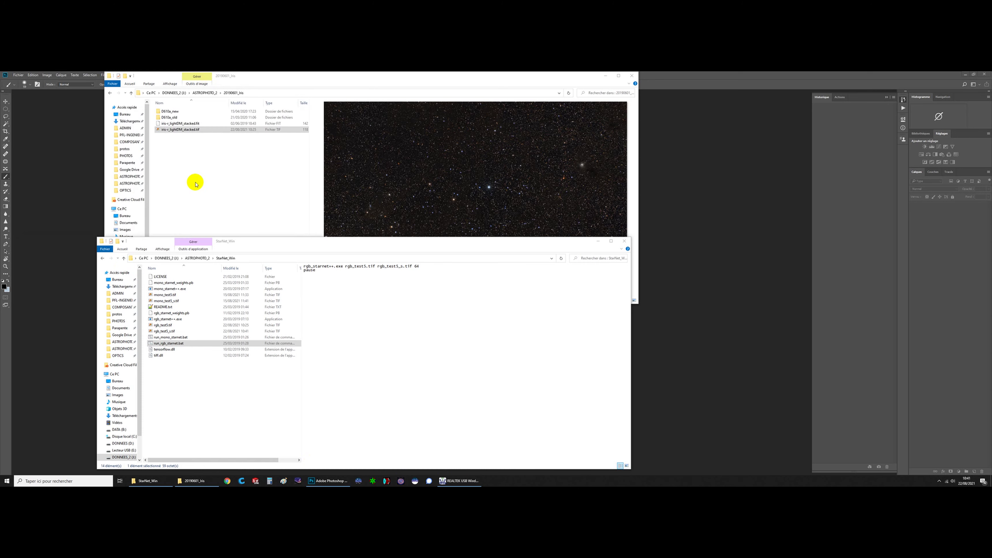
left_click(169, 332)
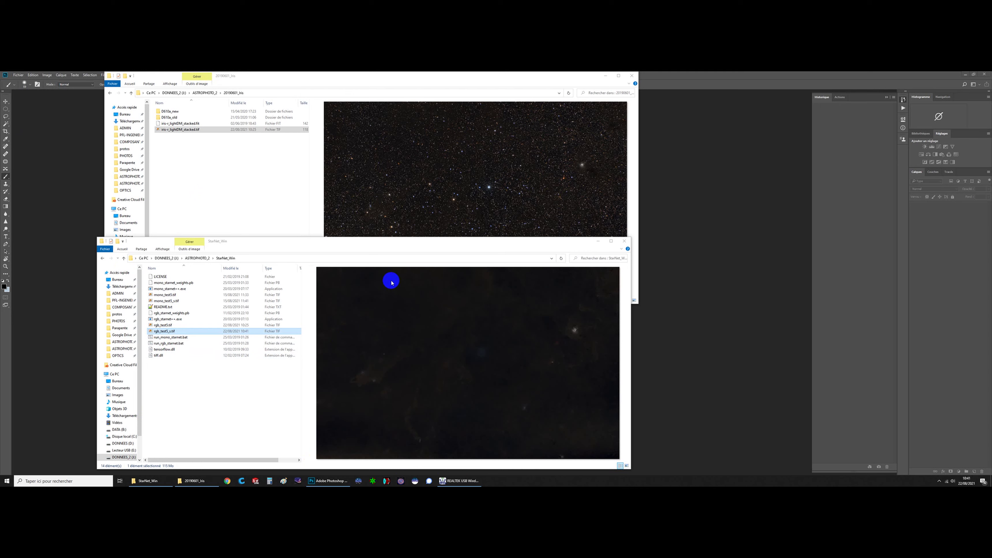
double_click(168, 332)
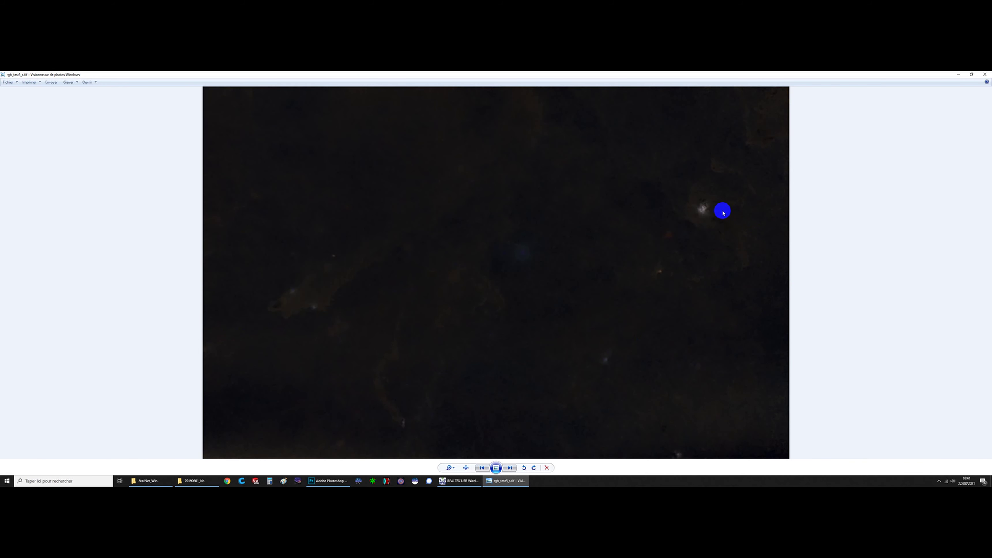
scroll(737, 217, "up", 1)
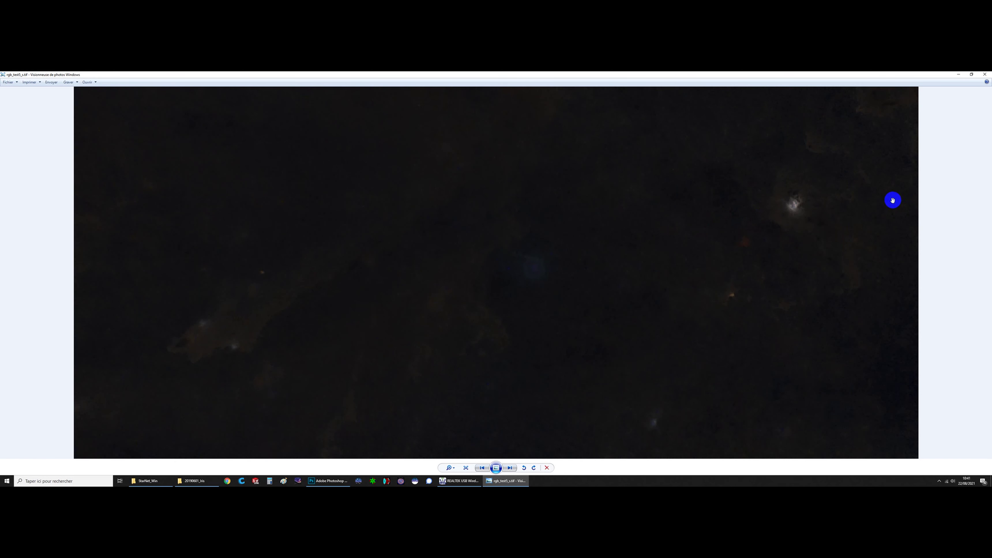
scroll(892, 201, "up", 1)
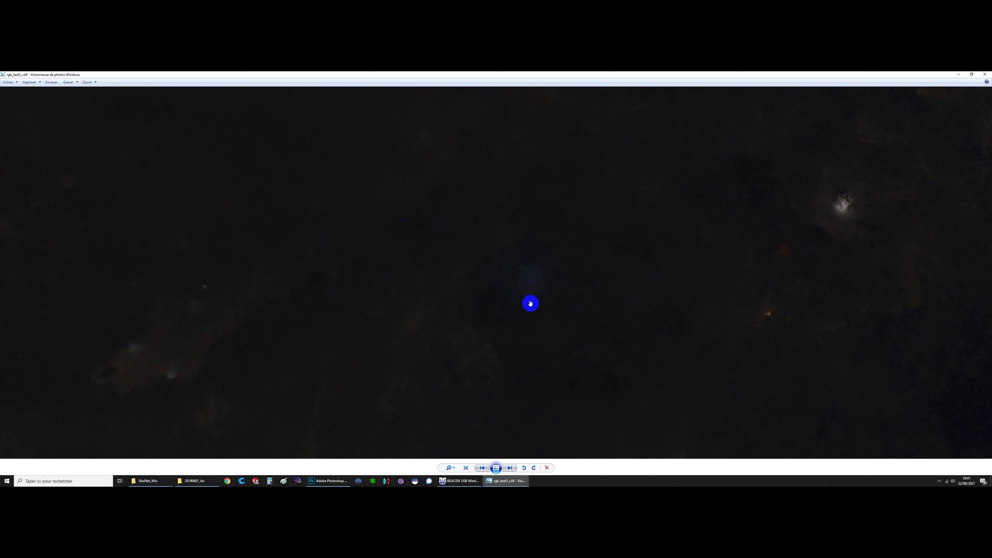
left_click_drag(552, 278, 580, 236)
left_click_drag(340, 343, 478, 304)
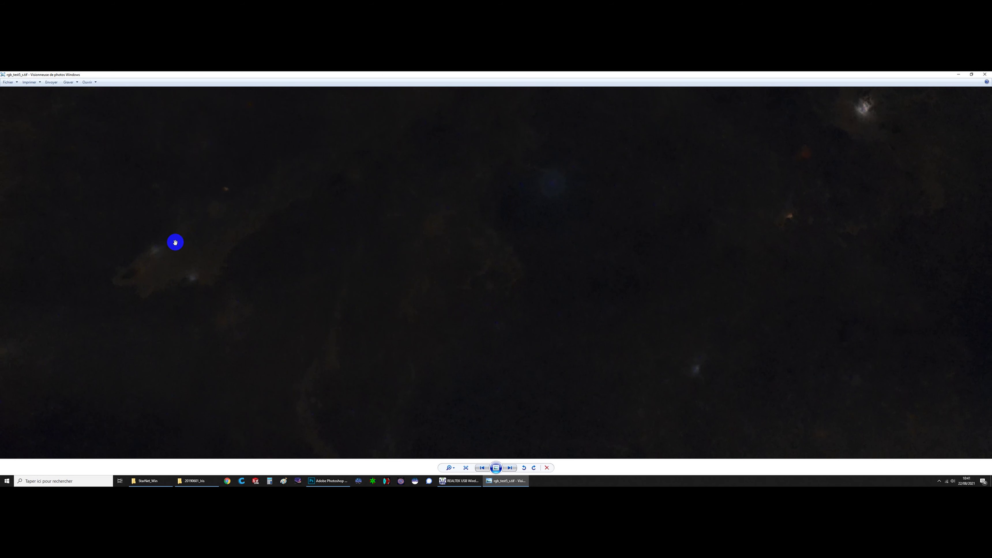
left_click(985, 74)
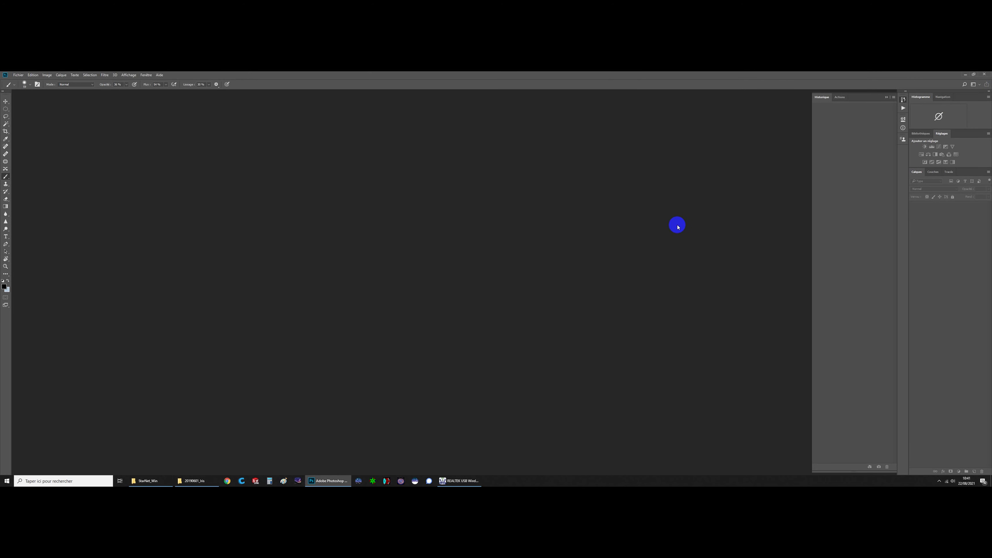
- Switch to Photoshop and open the stacked TIFF from the 20190601_Iris folder
left_click(678, 225)
left_click(18, 75)
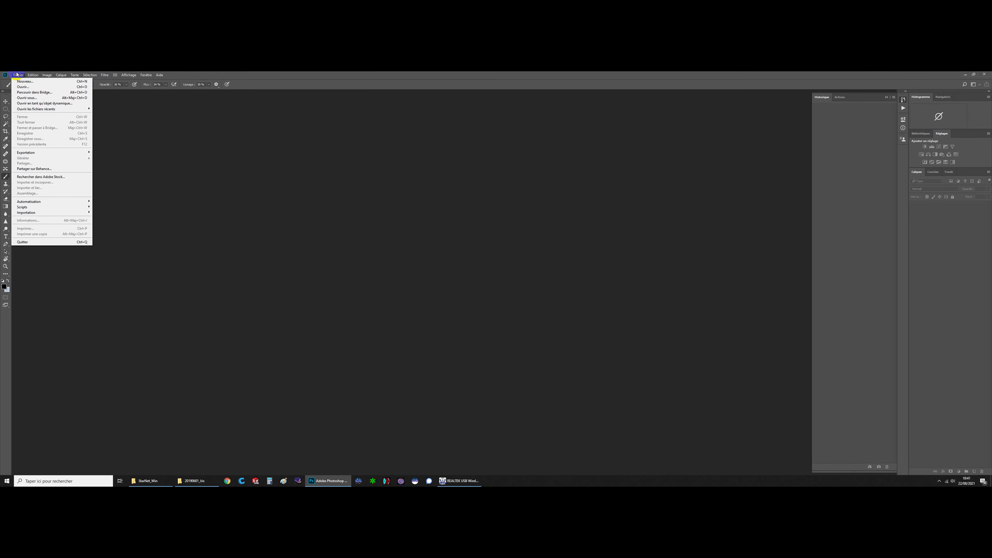
left_click(22, 86)
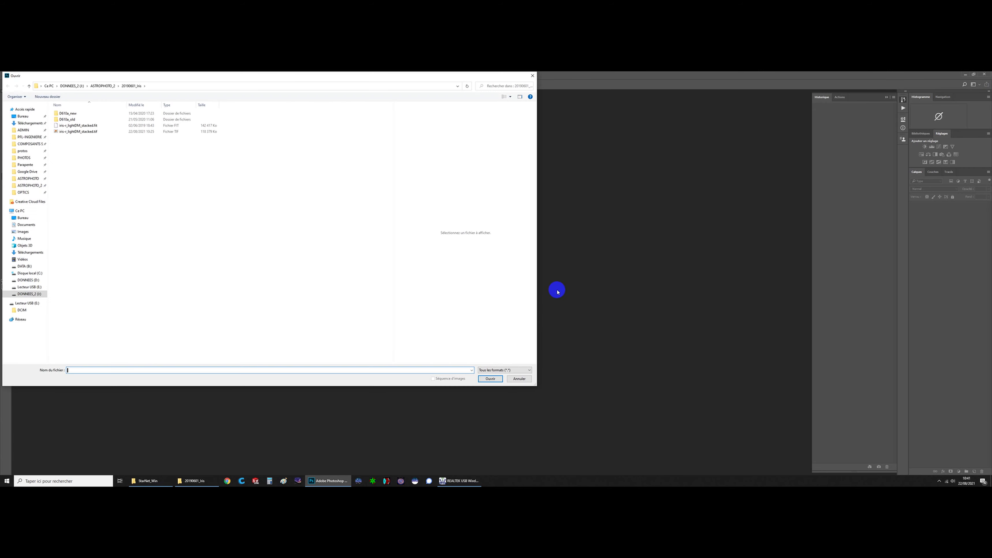
left_click(77, 132)
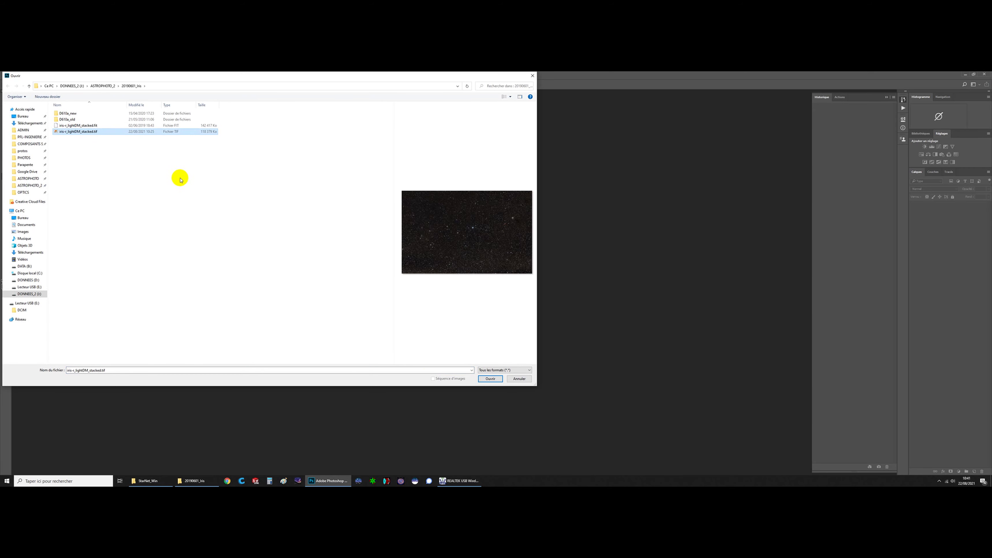
left_click(491, 378)
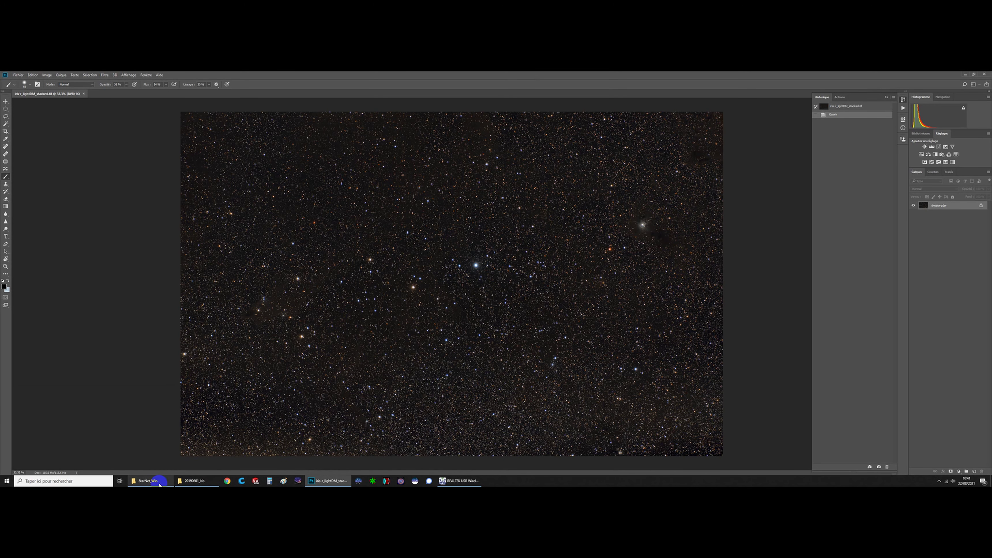
- Open the starless rgb_test5_s.tif from the StarNet_Win folder in Adobe Photoshop CC
left_click(147, 481)
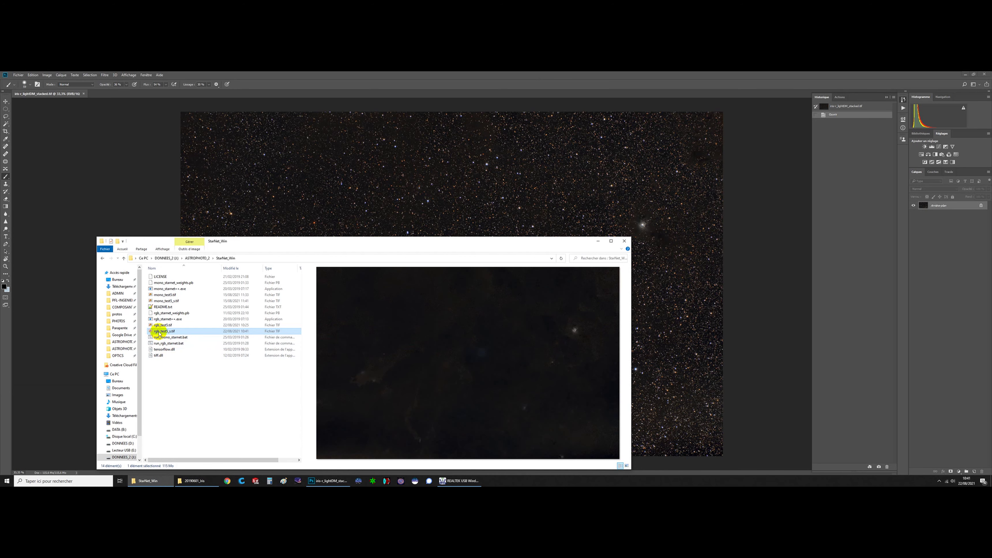
right_click(159, 333)
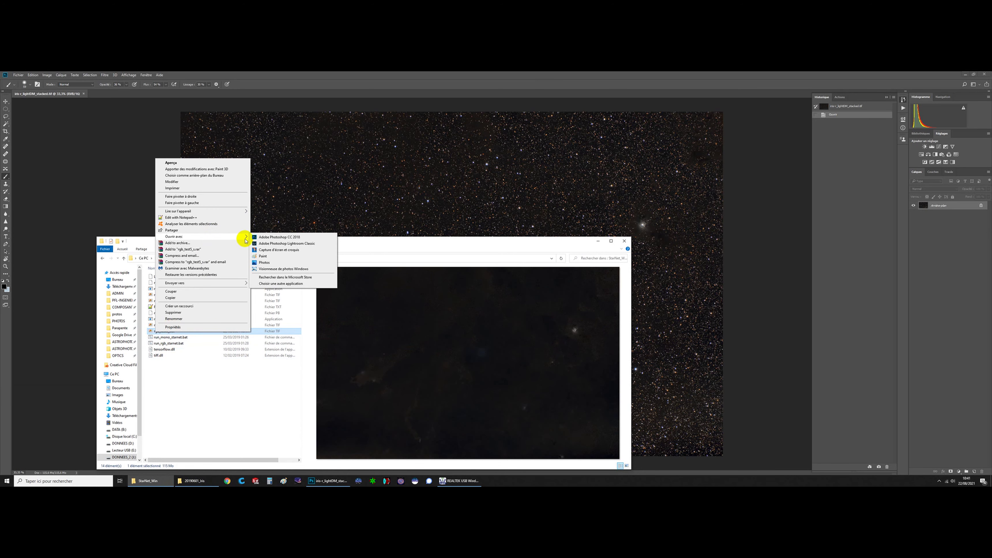
left_click(261, 237)
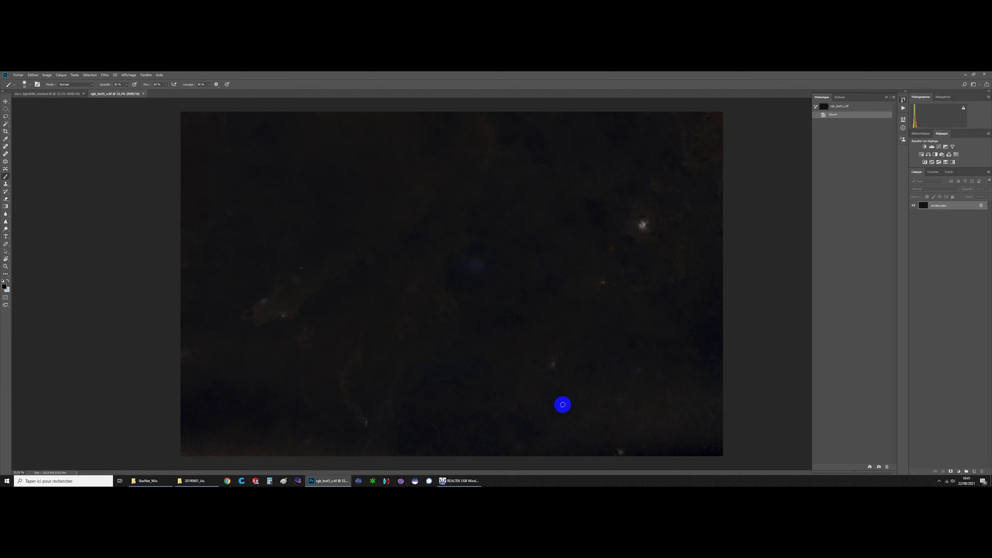
- Inspect the star colours in the original stacked image and open its lens corrections in the Camera Raw filter
left_click(61, 95)
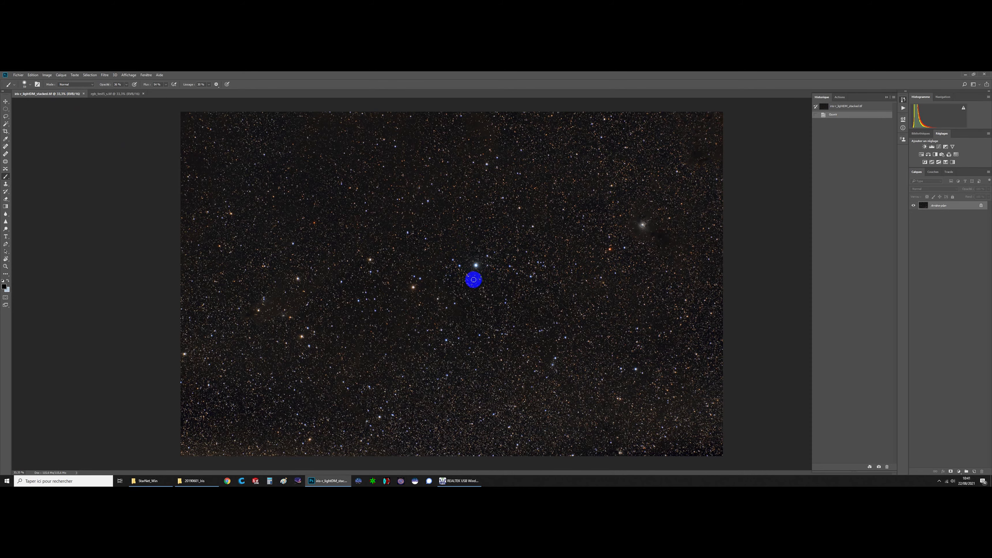
scroll(474, 280, "up", 5)
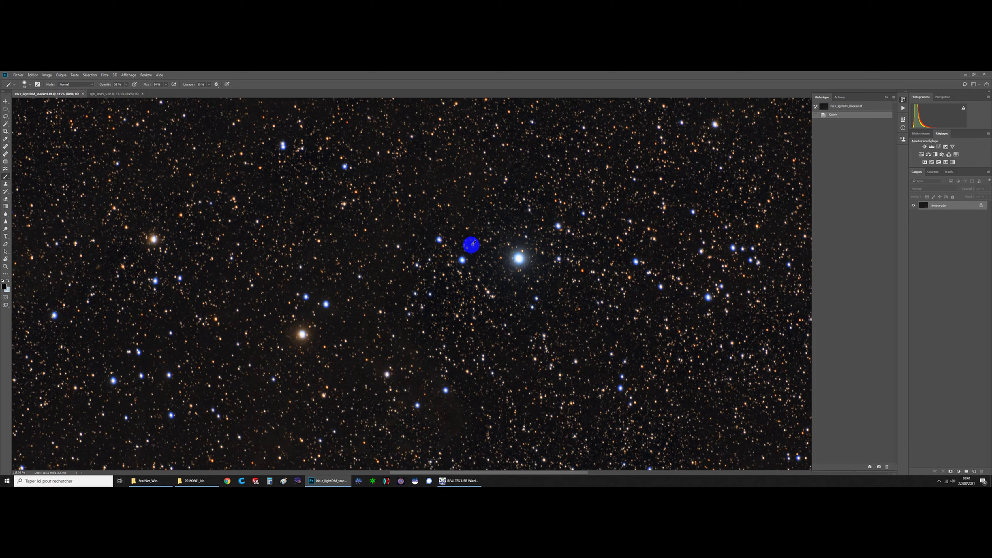
scroll(472, 245, "up", 2)
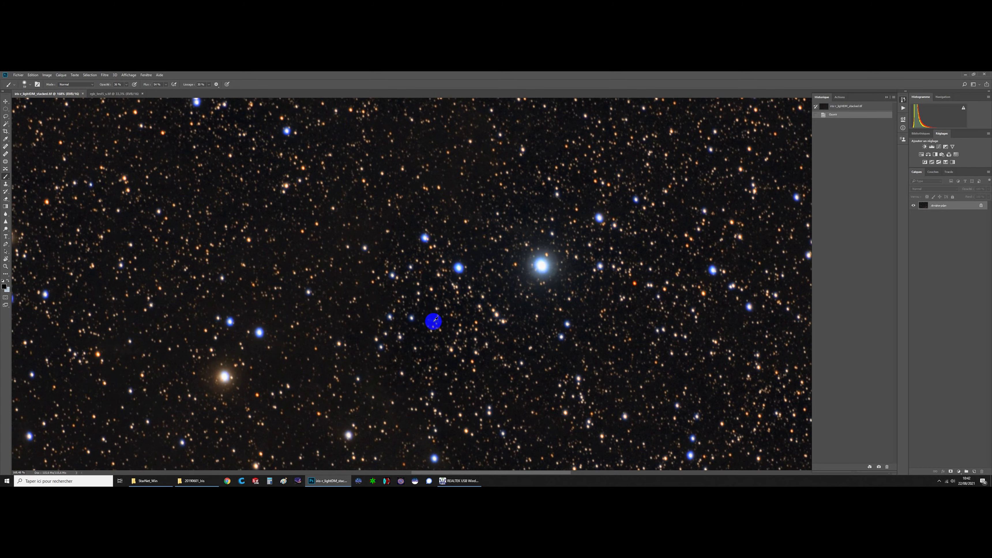
scroll(435, 320, "down", 6)
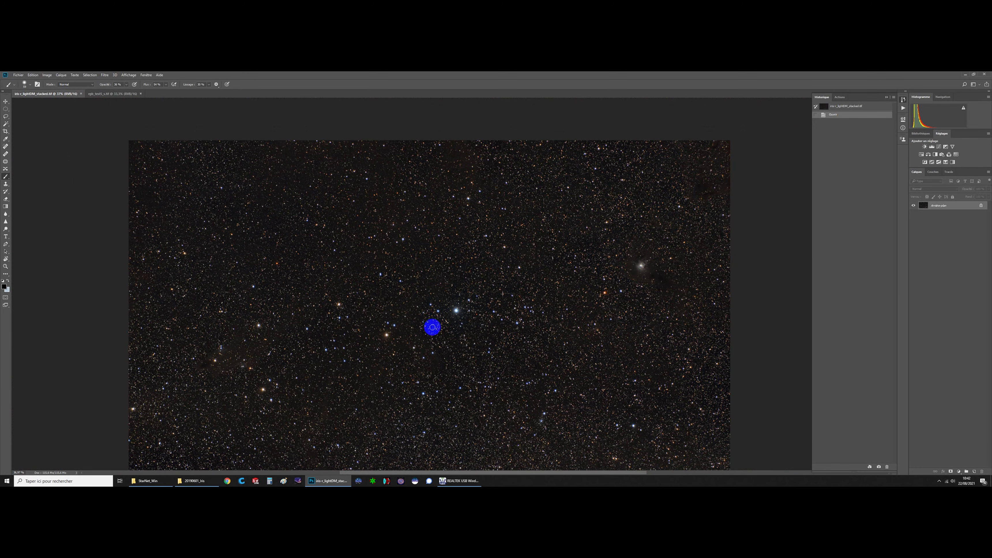
left_click(104, 75)
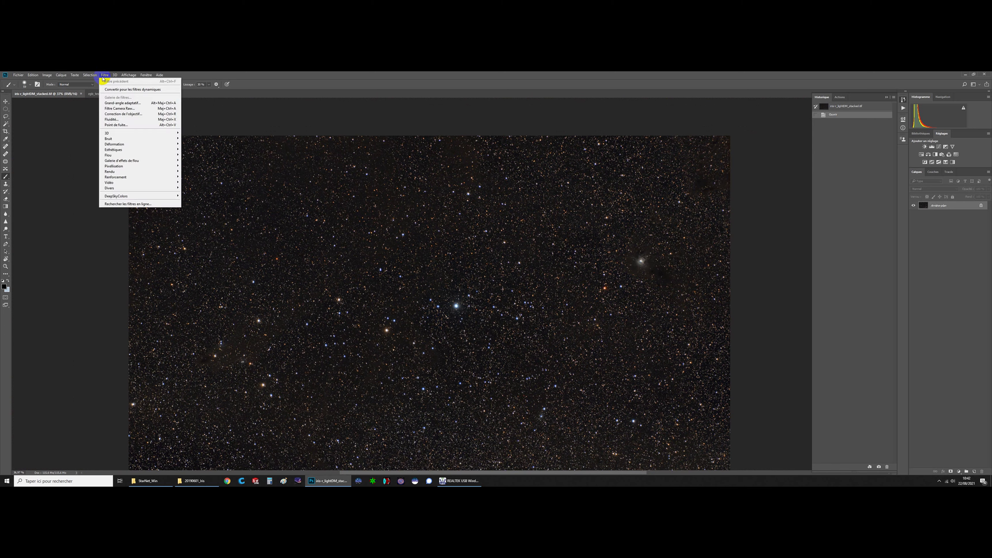
left_click(119, 109)
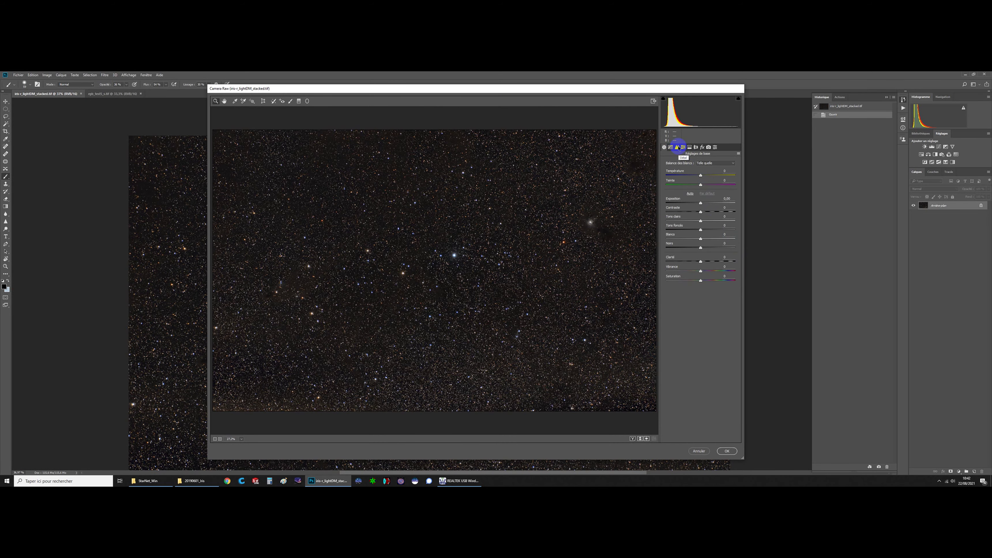
left_click(696, 148)
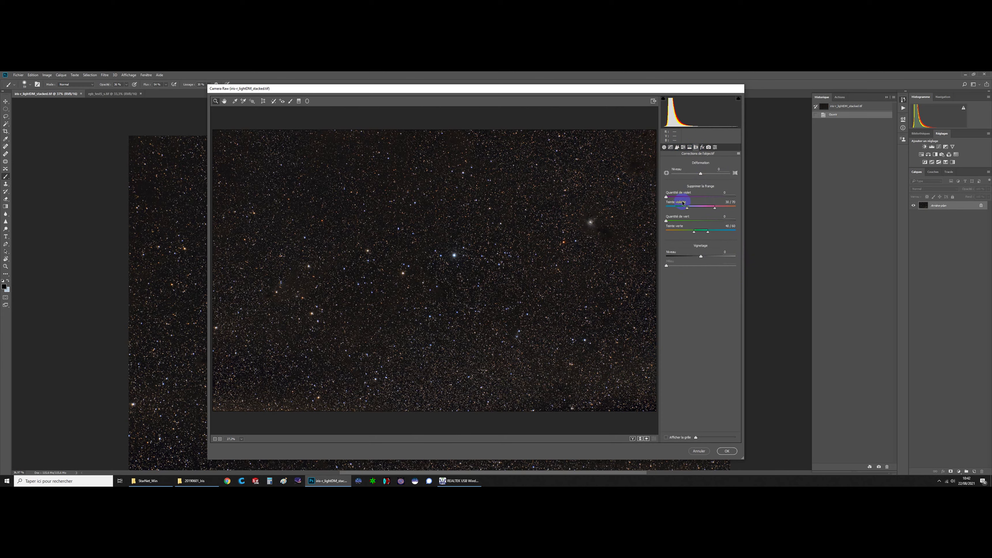
- Set the purple defringe amount to 4 and the purple hue range to 14/48, checking the blue stars and the nebula
left_click_drag(464, 270, 527, 260)
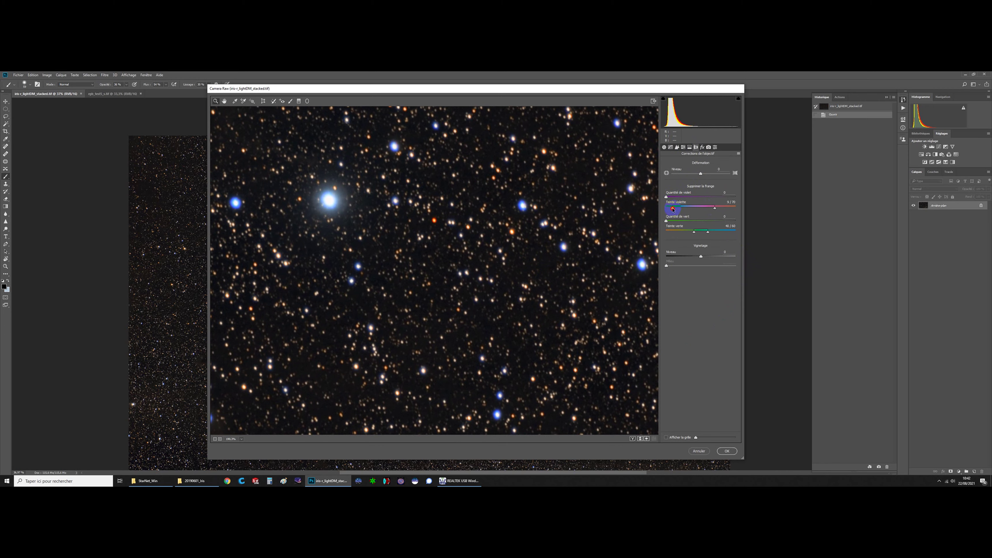
left_click_drag(678, 209, 677, 208)
left_click_drag(666, 209, 663, 208)
left_click_drag(604, 219, 567, 230)
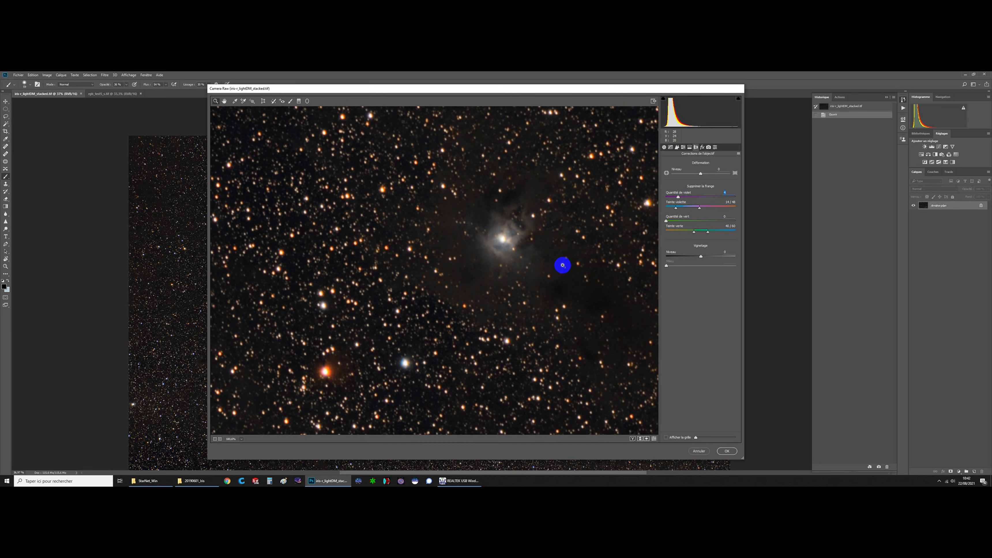
left_click_drag(563, 264, 556, 266)
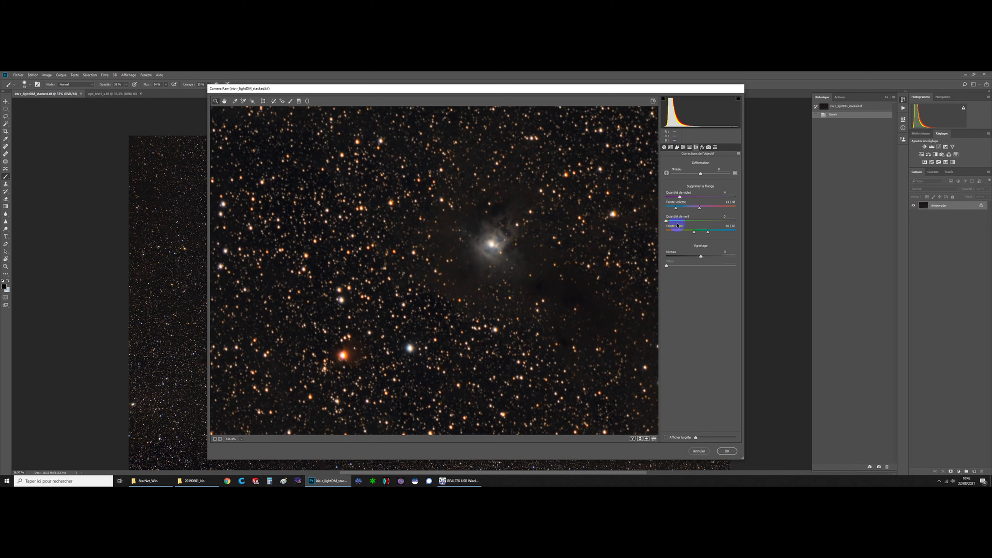
- Narrow the purple hue range to 14/40, compare before and after, and apply the Camera Raw filter
mouse_move(705, 210)
left_mouse_down()
mouse_move(736, 213)
mouse_move(690, 213)
left_mouse_up()
scroll(465, 313, "down", 5)
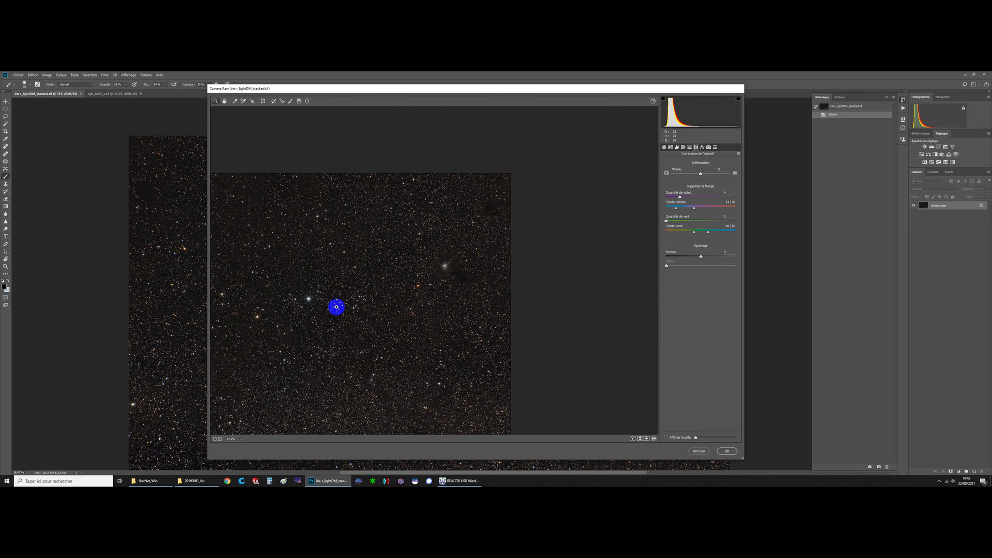
scroll(297, 307, "up", 3)
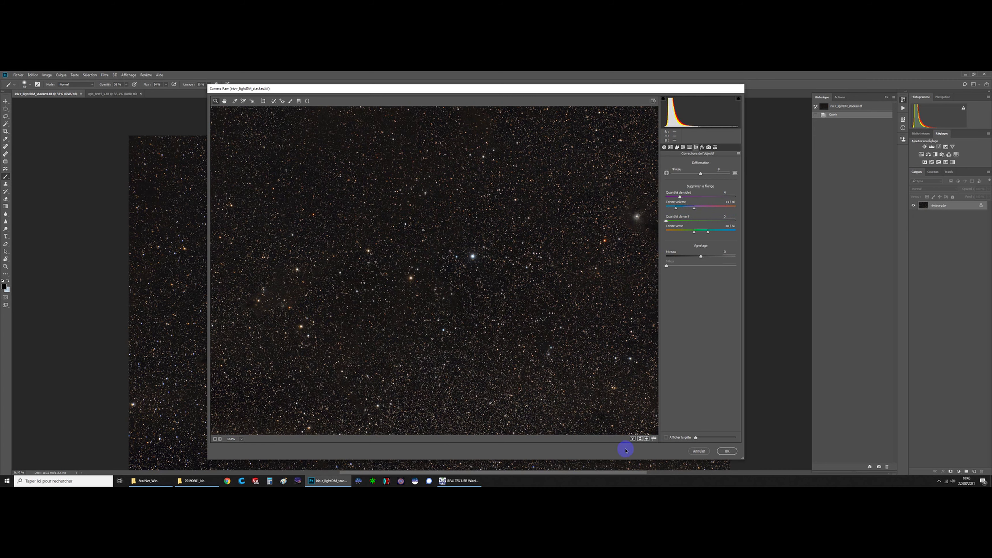
left_click(641, 439)
left_click(720, 450)
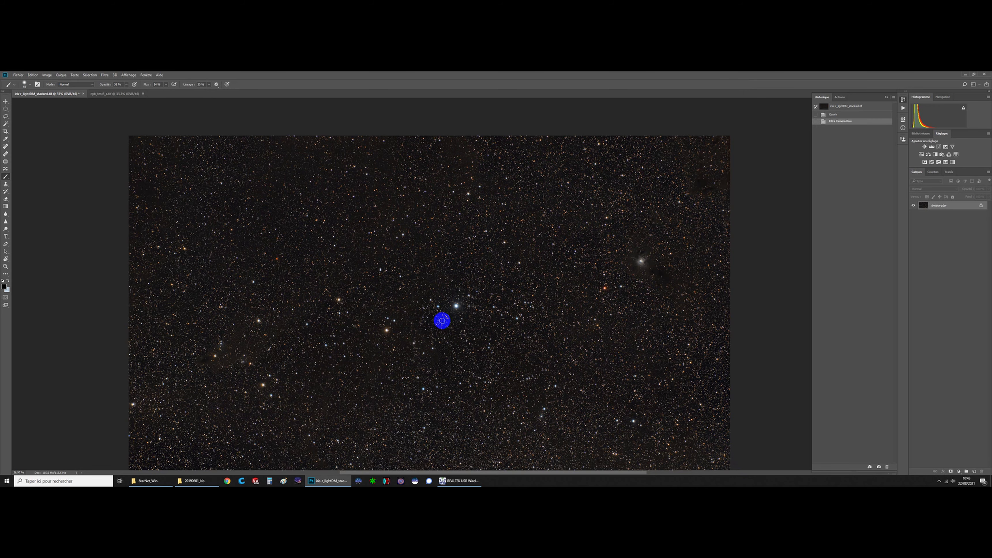
scroll(453, 335, "down", 1)
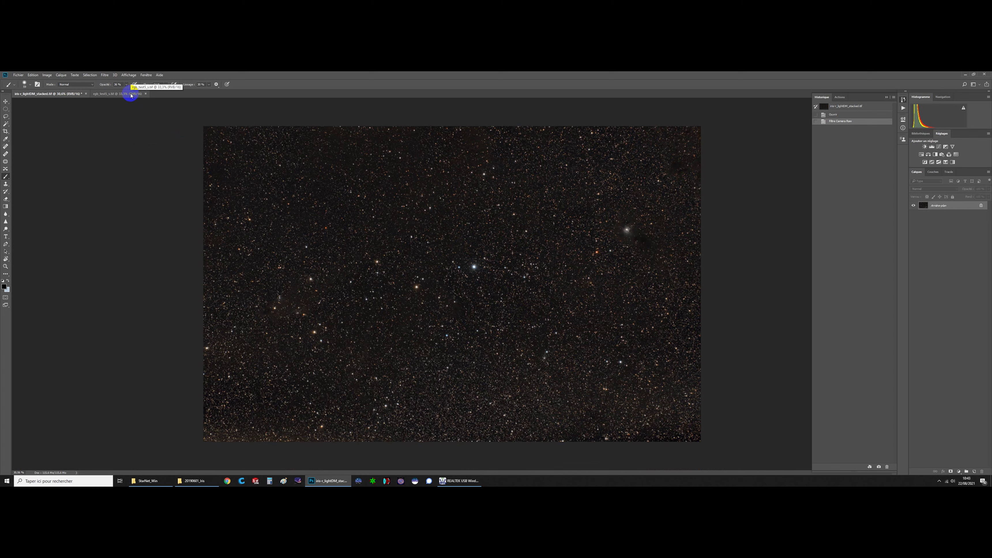
- Slightly reduce the clarity of the stacked star image with the Camera Raw filter, check the stars, and apply it
left_click(104, 76)
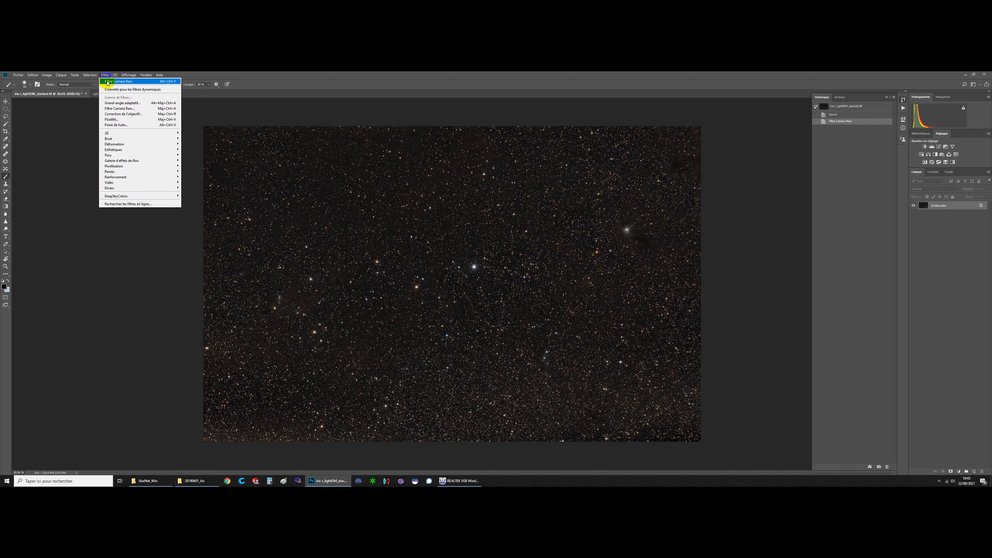
left_click(115, 104)
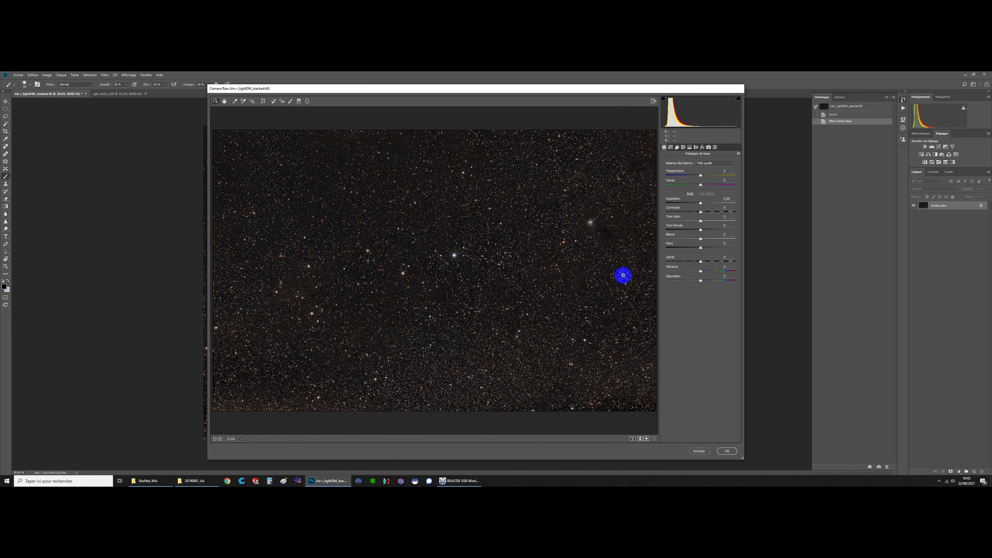
left_click(443, 370)
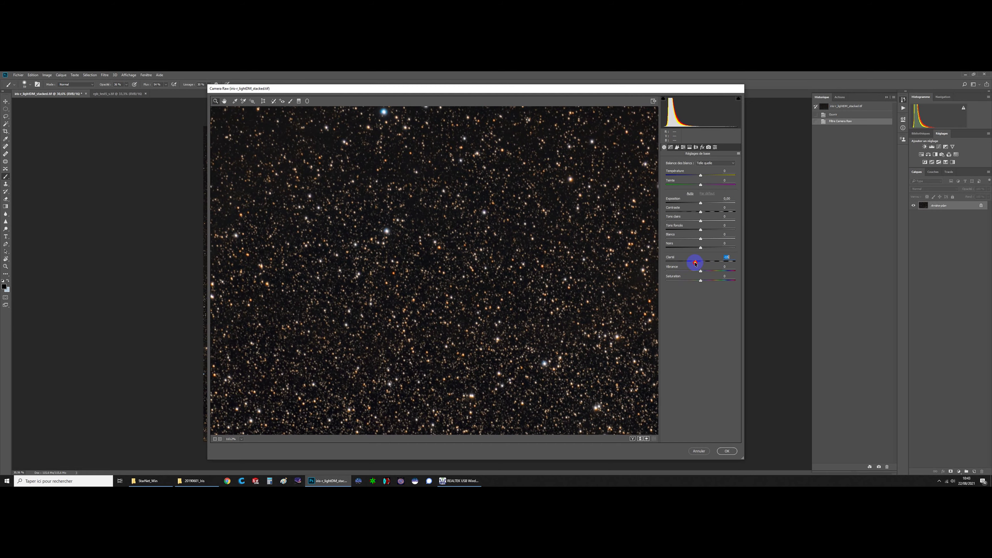
left_click(560, 273, "alt")
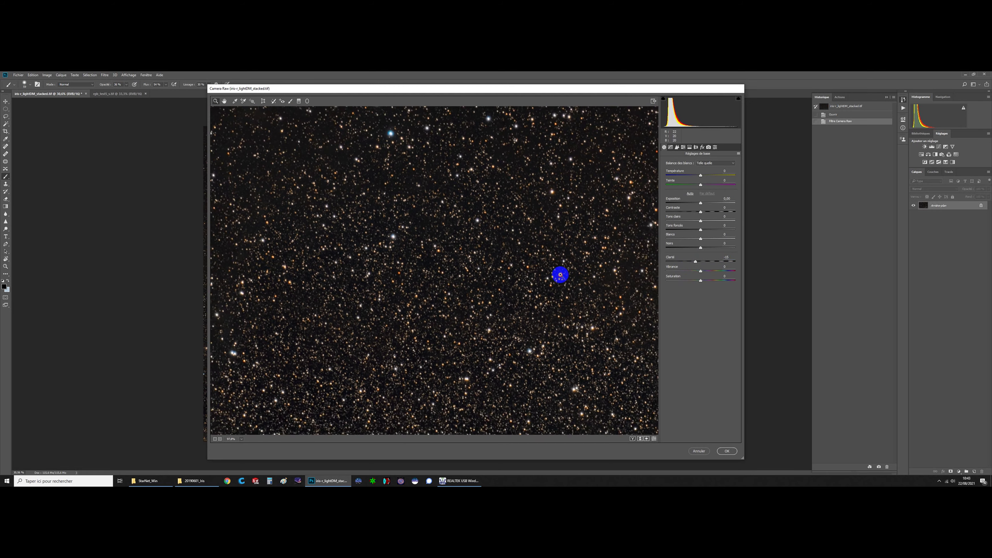
left_click(539, 270, "alt")
left_click(525, 266, "alt")
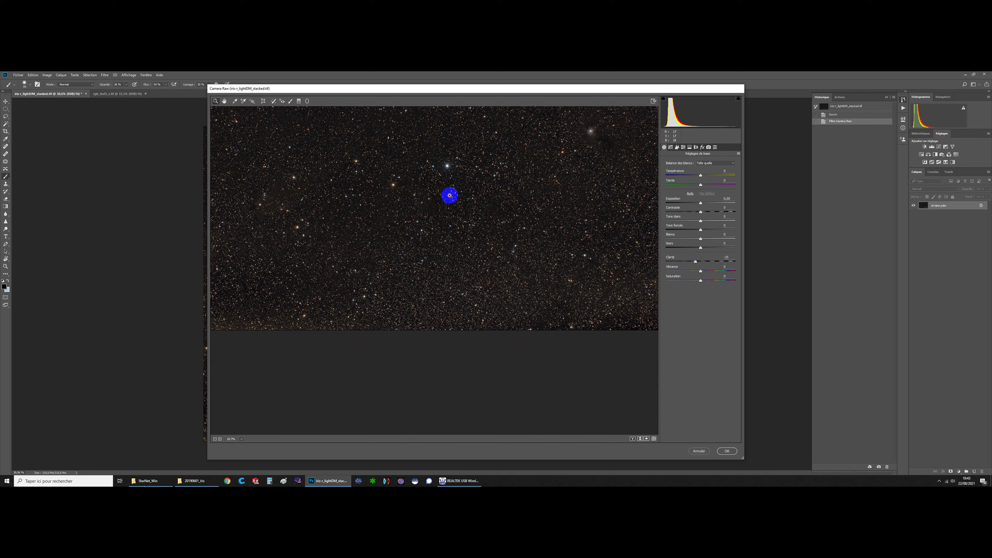
left_click(732, 450)
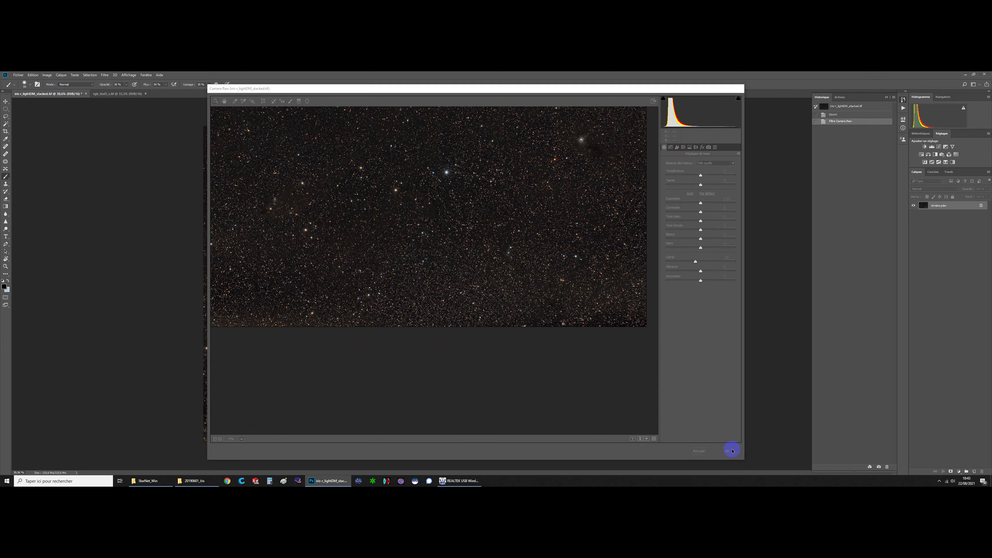
- Open the starless rgb_test5_s.tif in the Camera Raw filter and raise exposure, contrast and vibrance, with highlights -100, whites -52 and clarity +57
left_click(116, 94)
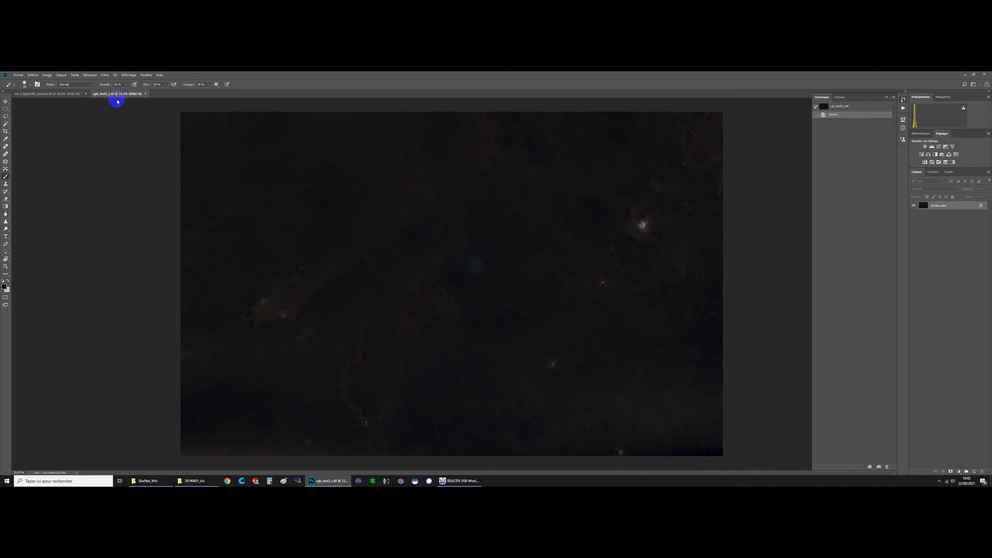
left_click(104, 75)
left_click(116, 106)
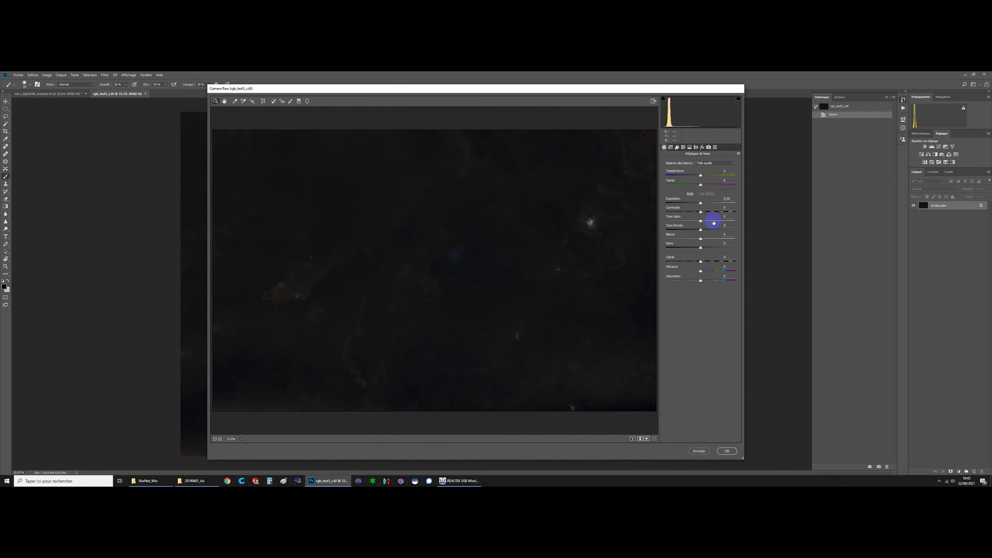
left_click_drag(700, 203, 727, 203)
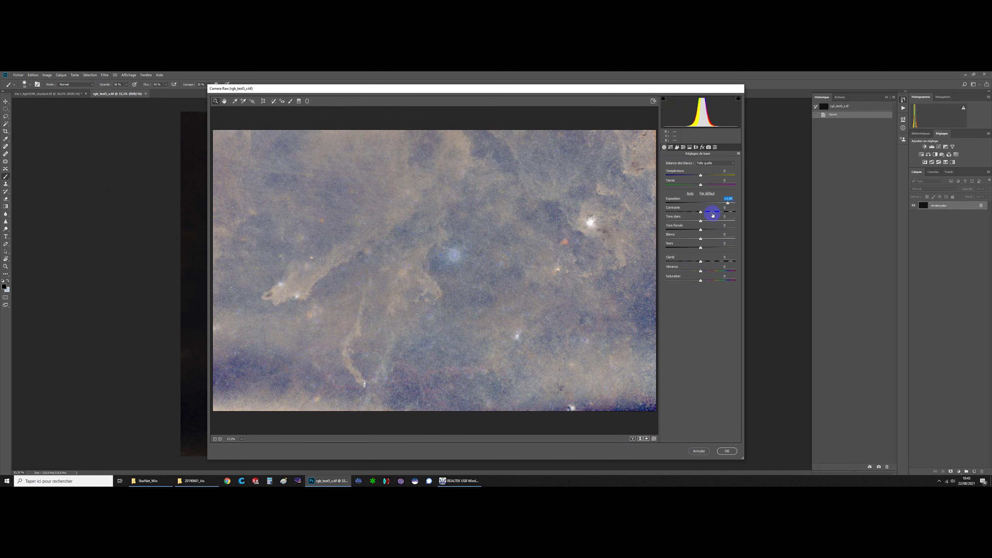
left_click_drag(703, 212, 711, 272)
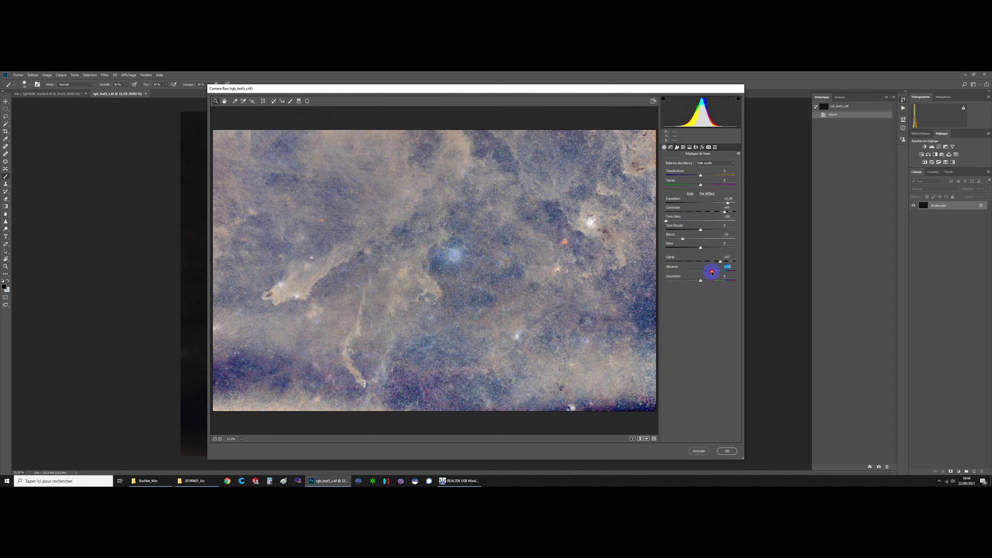
- Warm the starless image's white balance to temperature +4 with a slight magenta tint, and reduce the exposure to about +2.8
left_click(700, 179)
left_click_drag(700, 176, 702, 177)
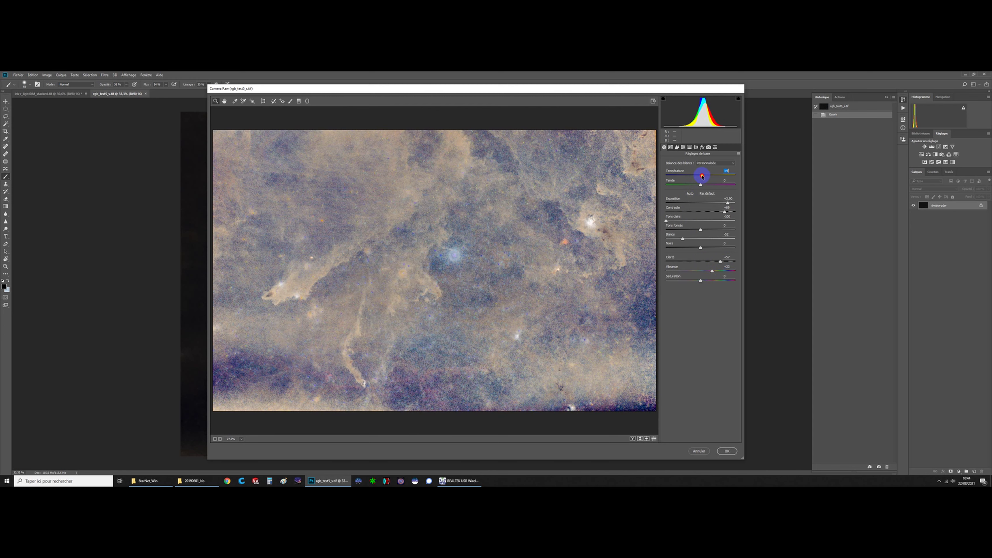
left_click_drag(700, 186, 697, 187)
left_click(718, 203)
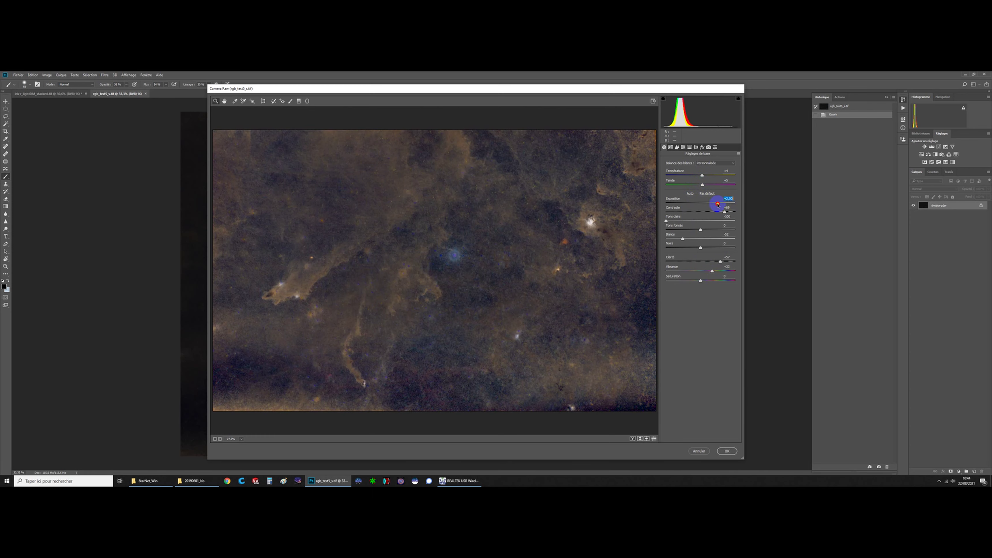
left_click_drag(718, 204, 719, 204)
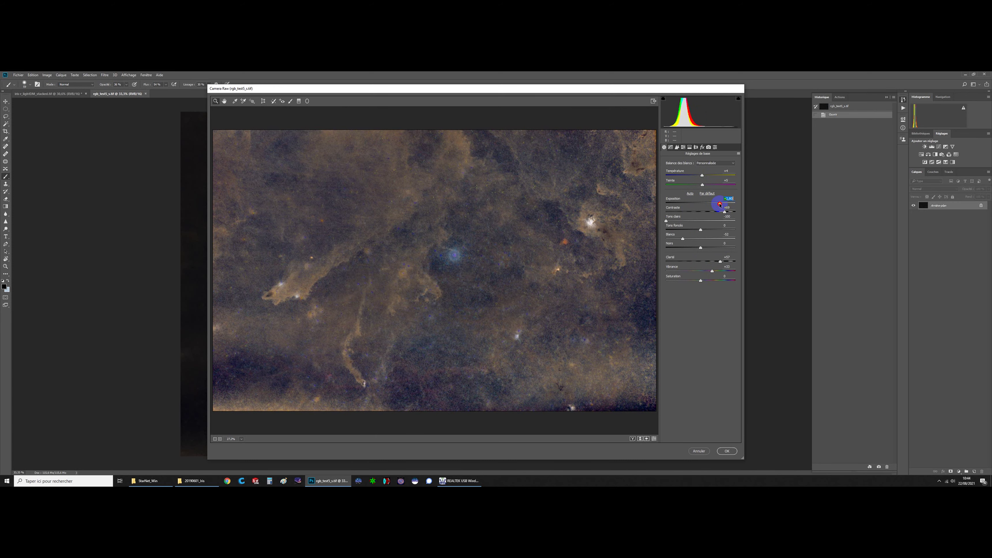
- Lower the vibrance to about +16 and apply noise reduction with luminance about 21 and colour about 30, checking the blue star area
scroll(506, 275, "up", 5)
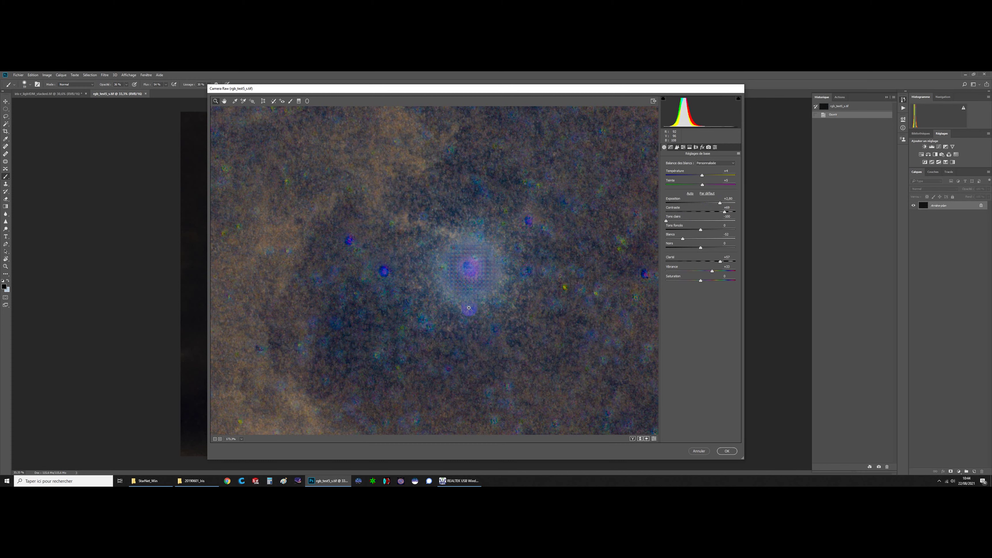
left_click_drag(712, 272, 703, 273)
left_click(677, 148)
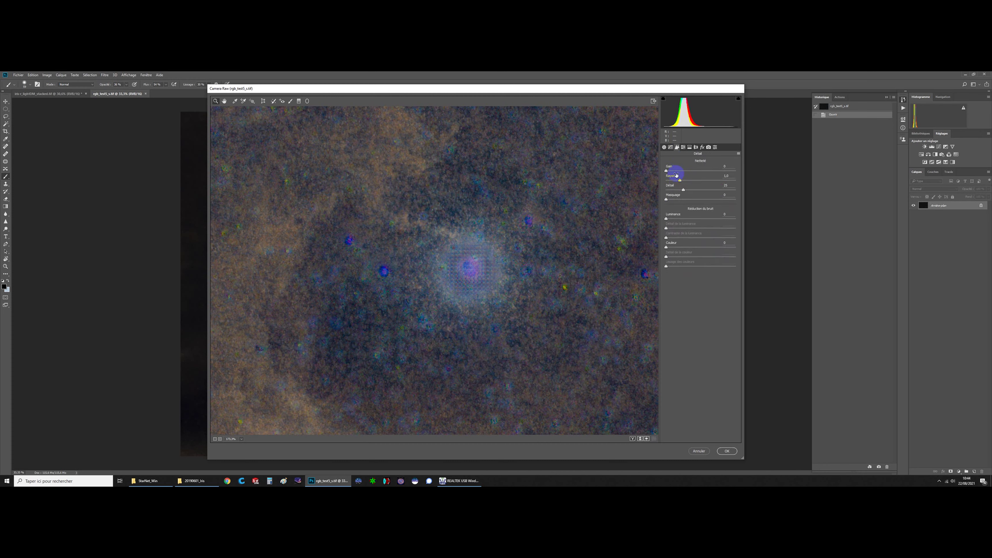
left_click(680, 219)
left_click(687, 248)
left_click(405, 269)
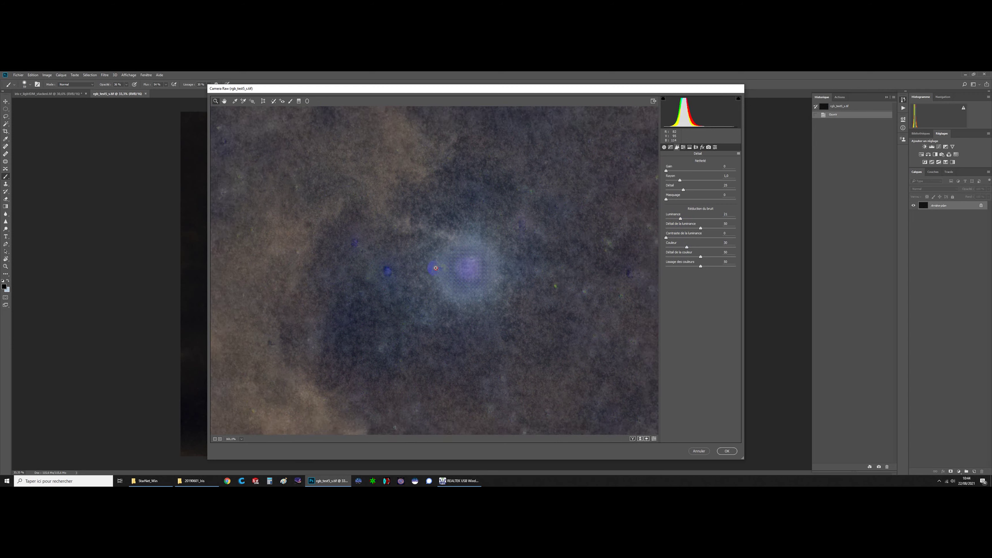
left_click(406, 269, "alt")
left_click(328, 290, "alt")
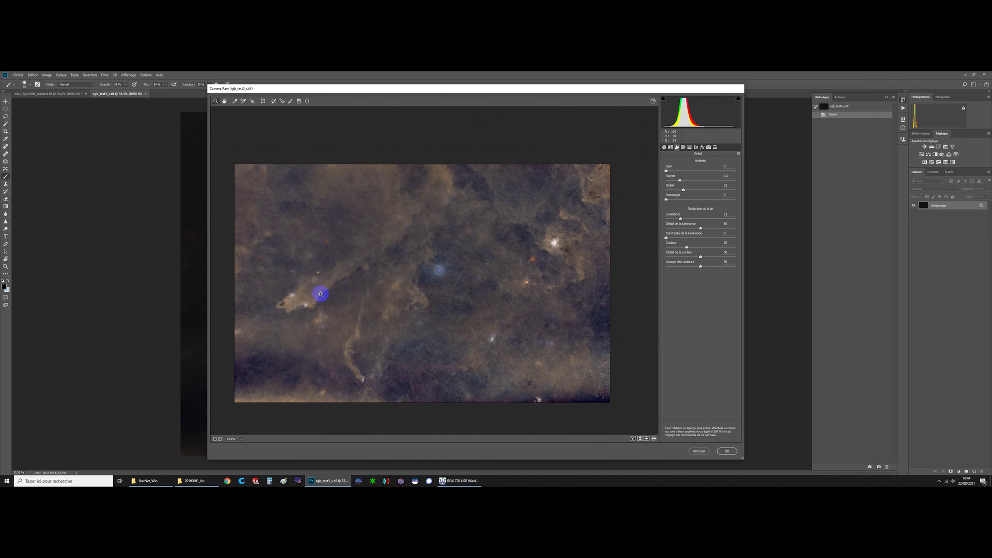
left_click(285, 301)
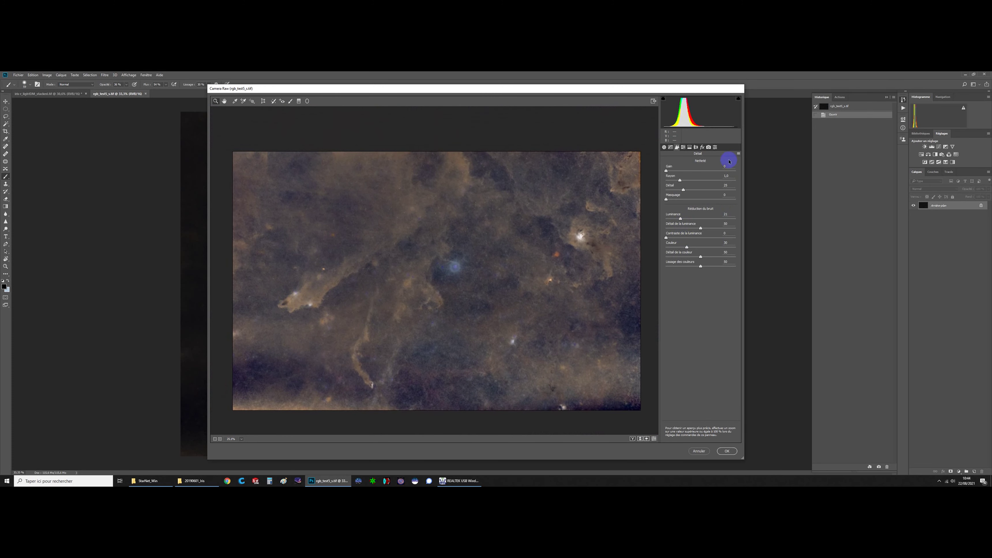
- Raise the saturation slightly and lower the clarity to about +40, examining the blue, red and bright nebula areas
left_click(663, 147)
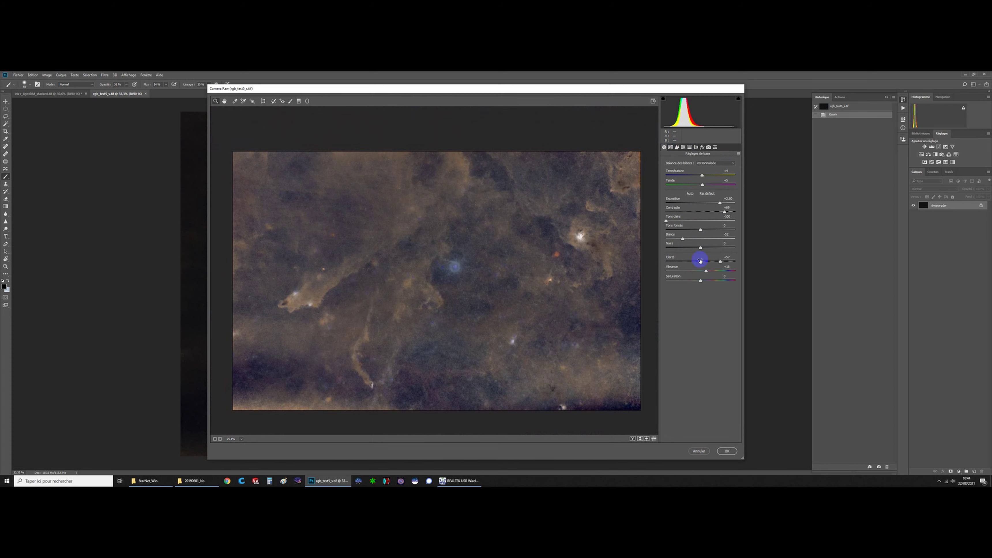
left_click_drag(703, 281, 703, 282)
left_click_drag(452, 263, 491, 264)
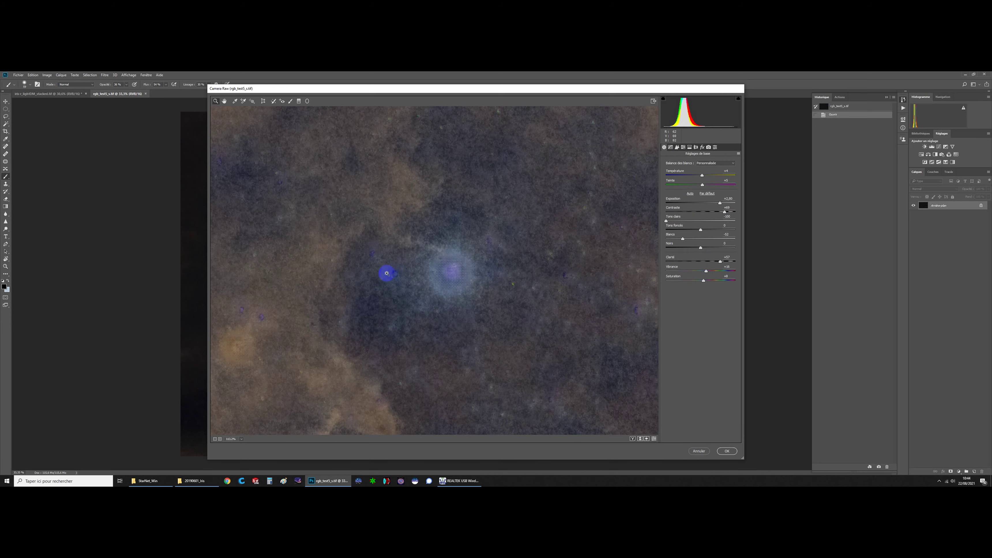
left_click_drag(537, 268, 514, 268)
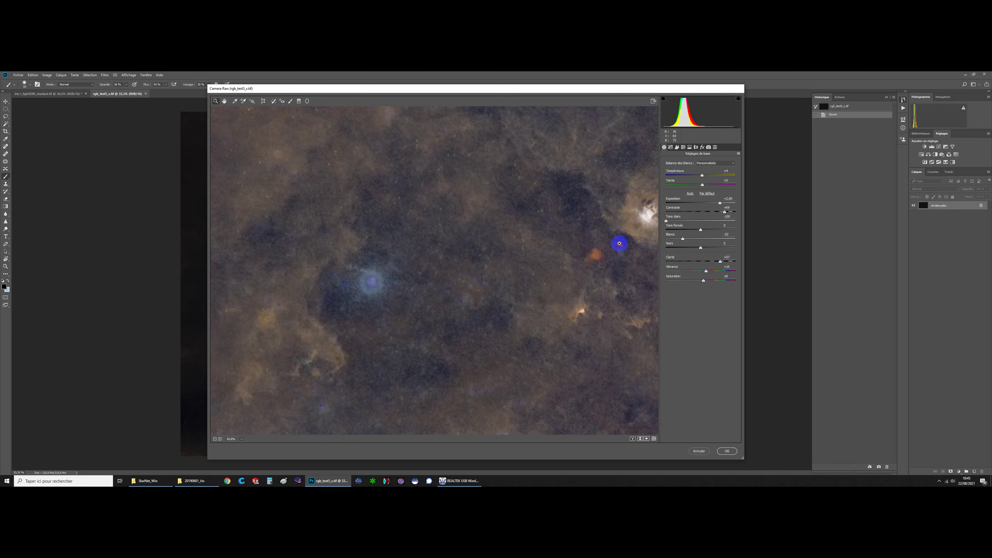
left_click_drag(619, 244, 638, 246)
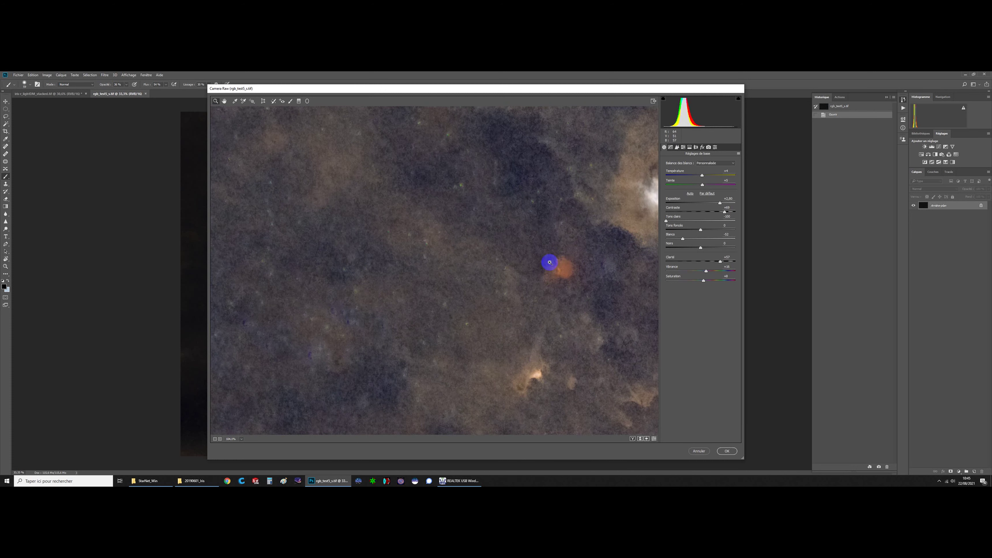
left_click_drag(549, 279, 421, 365)
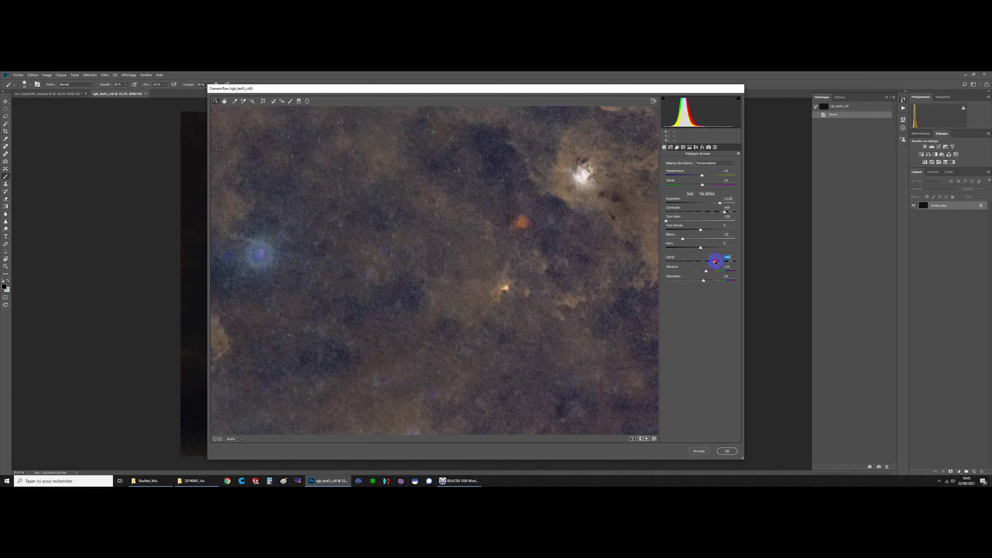
- Add some sharpening and increase the luminance noise reduction and luminance contrast, checking the nebula detail
left_click(676, 147)
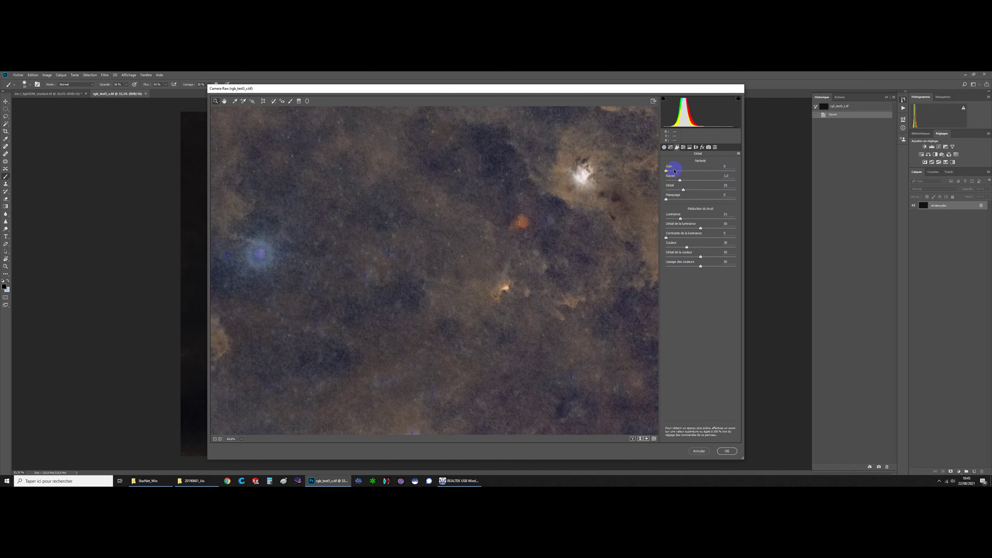
left_click(674, 170)
left_click_drag(682, 219, 695, 220)
left_click_drag(667, 237, 673, 238)
left_click_drag(604, 211, 537, 209)
- Set highlights to about -57, shadows +71, blacks +23 and exposure +2.15, lower the contrast, and check the whole starless image
left_click(664, 147)
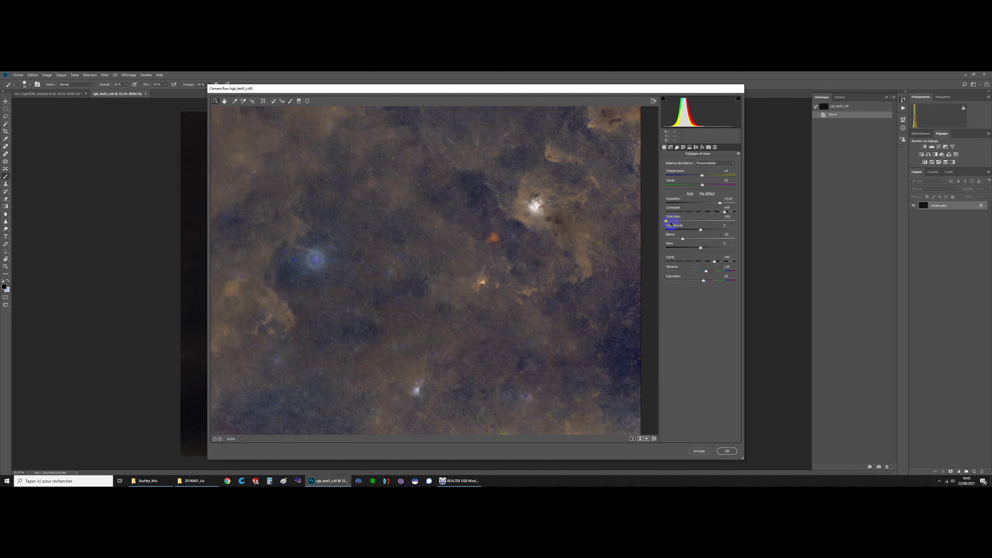
left_click_drag(671, 222, 718, 203)
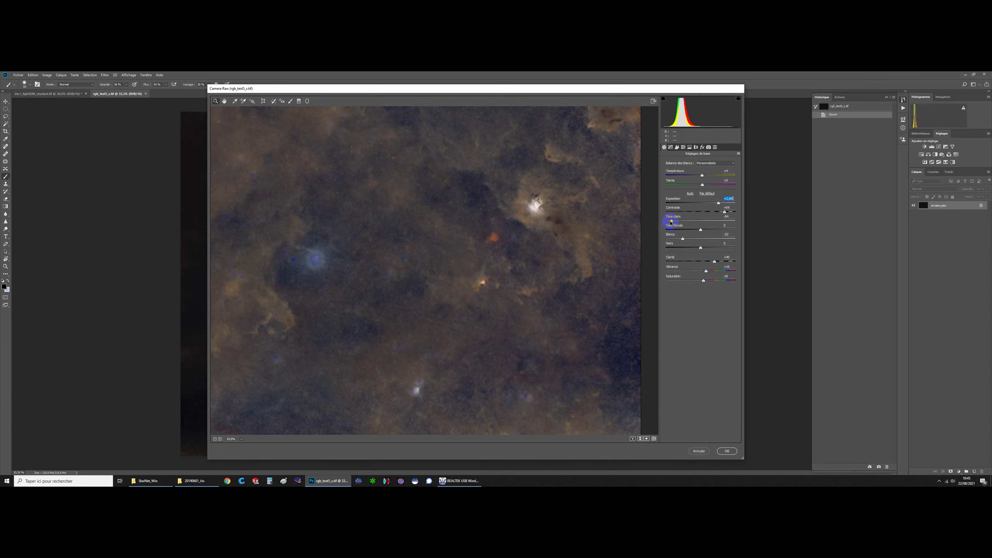
mouse_move(718, 203)
left_mouse_down()
mouse_move(710, 203)
mouse_move(729, 230)
mouse_move(721, 246)
mouse_move(681, 221)
mouse_move(714, 213)
left_mouse_up()
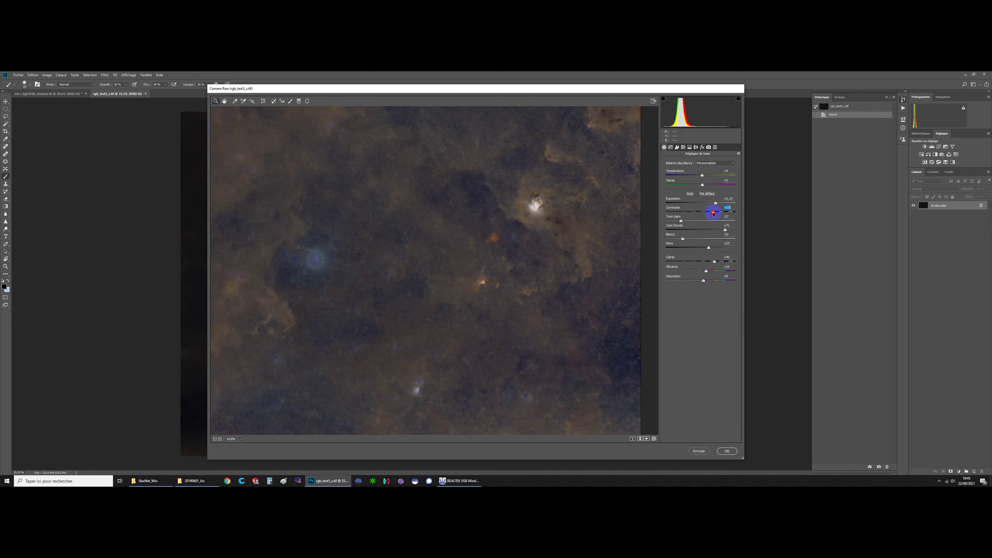
scroll(496, 259, "down", 3)
scroll(328, 288, "up", 2)
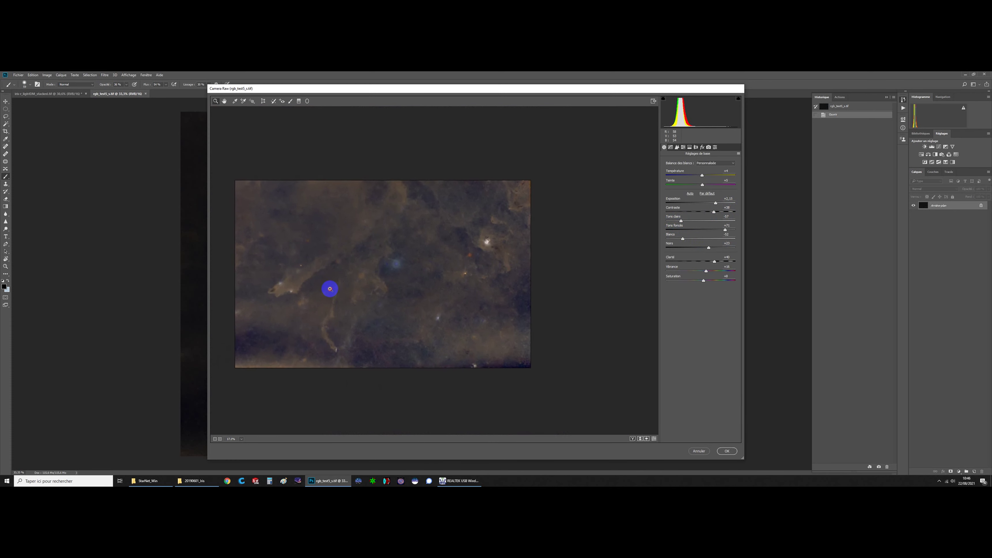
scroll(350, 299, "up", 1)
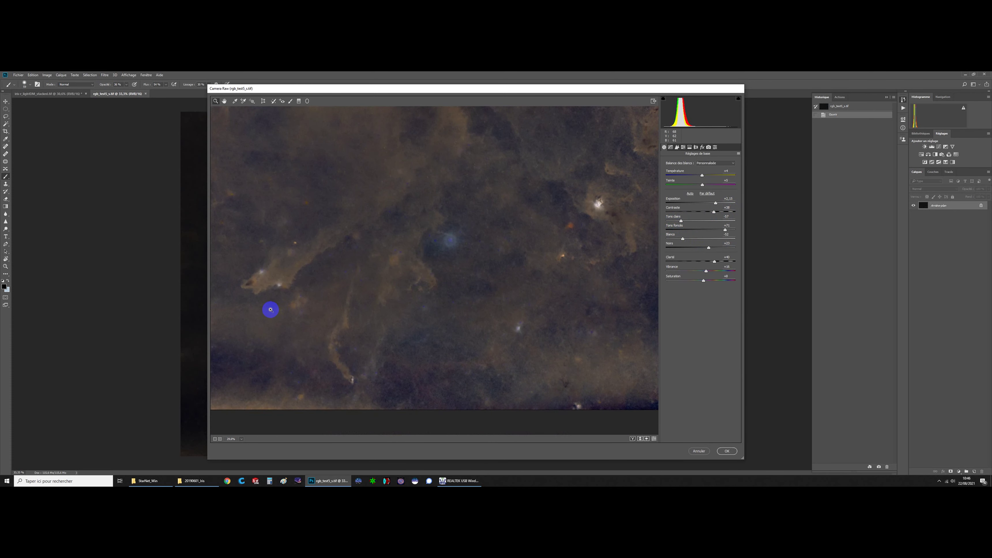
- Raise the exposure to +2.75 and strengthen the contrast, bring the shadows back near zero, and apply the Camera Raw filter
mouse_move(715, 203)
left_mouse_down()
mouse_move(712, 229)
mouse_move(693, 233)
mouse_move(731, 214)
left_mouse_up()
left_click(426, 254, "alt")
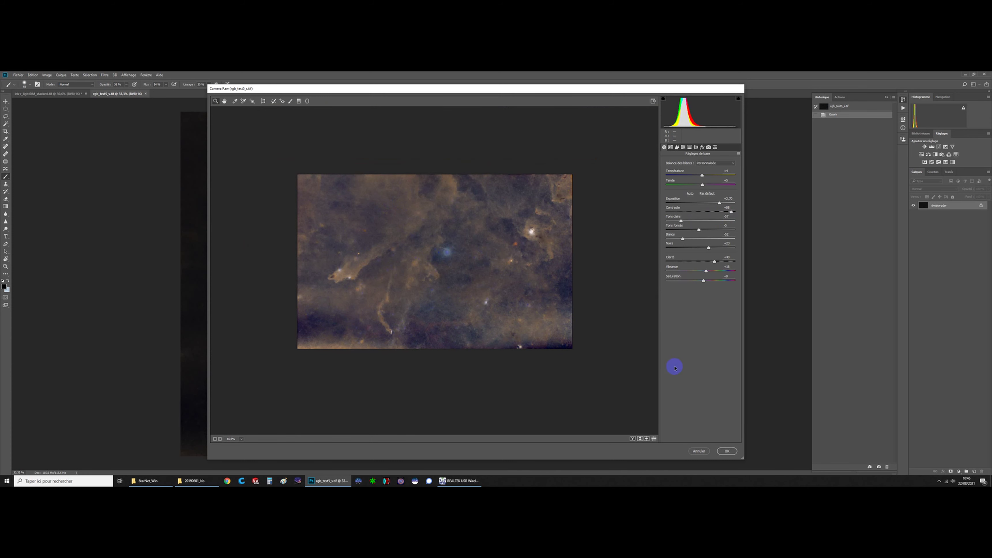
left_click_drag(450, 286, 461, 285)
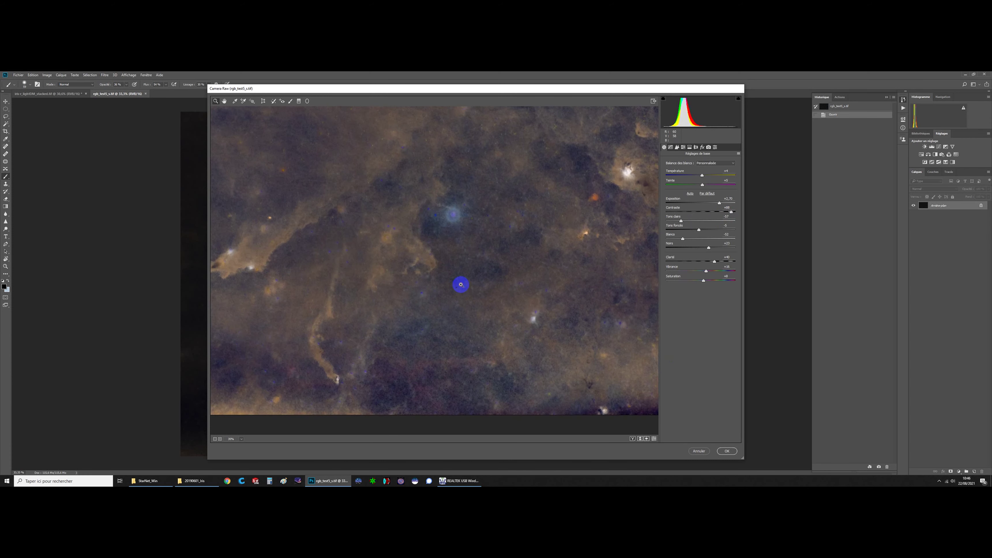
left_click(726, 451)
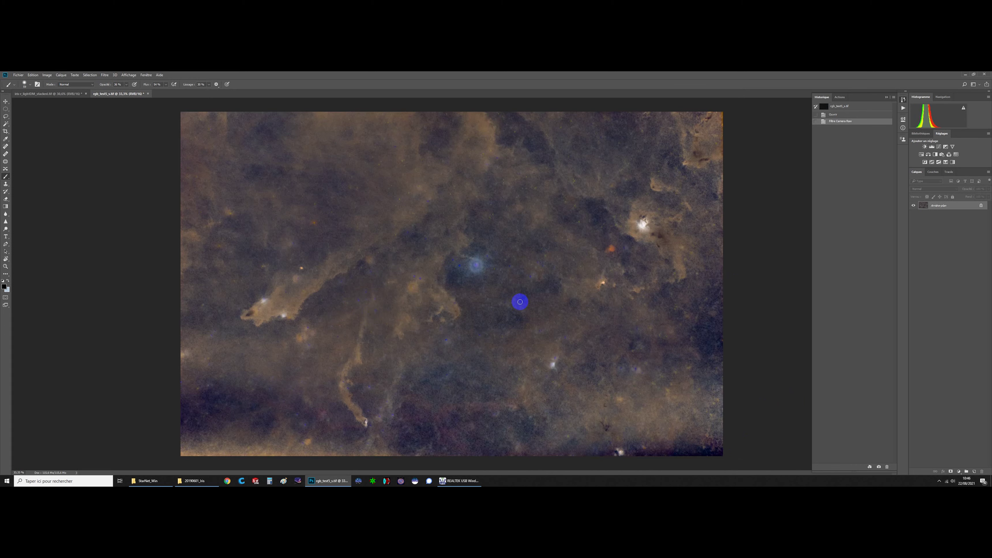
- Duplicate the background layer of the stacked star image and return to the starless rgb_test5_s.tif document
left_click(65, 95)
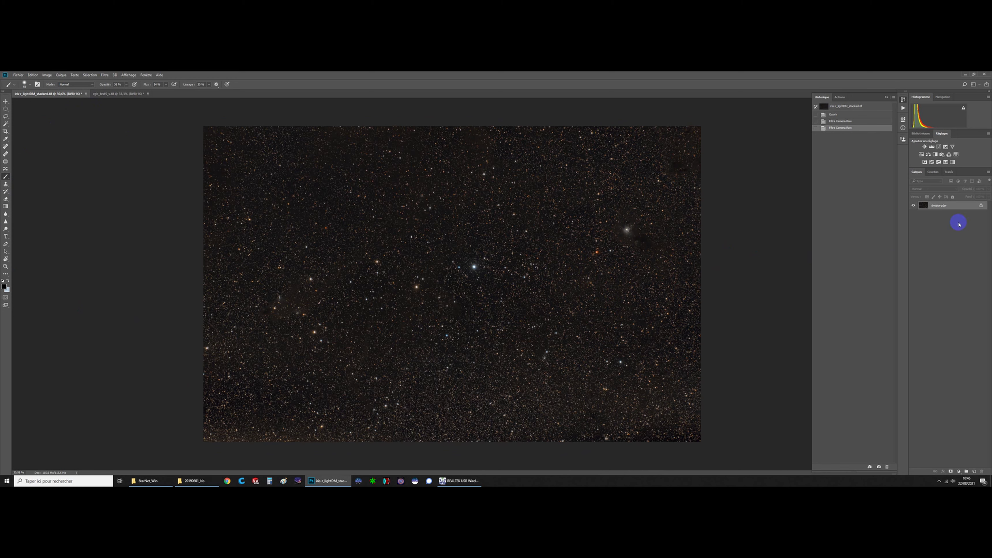
key("ctrl+j")
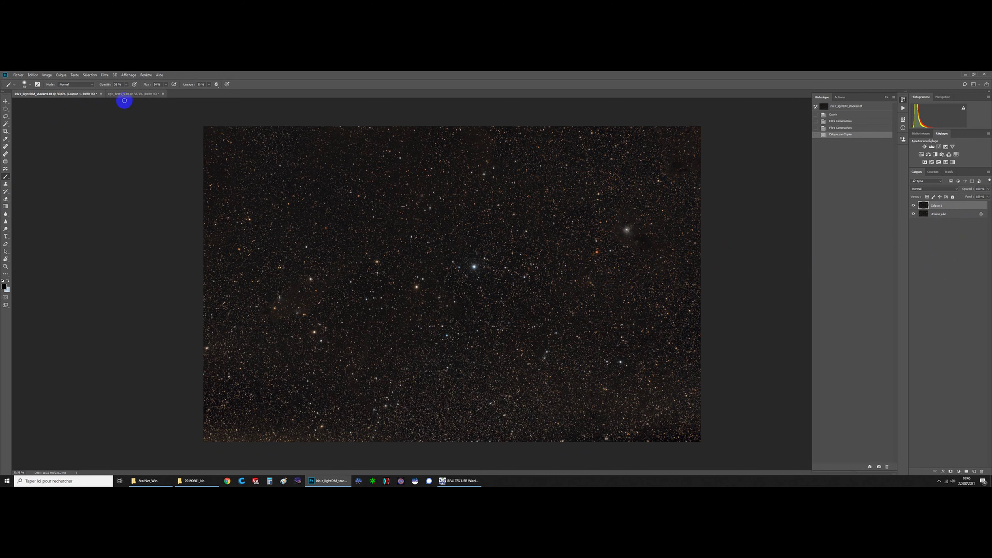
left_click(137, 94)
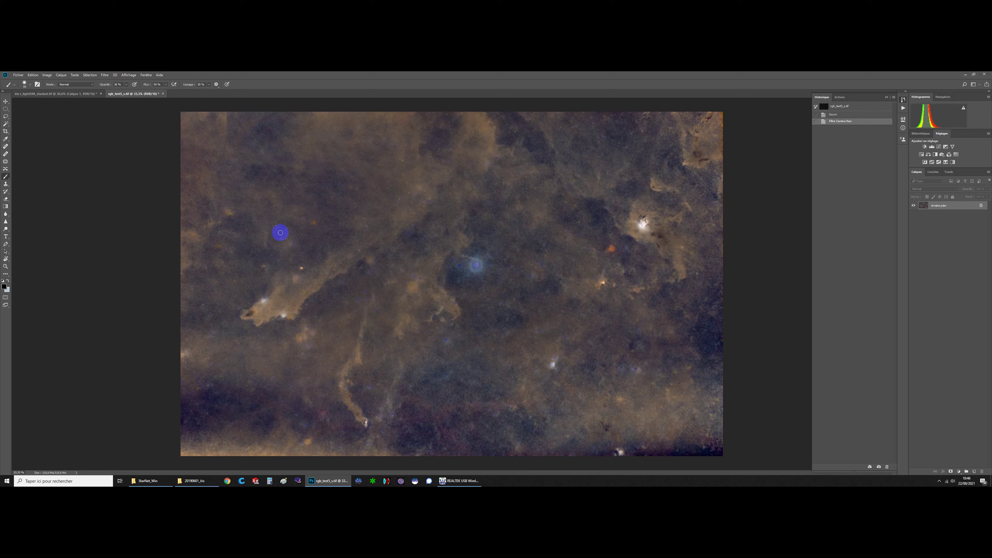
- Copy the entire starless image and paste it as a new layer in the stacked star document
key("ctrl+a")
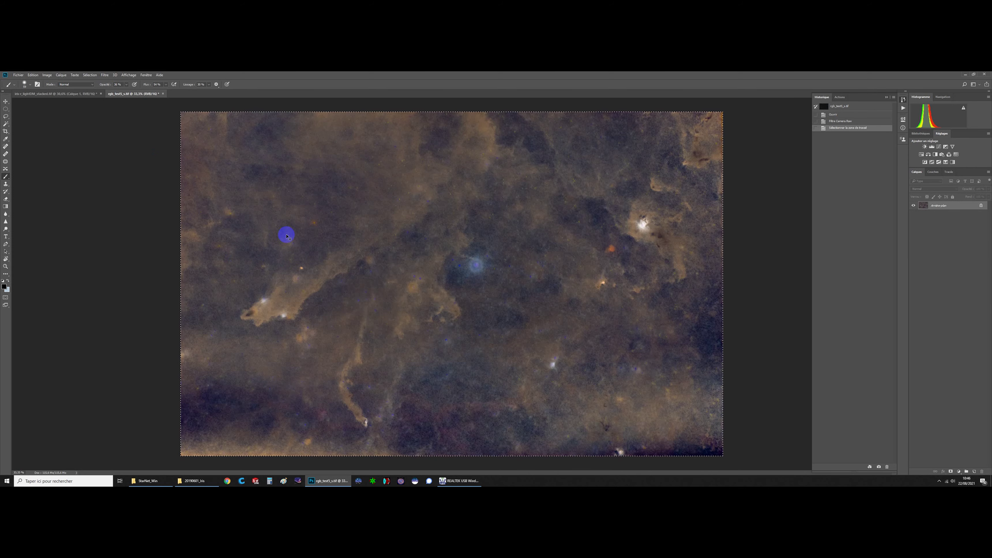
left_click(75, 94)
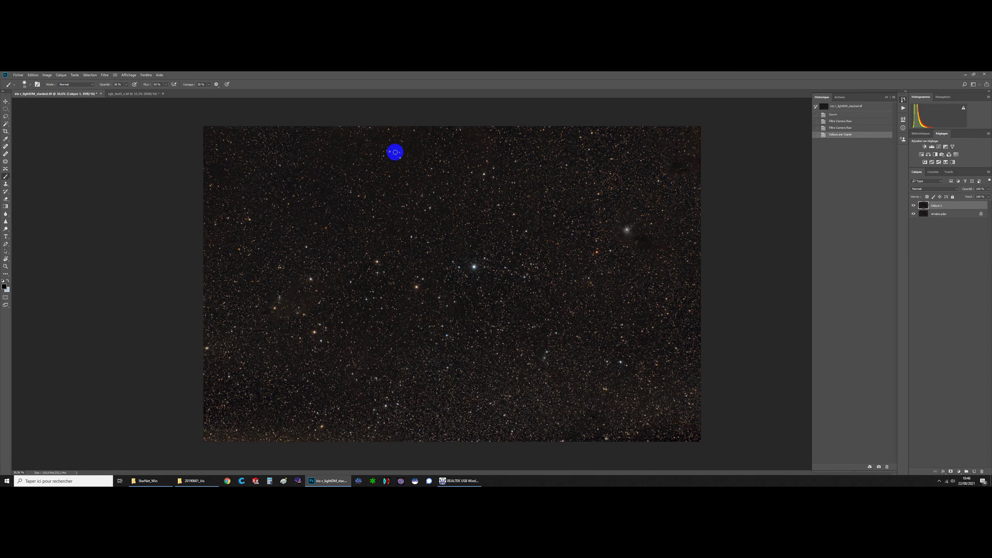
key("ctrl+v")
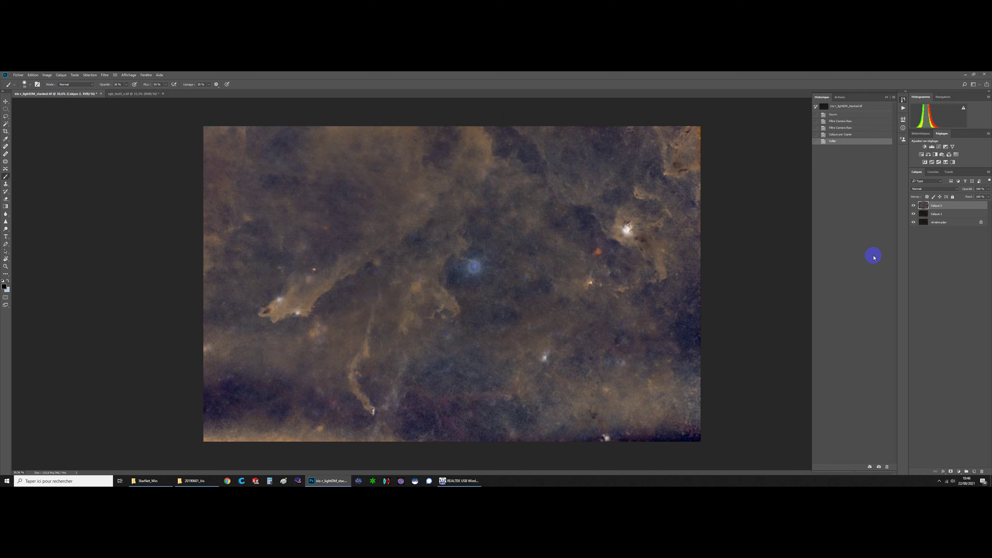
- Set the pasted starless layer's blend mode to Lighten (Eclaircir) and lower its opacity to about 60%
left_click(957, 190)
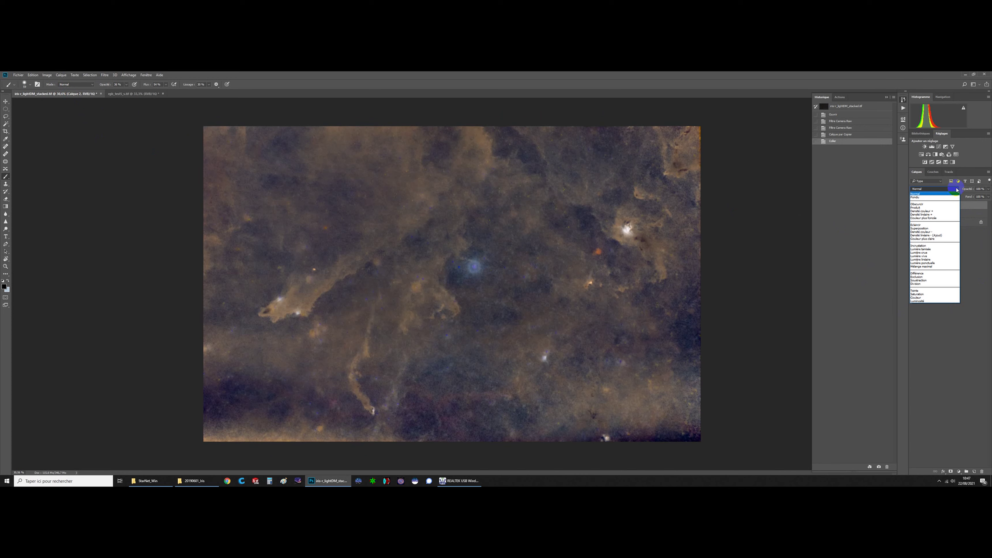
left_click(915, 225)
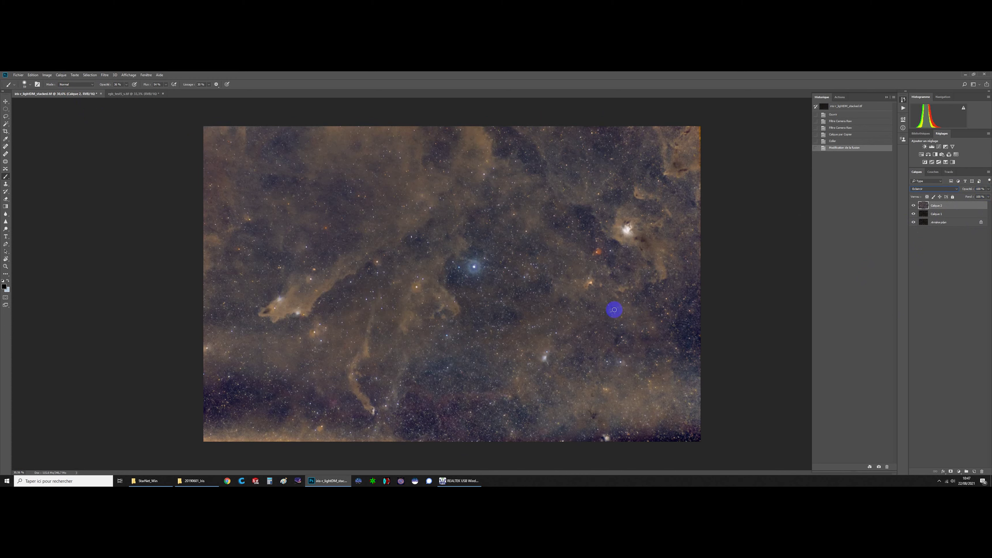
left_click(989, 190)
mouse_move(989, 198)
left_mouse_down()
mouse_move(962, 198)
mouse_move(980, 198)
left_mouse_up()
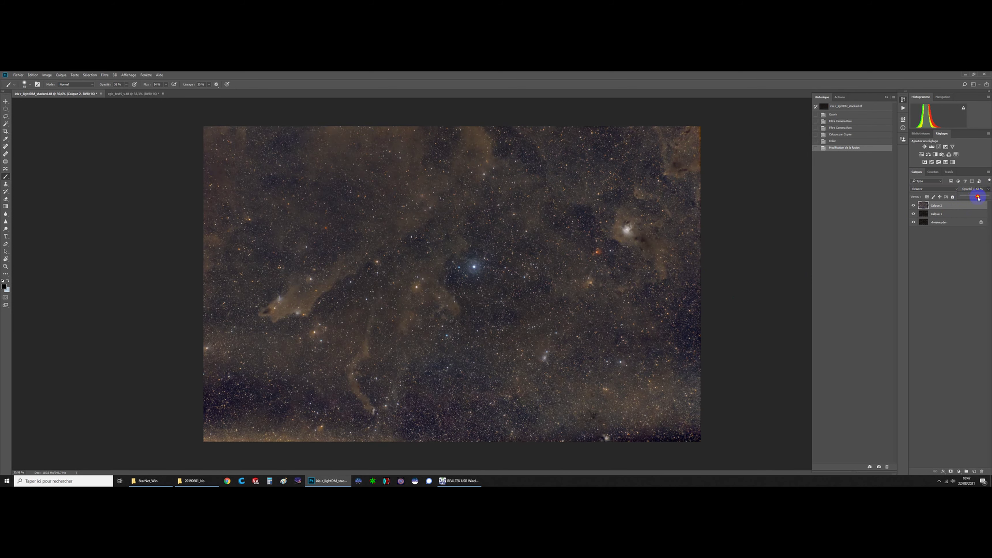
left_click_drag(978, 199, 978, 198)
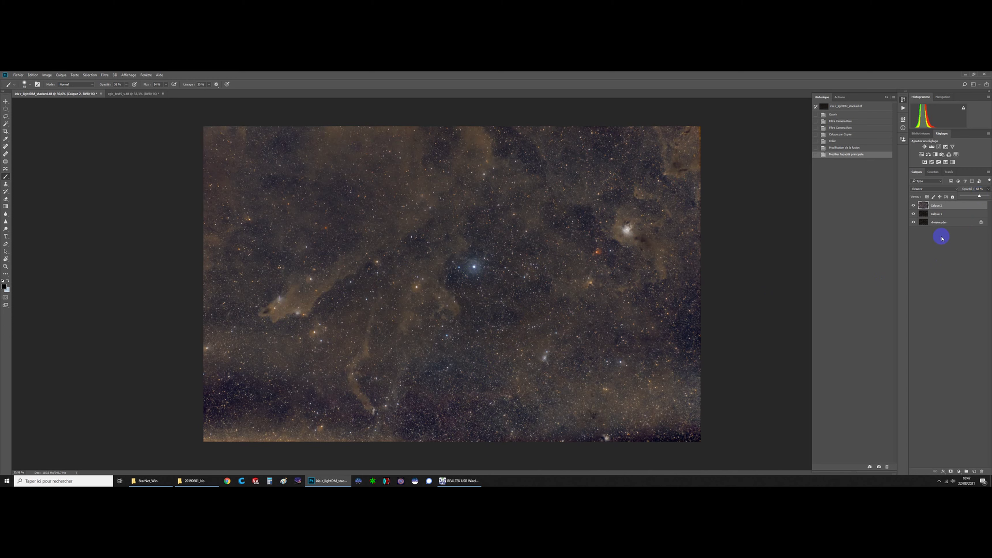
- Add a layer mask to the starless layer, inspect the mask on its own with a brush dab, and return to editing it over the image
left_click(952, 472)
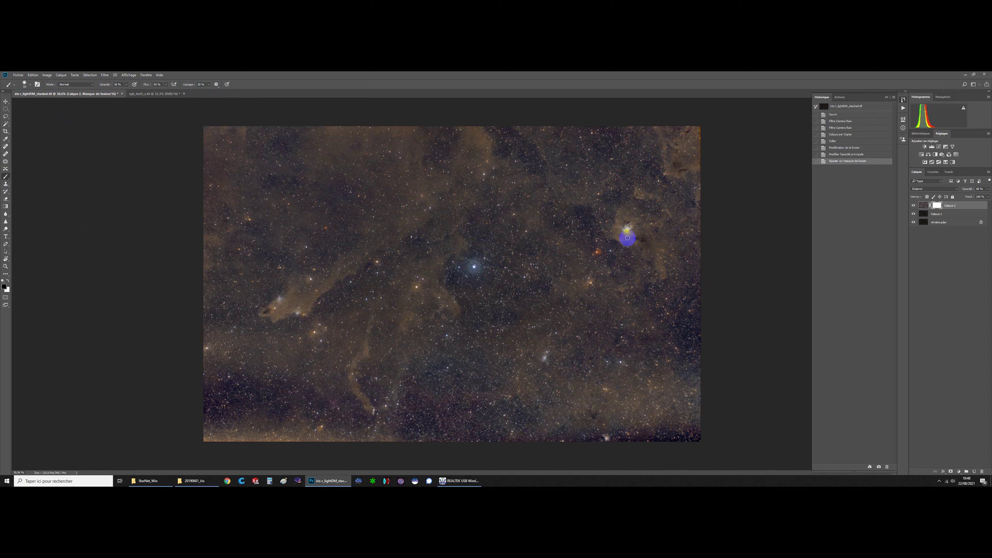
left_click(941, 207)
left_click_drag(627, 230, 633, 230)
scroll(636, 231, "up", 4)
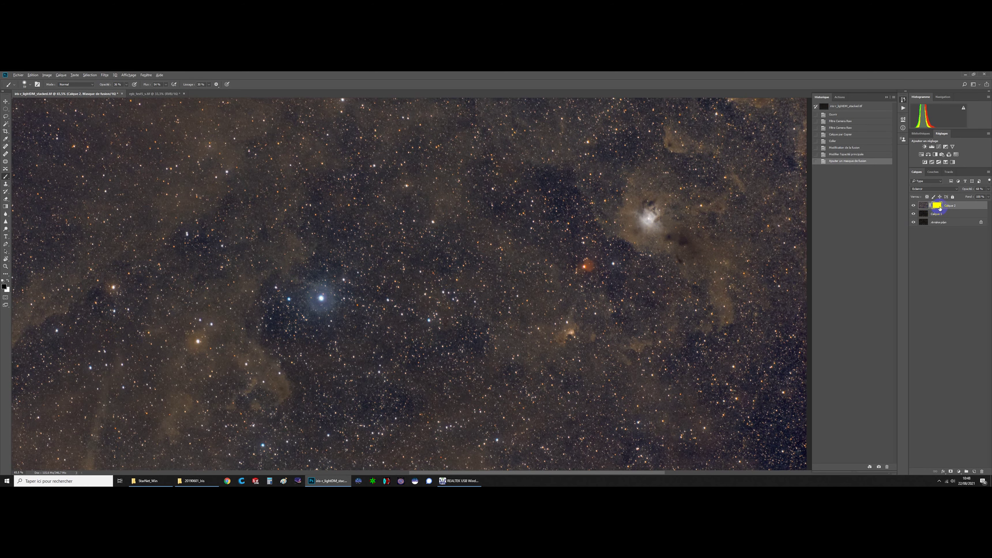
left_click(939, 207, "alt")
left_click(648, 220)
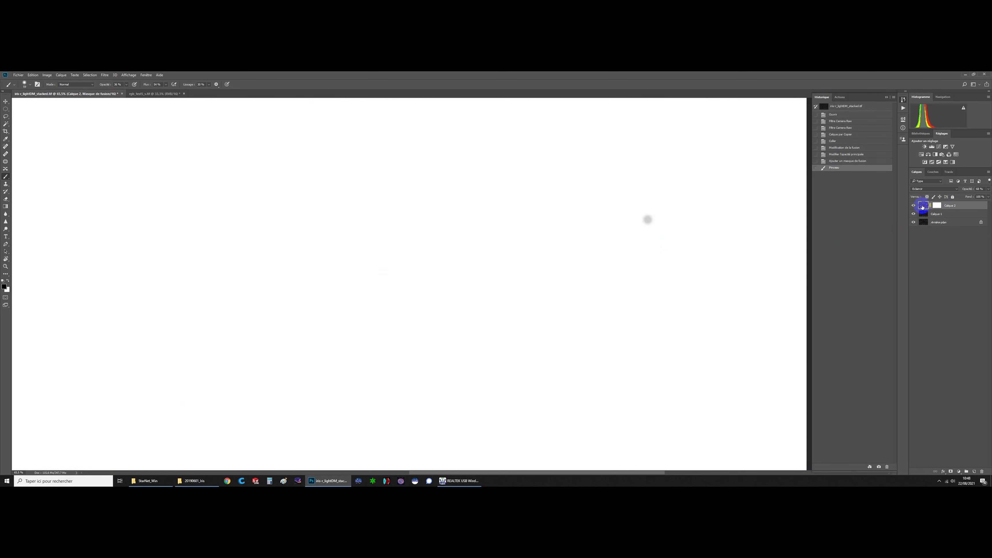
left_click(923, 207)
left_click(937, 205)
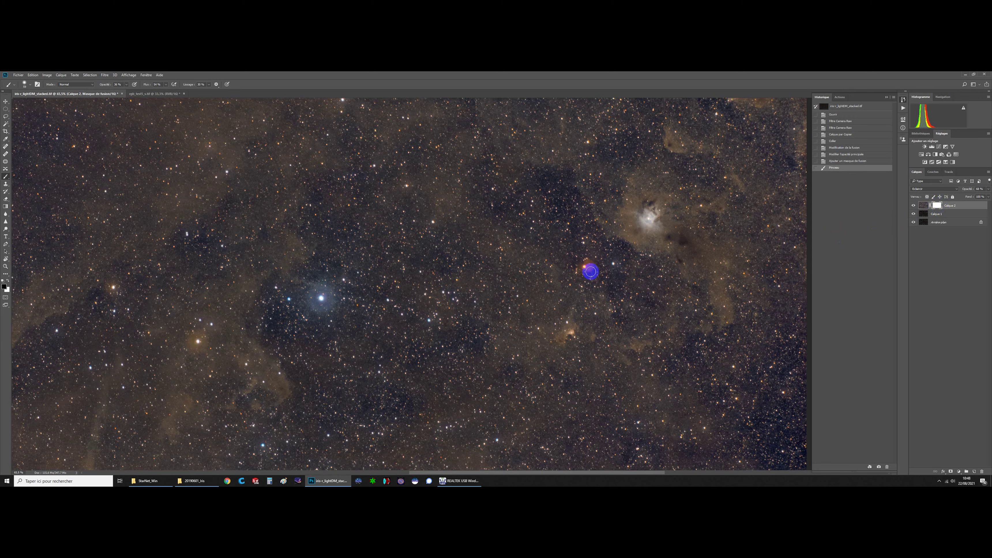
- Paint black on the layer mask over the glow around the small red star beside the bright nebula
left_click(590, 271)
left_click(591, 267)
left_click(589, 263)
left_click(587, 261)
left_click(579, 266)
left_click(586, 268)
left_click(588, 265)
left_click(591, 267)
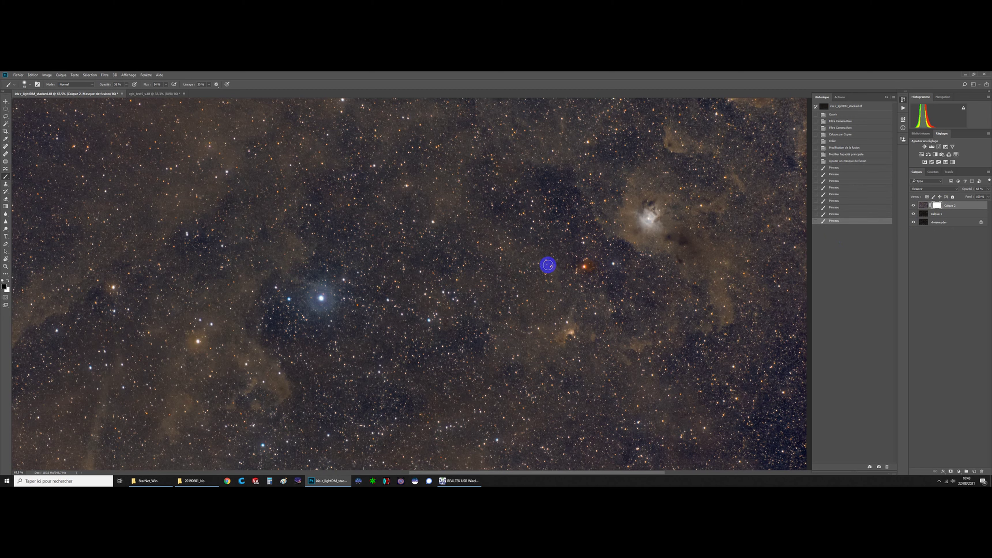
- Paint black on the layer mask all around the bright blue star to reduce its halo
left_click(318, 296)
left_click(320, 305)
left_click(321, 305)
left_click(326, 304)
left_click(329, 300)
left_click(327, 294)
left_click(319, 289)
left_click(318, 289)
left_click(310, 291)
left_click(309, 301)
left_click(310, 304)
left_click(314, 306)
left_click(318, 310)
left_click(323, 311)
left_click(327, 311)
left_click(332, 307)
left_click(335, 302)
left_click(333, 297)
left_click(329, 291)
left_click(325, 287)
left_click(319, 288)
left_click(308, 294)
left_click(306, 306)
left_click(314, 310)
left_click(320, 309)
left_click(326, 298)
left_click(320, 296)
left_click(317, 298)
left_click(321, 301)
left_click(324, 299)
left_click(322, 298)
left_click(320, 299)
left_click(321, 297)
- Try masking the core of the bright white nebula and the glow around the orange star
left_click(649, 221)
left_click(646, 218)
left_click(644, 214)
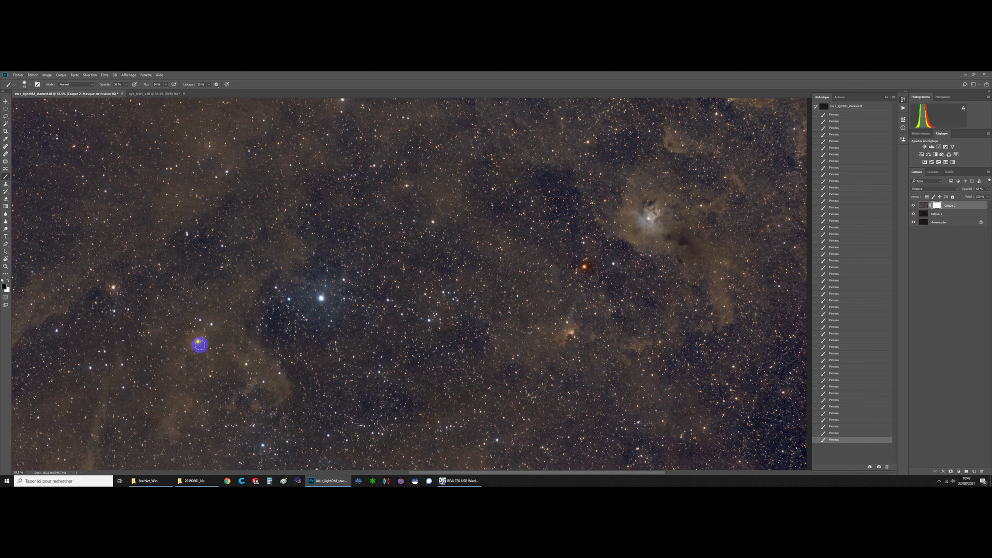
mouse_move(192, 340)
left_mouse_down()
mouse_move(225, 349)
mouse_move(201, 336)
left_mouse_up()
scroll(295, 359, "down", 3)
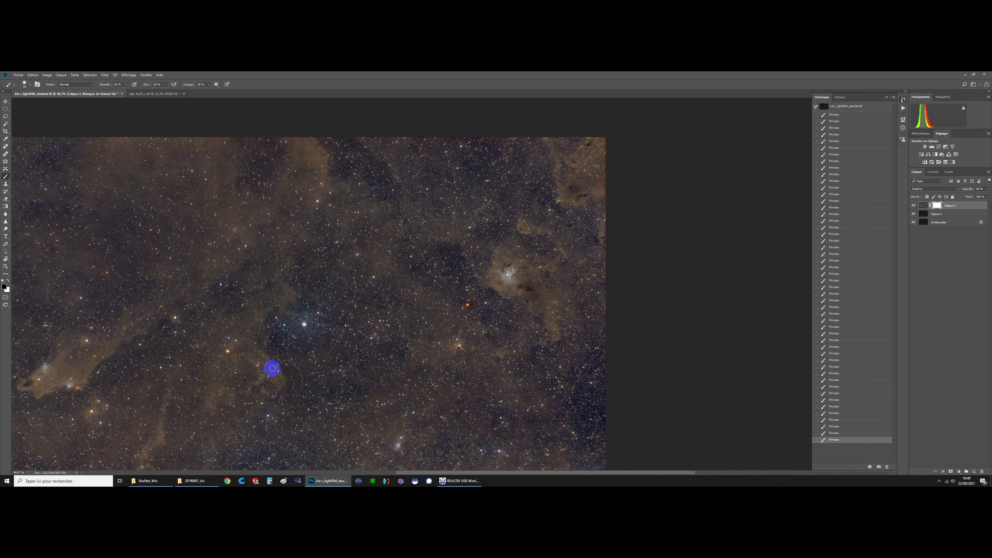
- Step back through the history to undo the most recent mask brush strokes
left_click(837, 381)
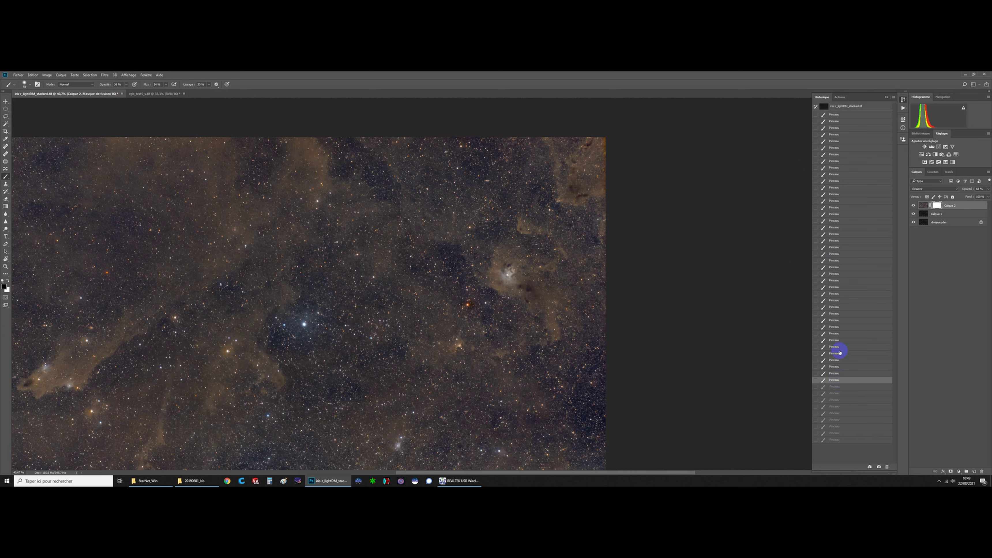
left_click(841, 307)
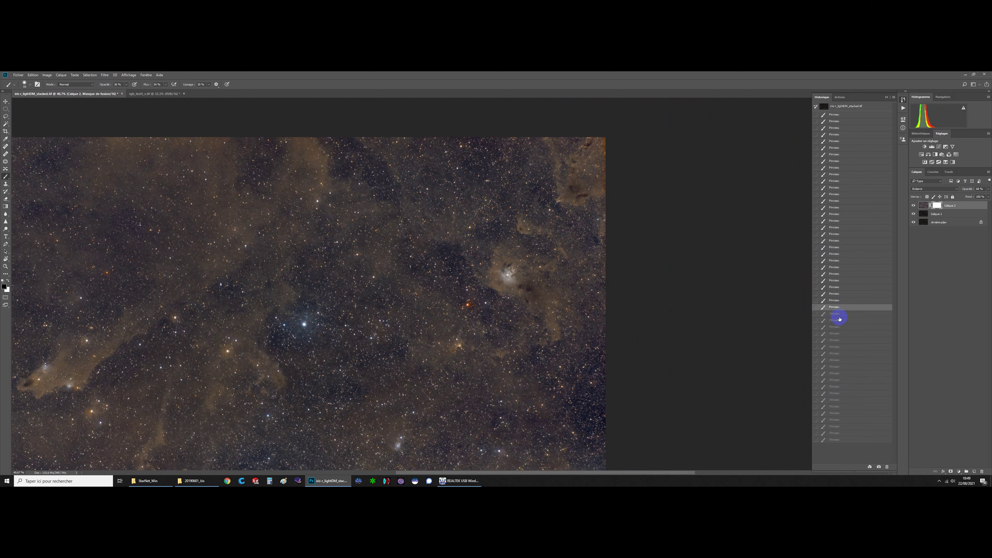
left_click(838, 314)
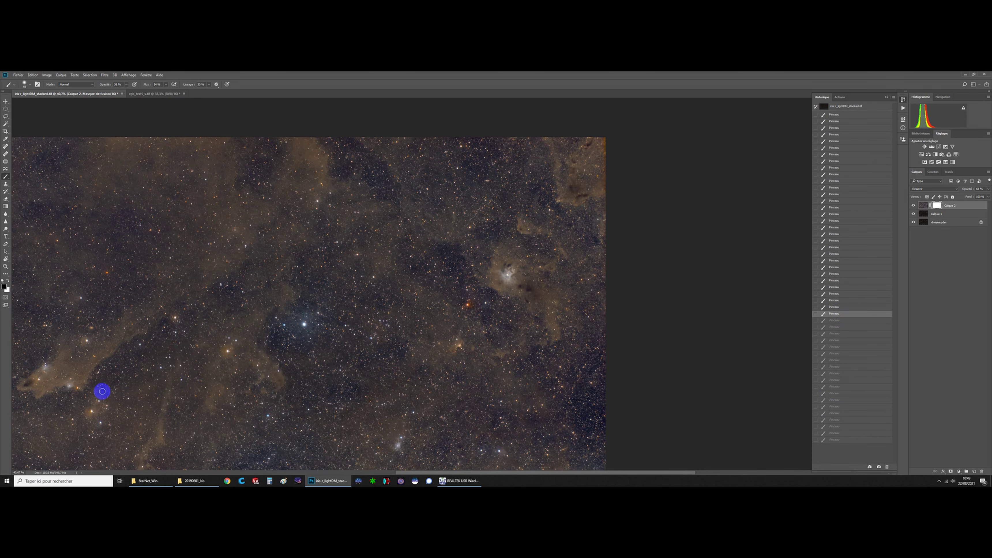
scroll(199, 398, "down", 2)
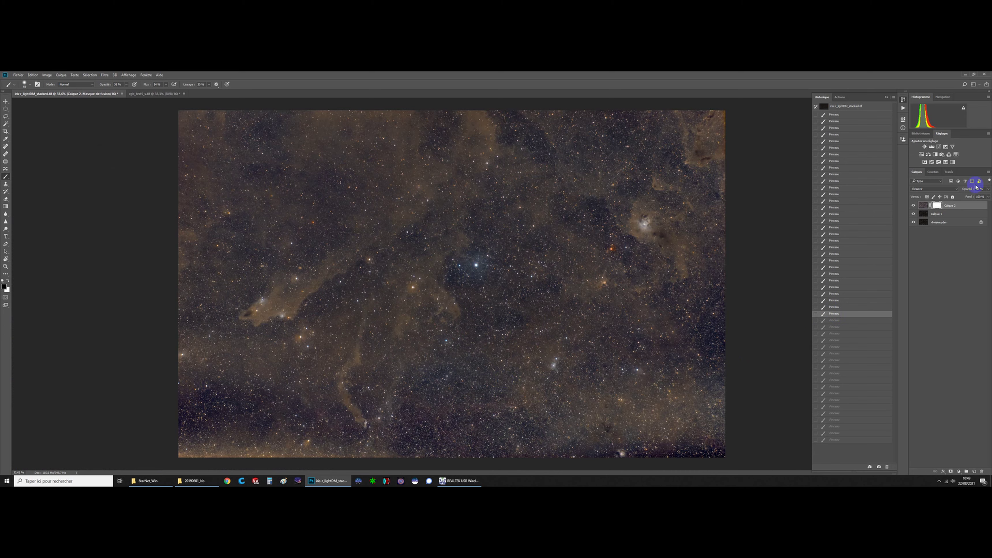
- Merge the masked starless layer with the duplicated star layer beneath it
left_click(951, 214, "shift")
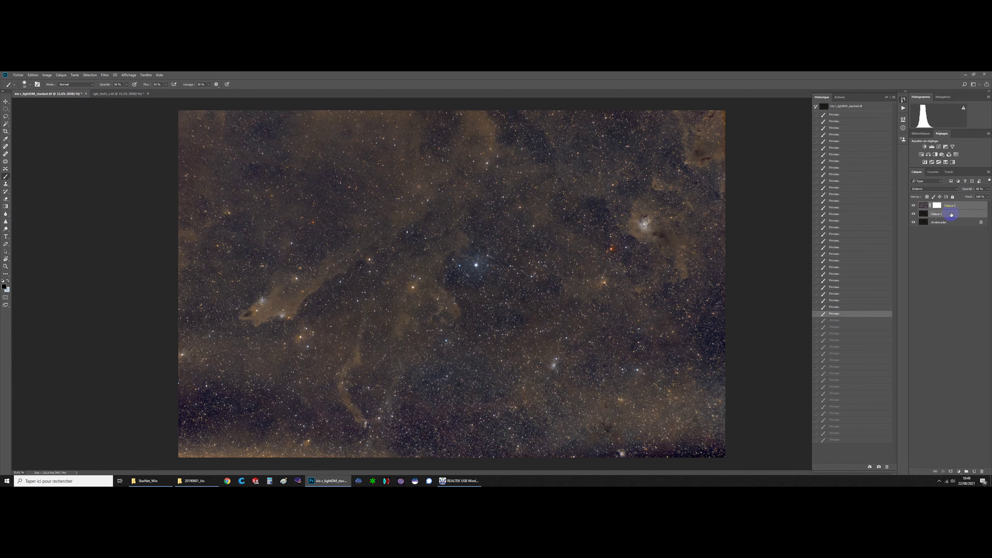
right_click(950, 206)
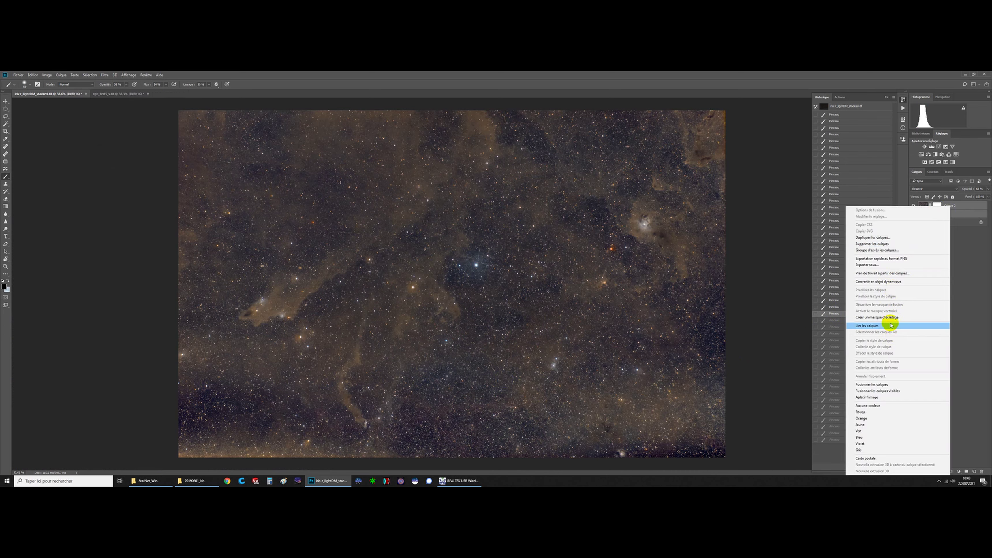
left_click(878, 384)
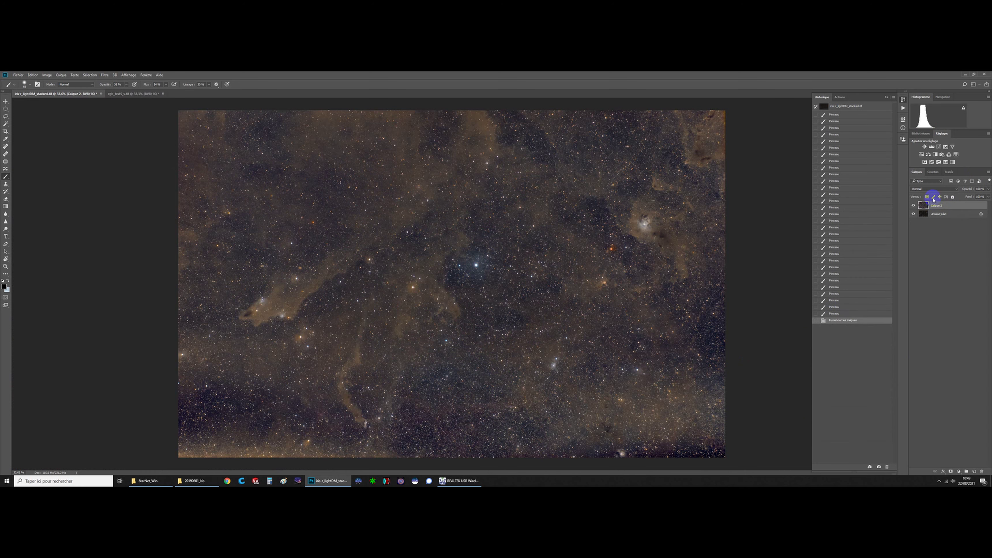
- Apply the Camera Raw filter to the merged layer with temperature -1, exposure about +0.15, slightly lower contrast and higher vibrance
left_click(104, 75)
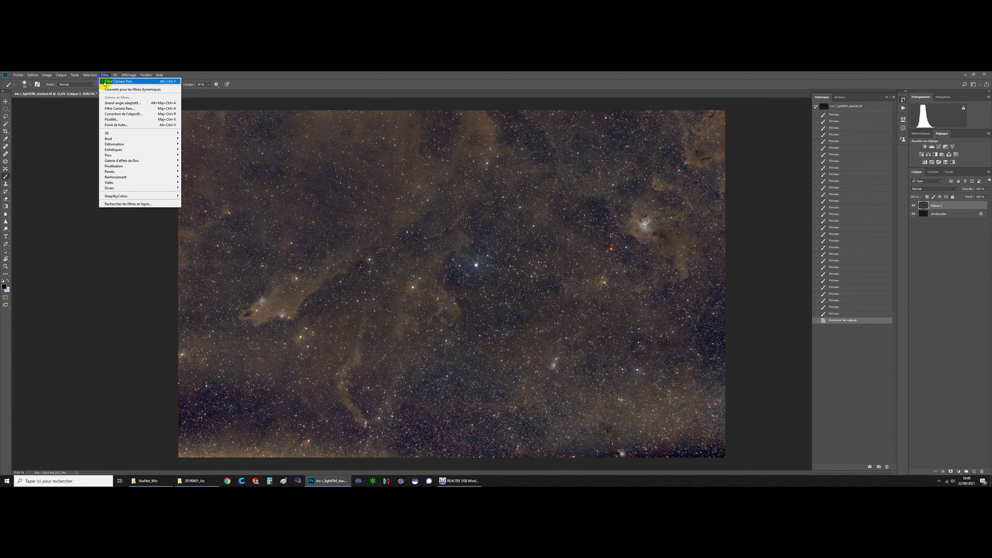
left_click(114, 107)
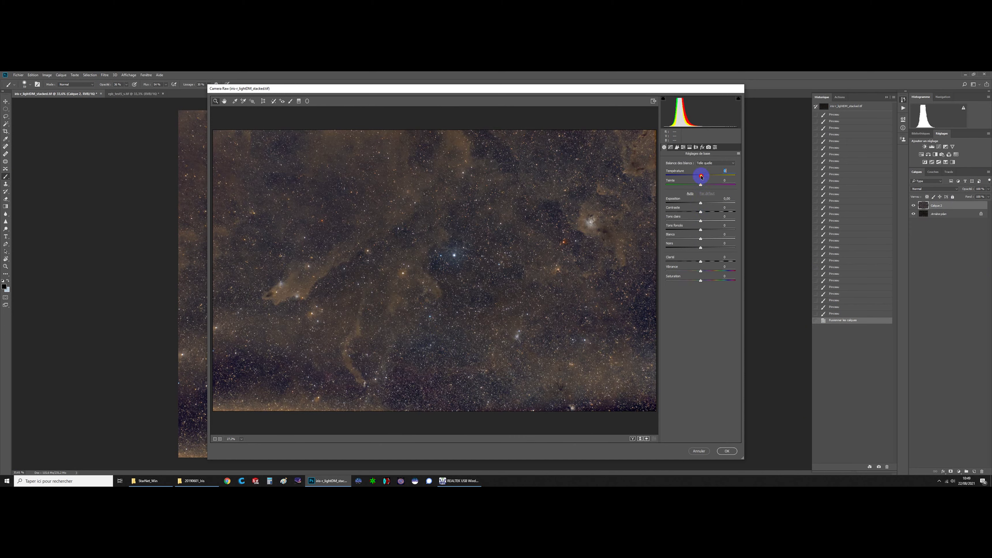
left_click_drag(702, 178, 700, 178)
mouse_move(700, 203)
left_mouse_down()
mouse_move(711, 212)
mouse_move(695, 215)
left_mouse_up()
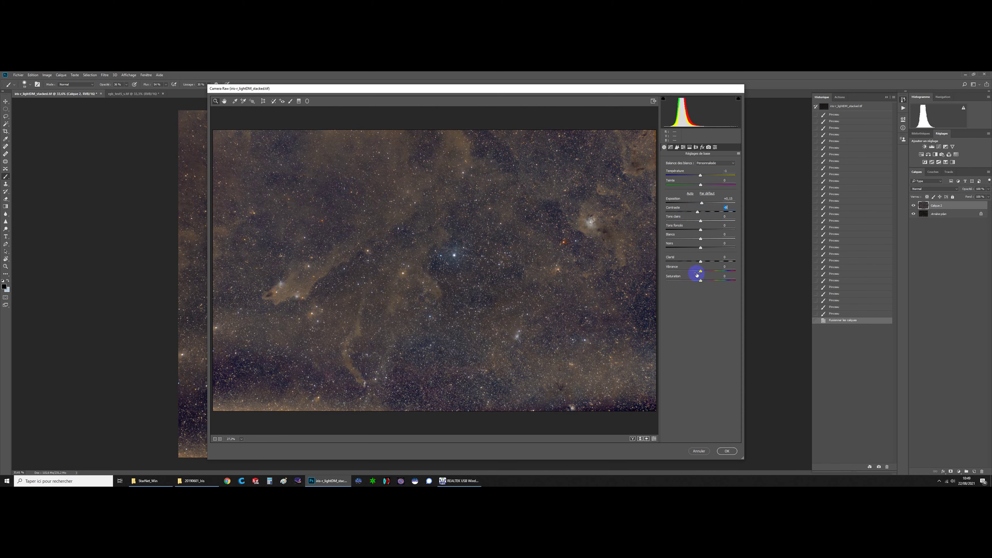
mouse_move(702, 271)
left_mouse_down()
mouse_move(720, 271)
mouse_move(693, 273)
mouse_move(707, 275)
left_mouse_up()
left_click(727, 451)
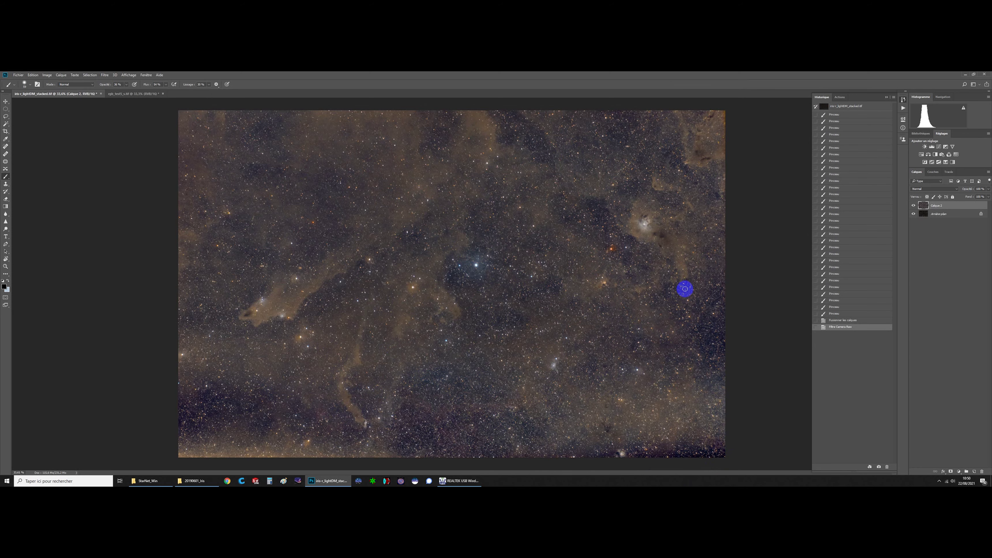
- Check the stacked image's folder and save the combined image there as a JPEG
left_click(200, 482)
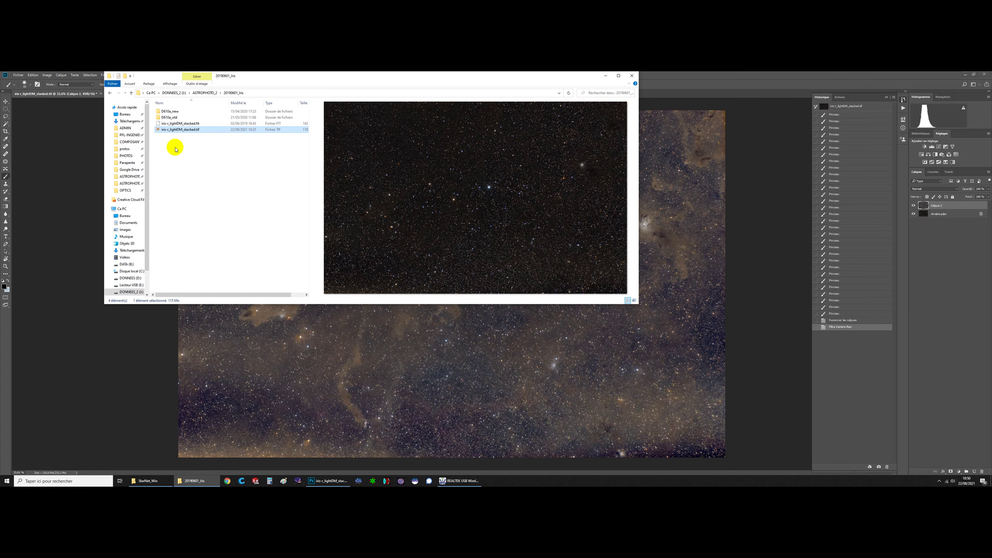
left_click(672, 106)
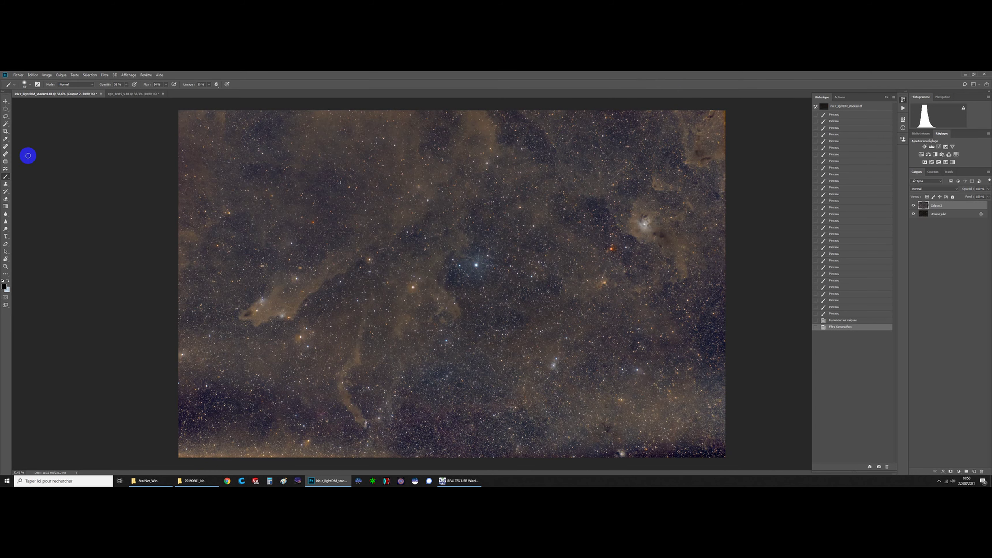
left_click(19, 75)
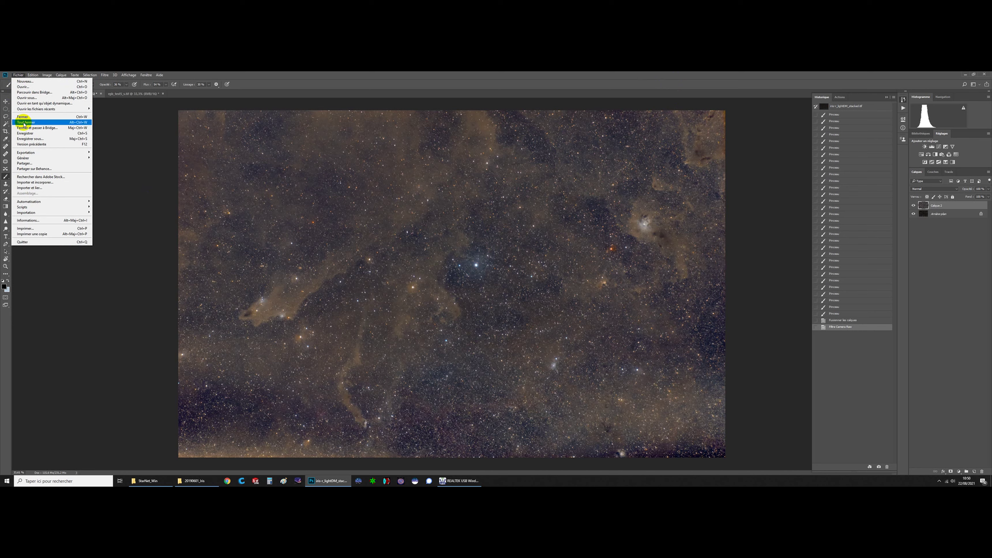
left_click(27, 139)
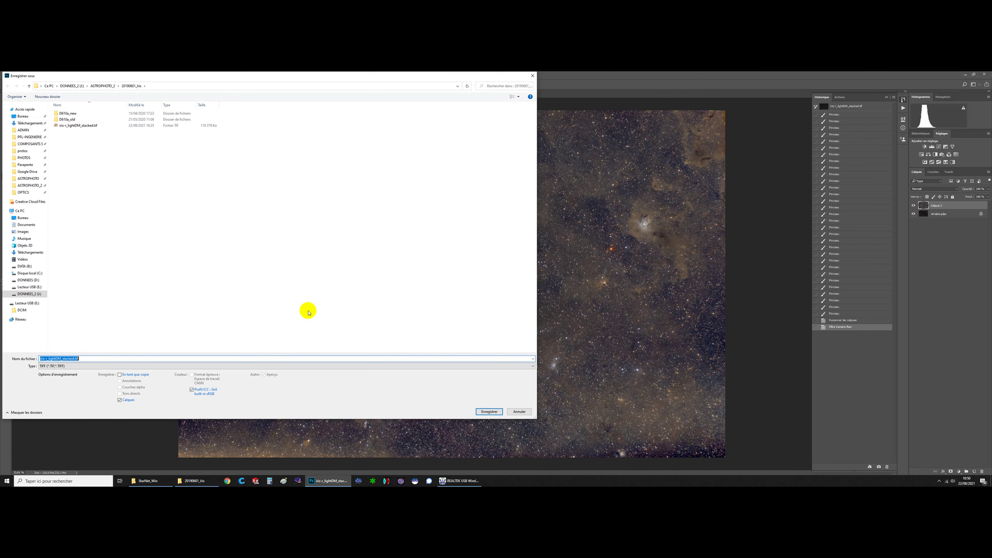
left_click(99, 366)
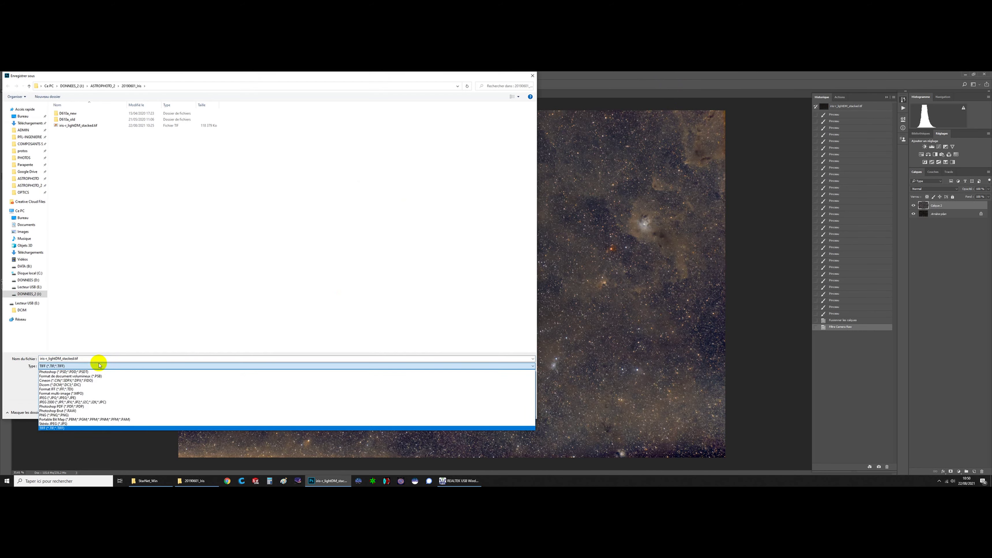
left_click(89, 398)
left_click(488, 412)
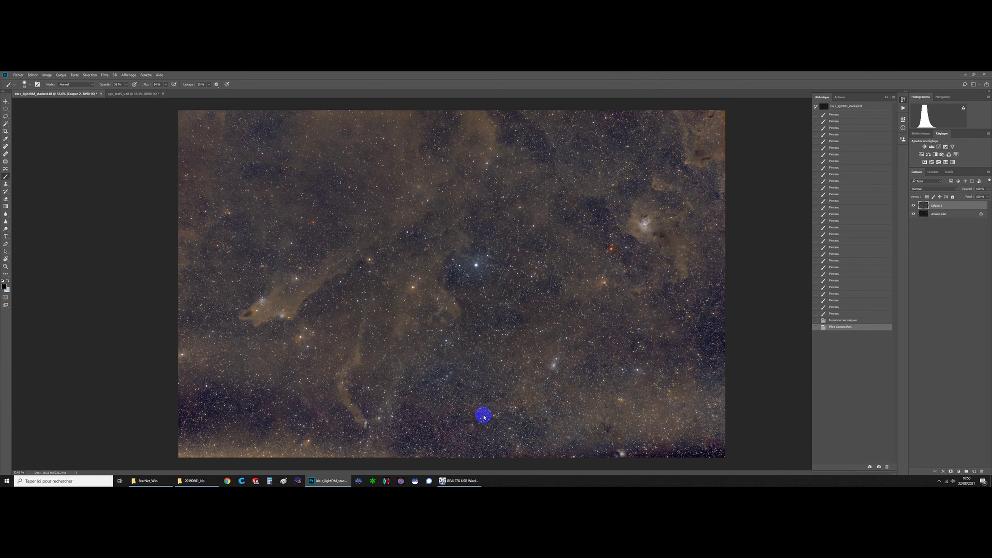
left_click(533, 189)
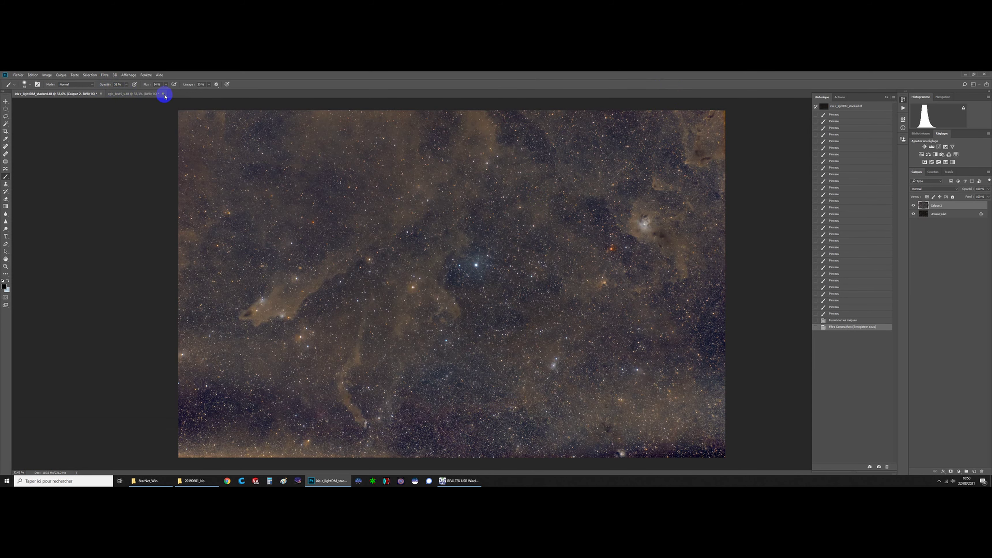
- Close Photoshop without saving the open documents and open the exported JPEG in the Photos viewer
left_click(984, 74)
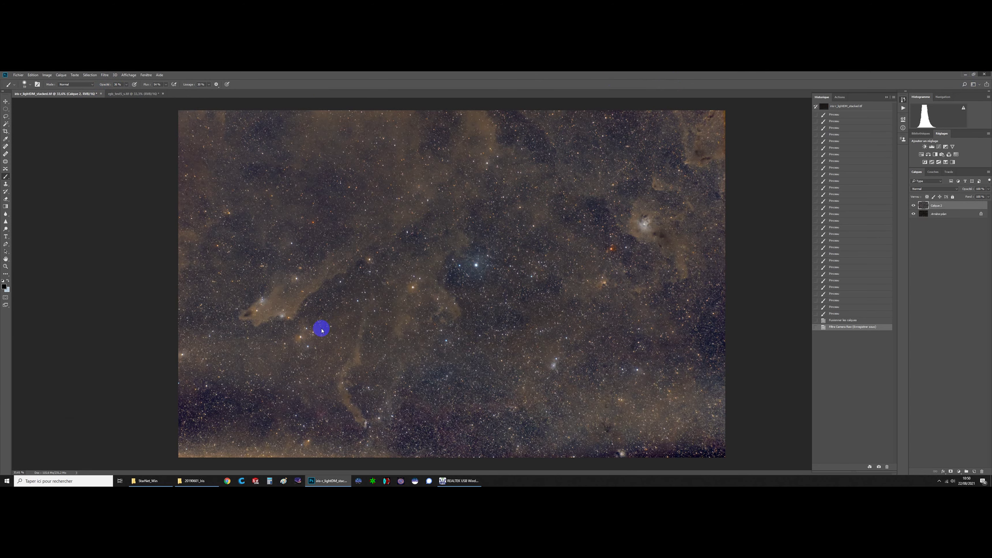
left_click(489, 224)
left_click(489, 223)
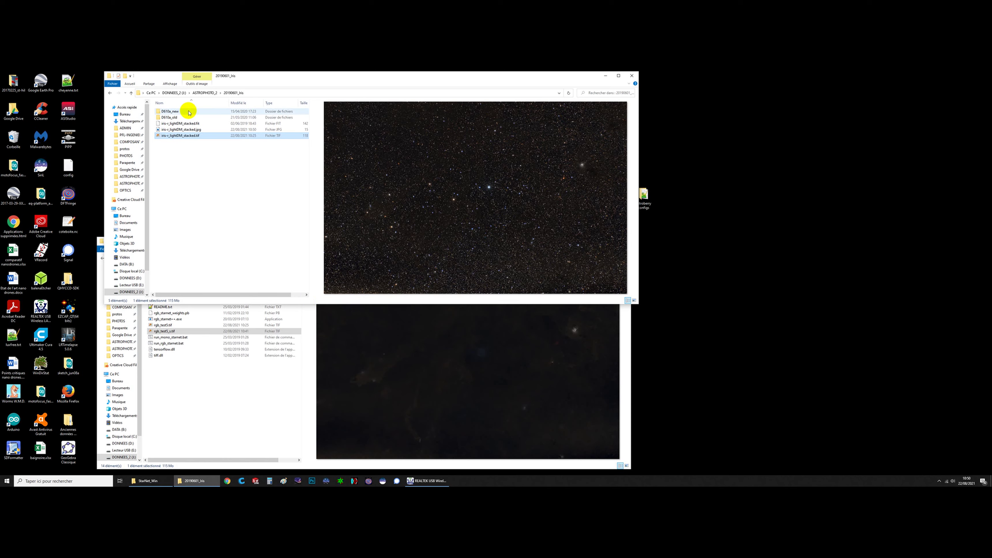
left_click(178, 130)
double_click(178, 130)
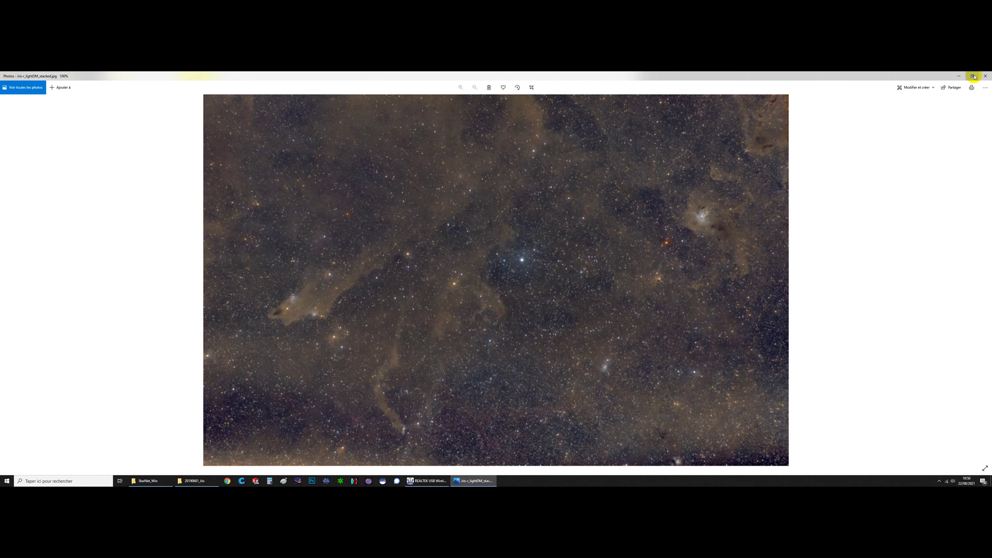
left_click(973, 76)
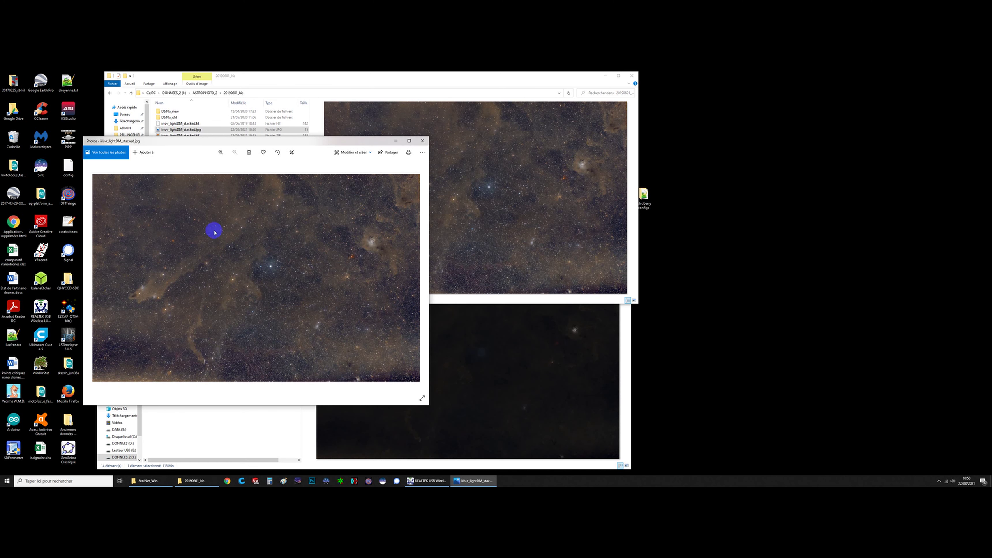
left_click_drag(268, 138, 266, 89)
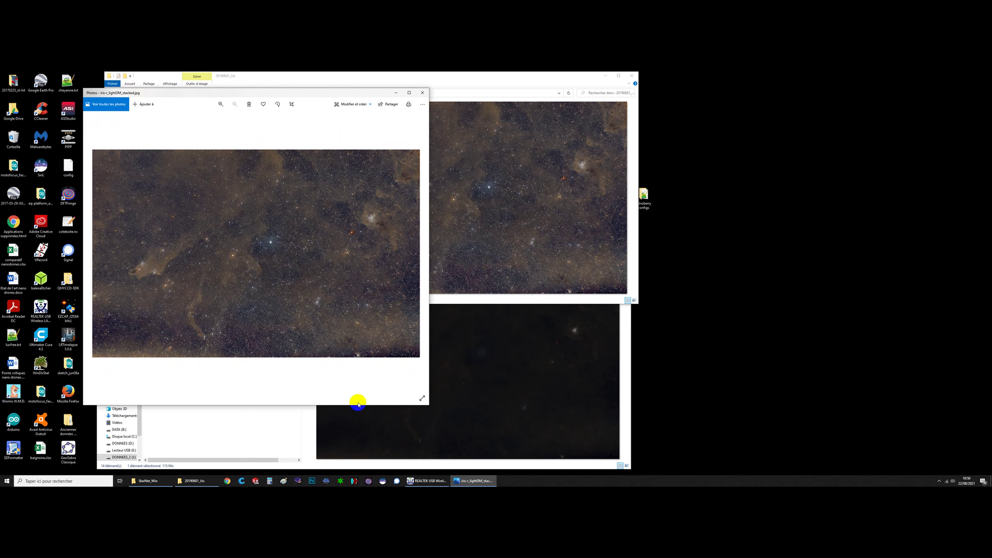
left_click_drag(331, 93, 283, 76)
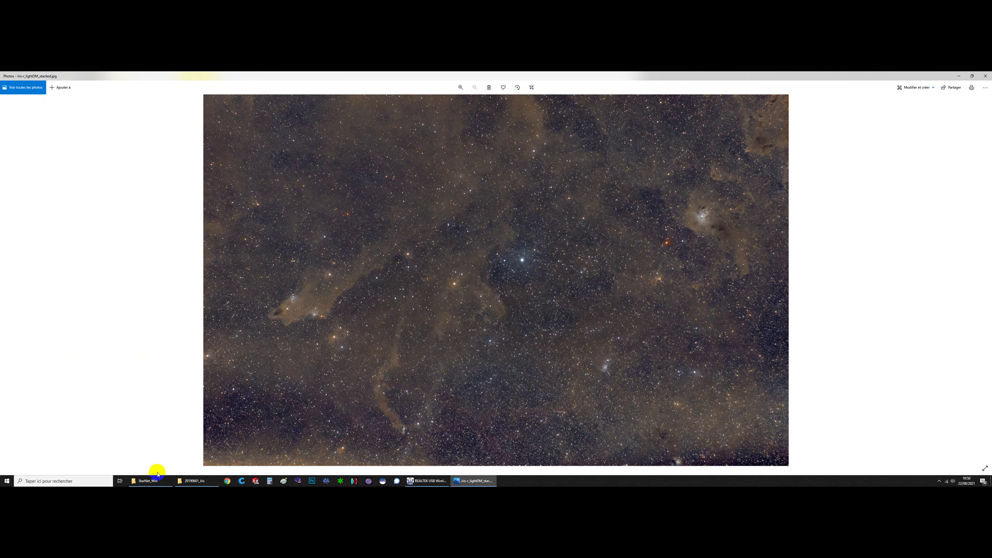
- Open the earlier processed JPEG, 0-preprocessed-low_r_lightDM_stacked_traitee.jpg, from the old subfolder of the 20190601_Iris folder
left_click(150, 481)
left_click(193, 481)
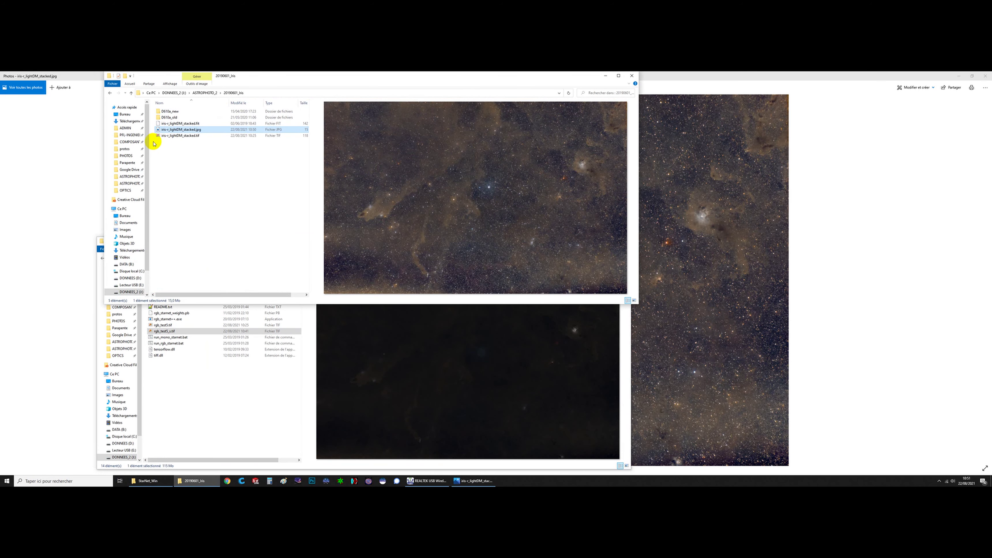
double_click(168, 118)
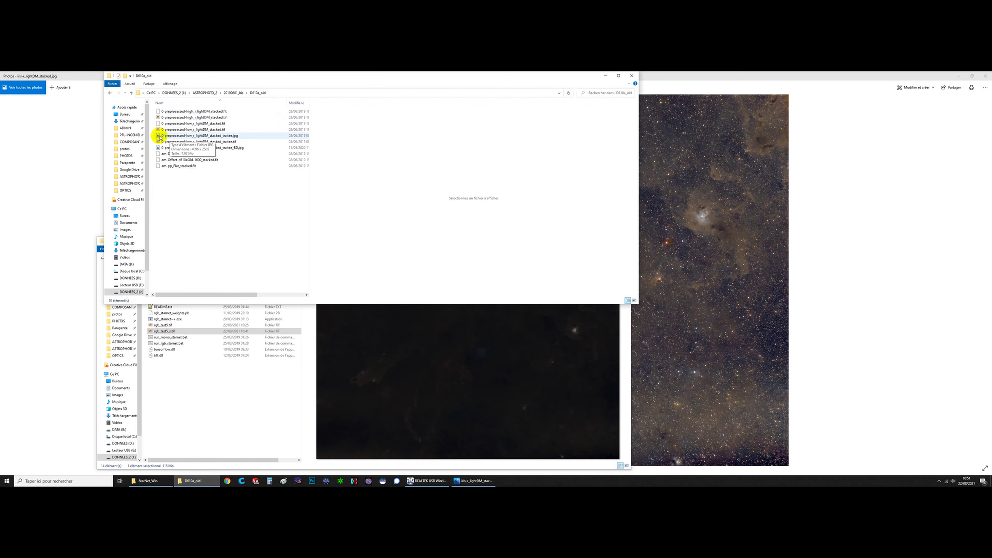
double_click(160, 137)
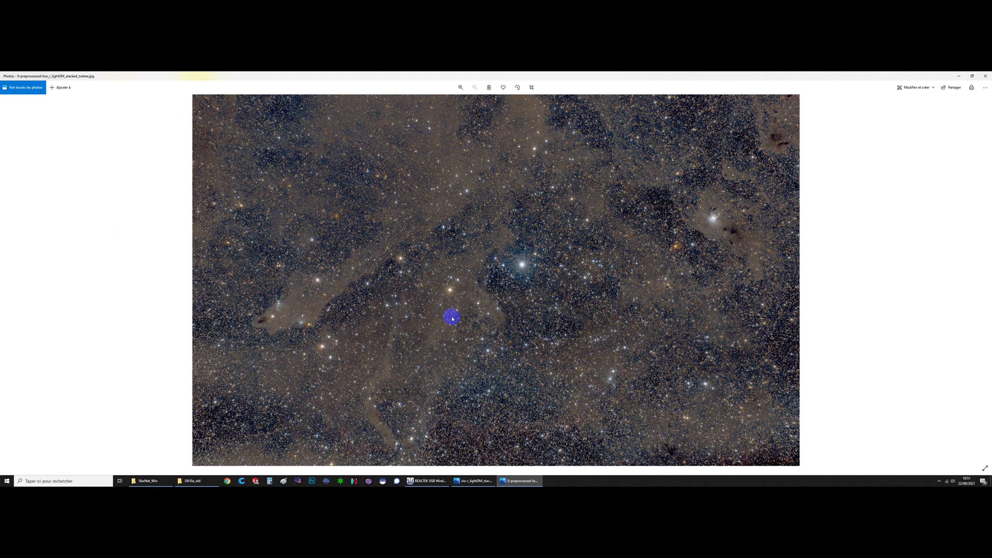
- Examine the stars and dust clouds around the bright central star and the reflection nebula in the earlier processed image
scroll(474, 313, "up", 1)
scroll(474, 313, "up", 3)
left_click(472, 310)
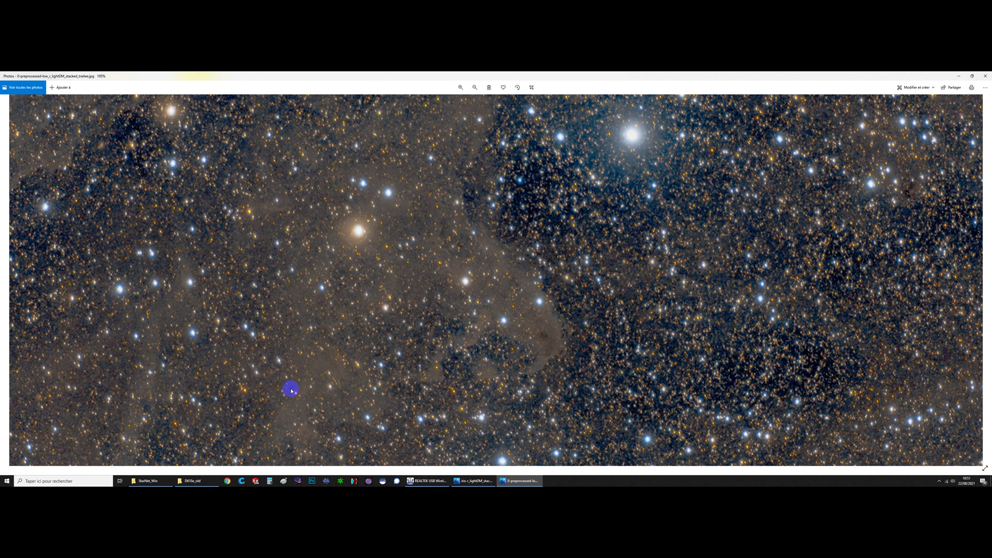
scroll(430, 315, "down", 5)
scroll(431, 319, "down", 2)
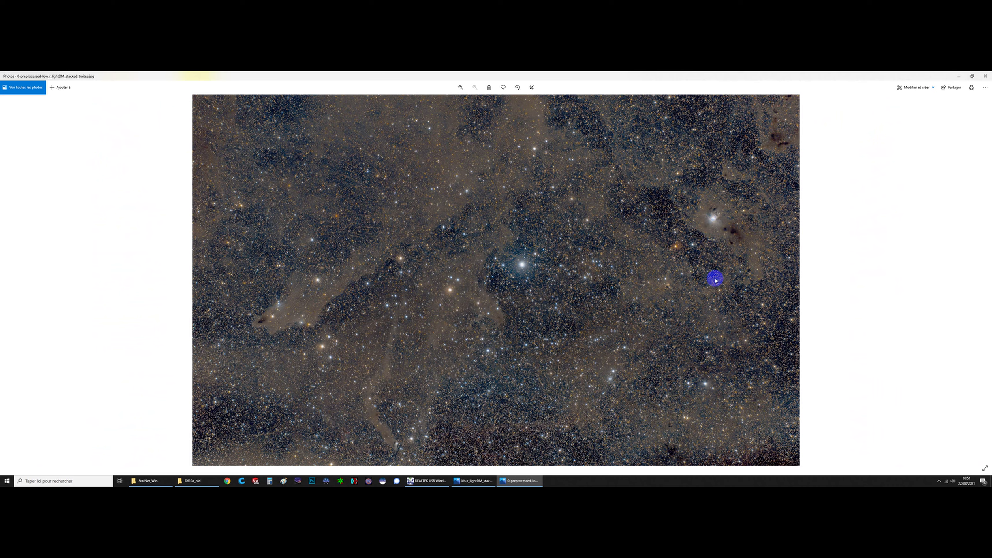
scroll(715, 291, "up", 3)
scroll(851, 290, "up", 2)
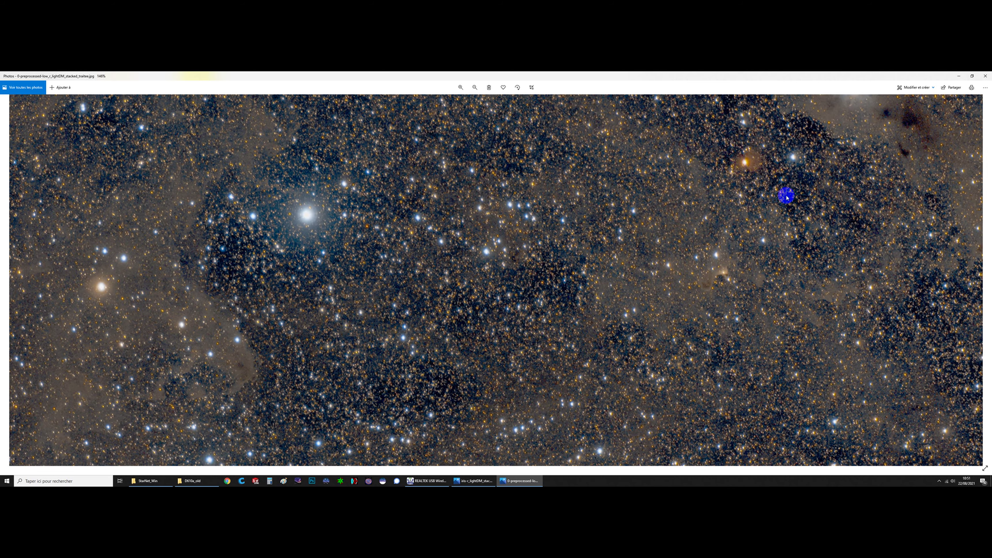
scroll(518, 321, "down", 8)
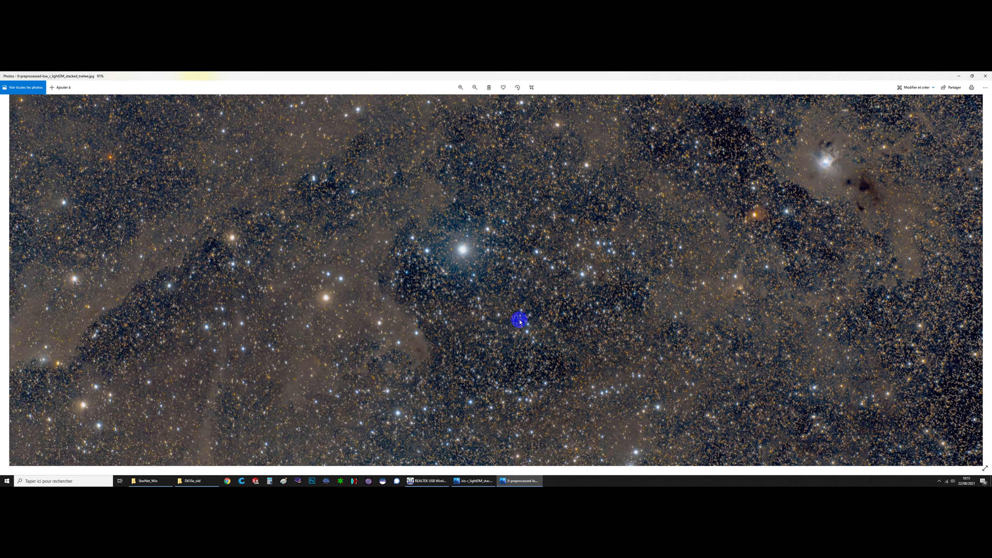
scroll(520, 321, "down", 2)
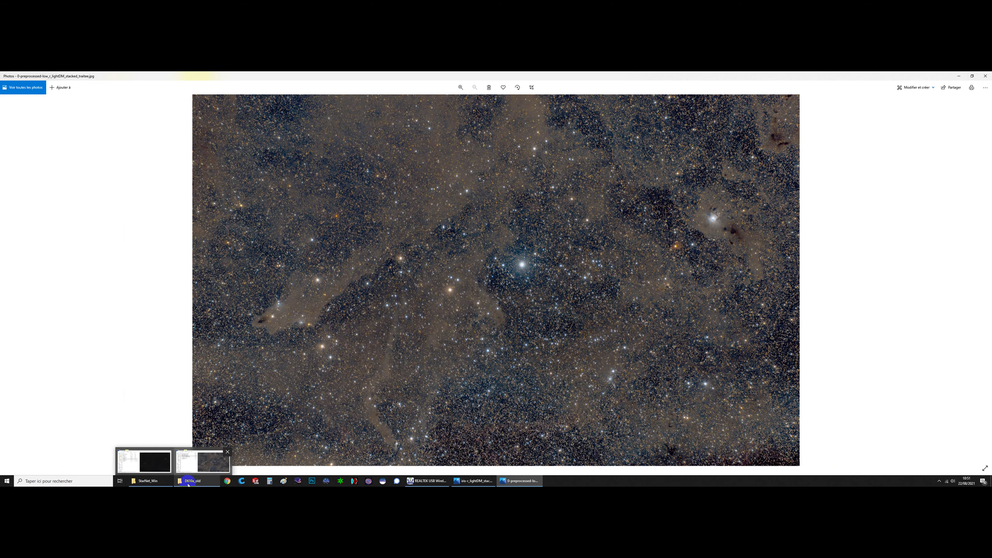
- Return to the 20190601_Iris folder and open the new export, iris-r_lightDM_stacked.jpg, in its own viewer window
left_click(164, 482)
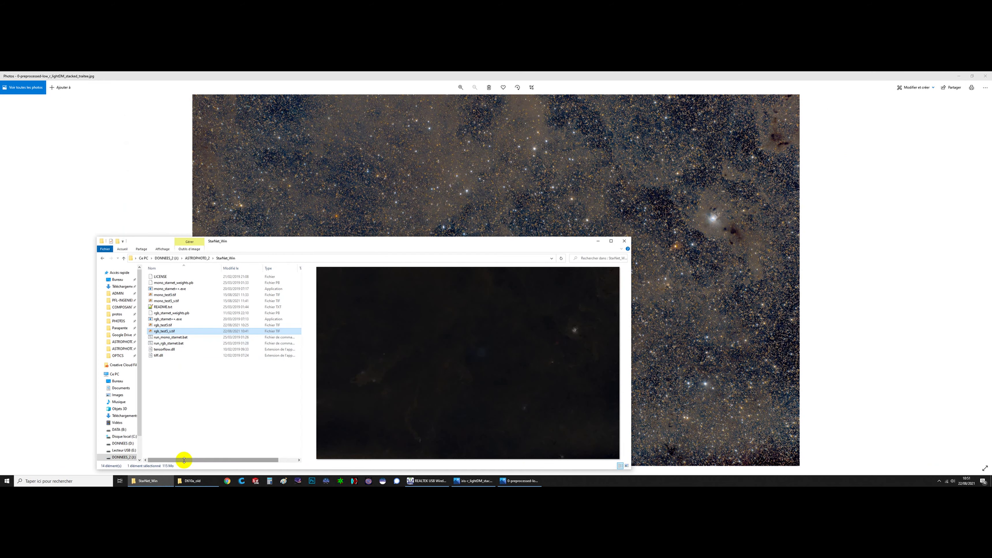
left_click(192, 481)
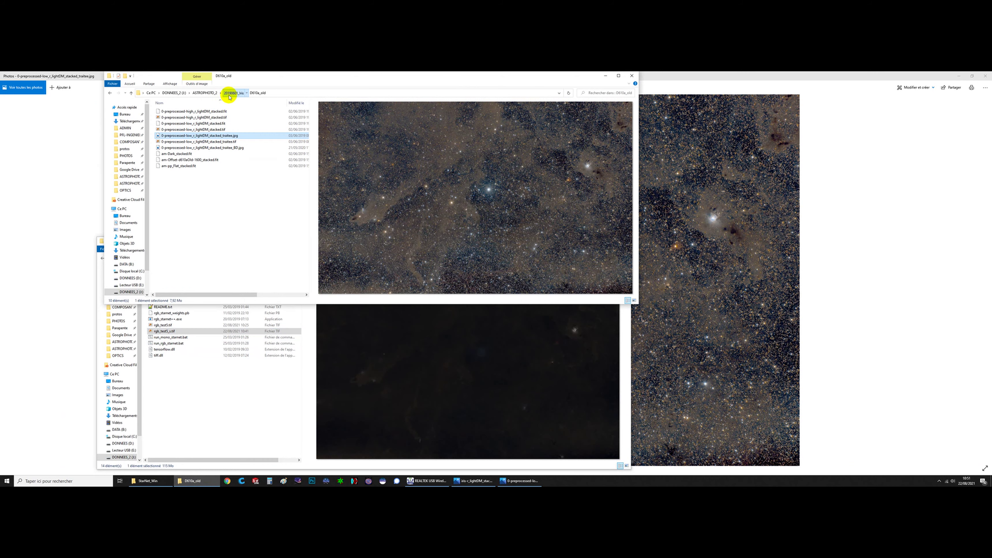
left_click(230, 94)
double_click(184, 129)
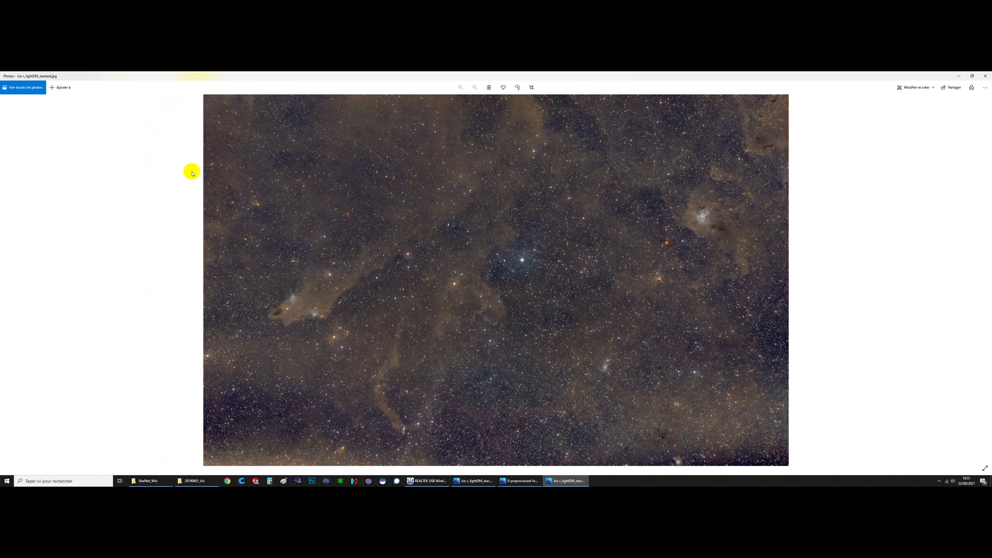
- Examine the nebulae and stars in the new JPEG up close and compare the full image with the earlier processed version
scroll(504, 350, "up", 2)
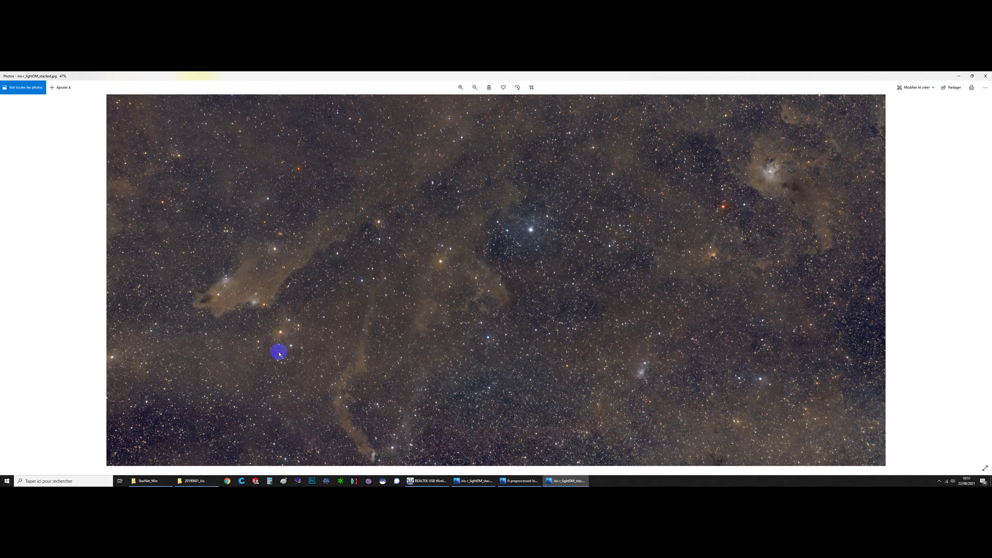
scroll(279, 354, "up", 4)
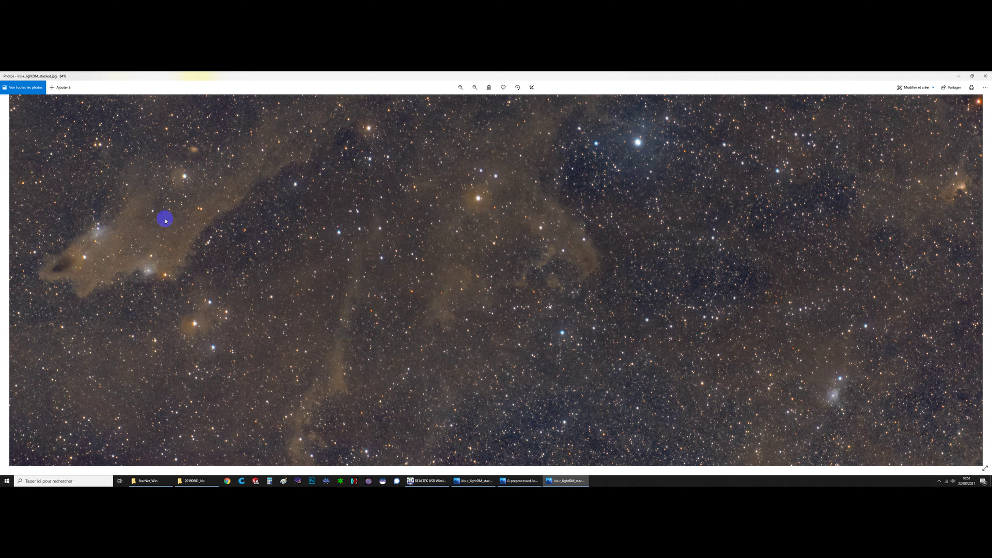
left_click_drag(834, 260, 447, 384)
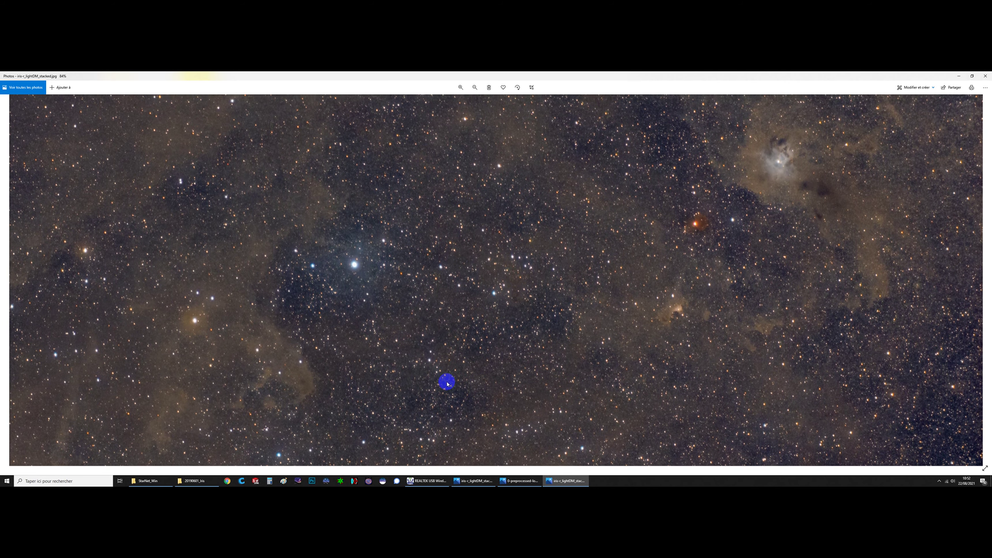
scroll(571, 345, "down", 2)
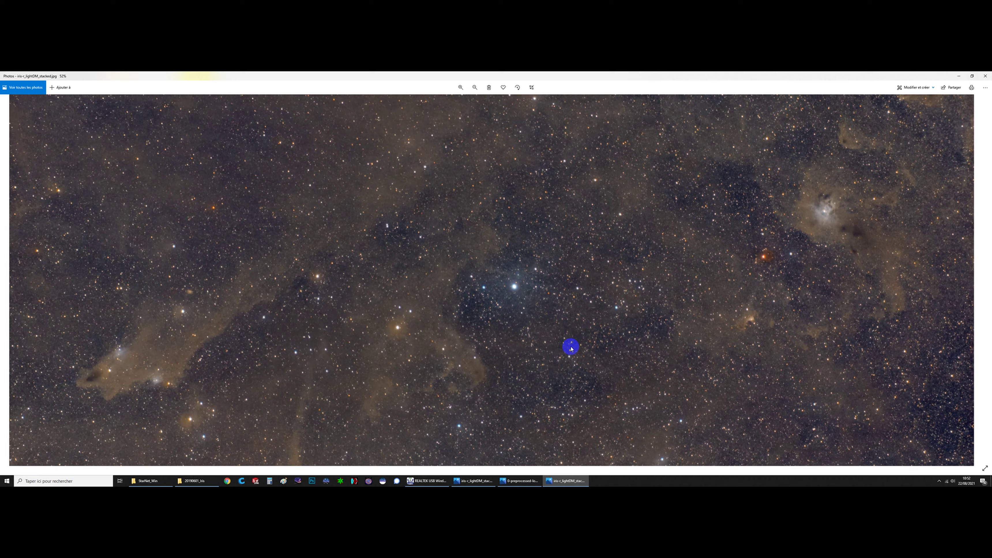
scroll(571, 345, "down", 2)
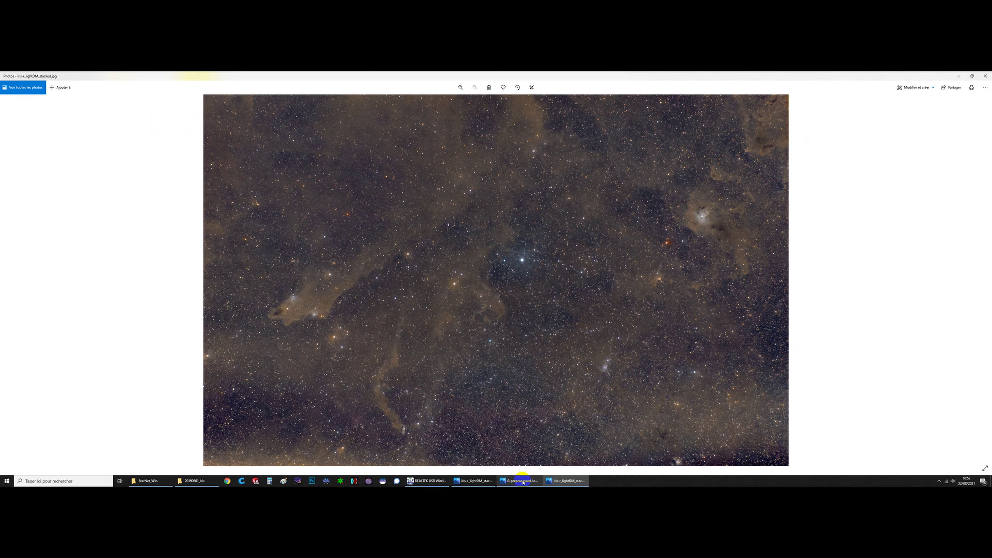
left_click(524, 482)
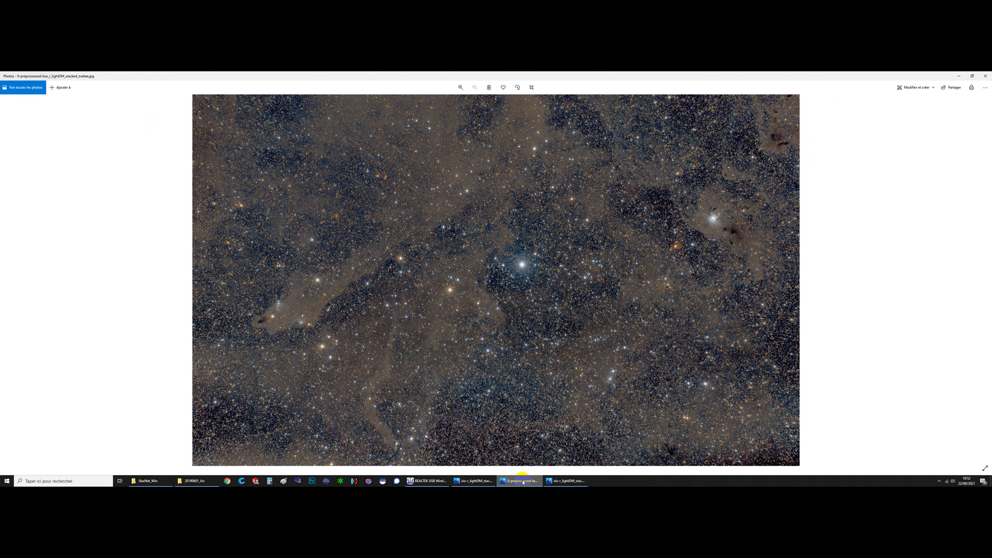
left_click(565, 482)
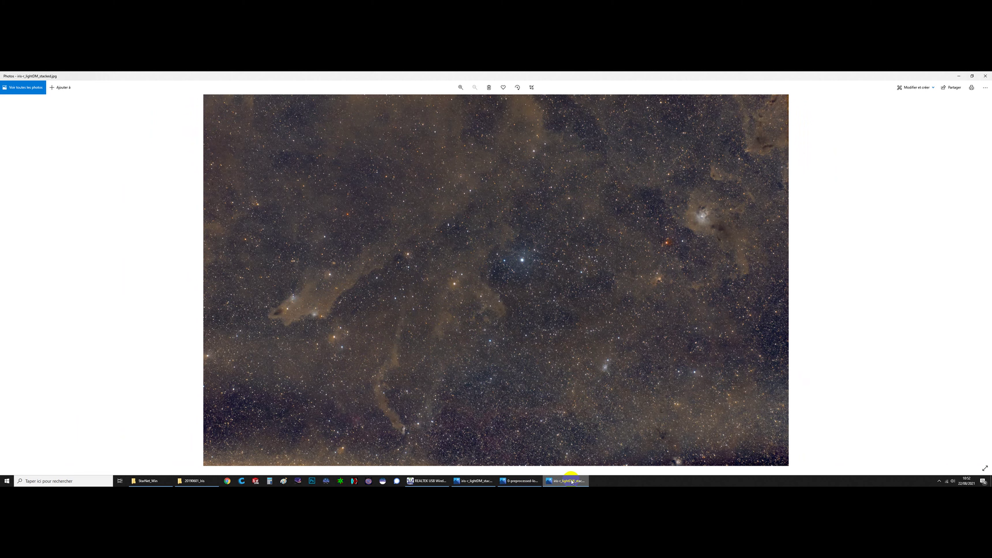